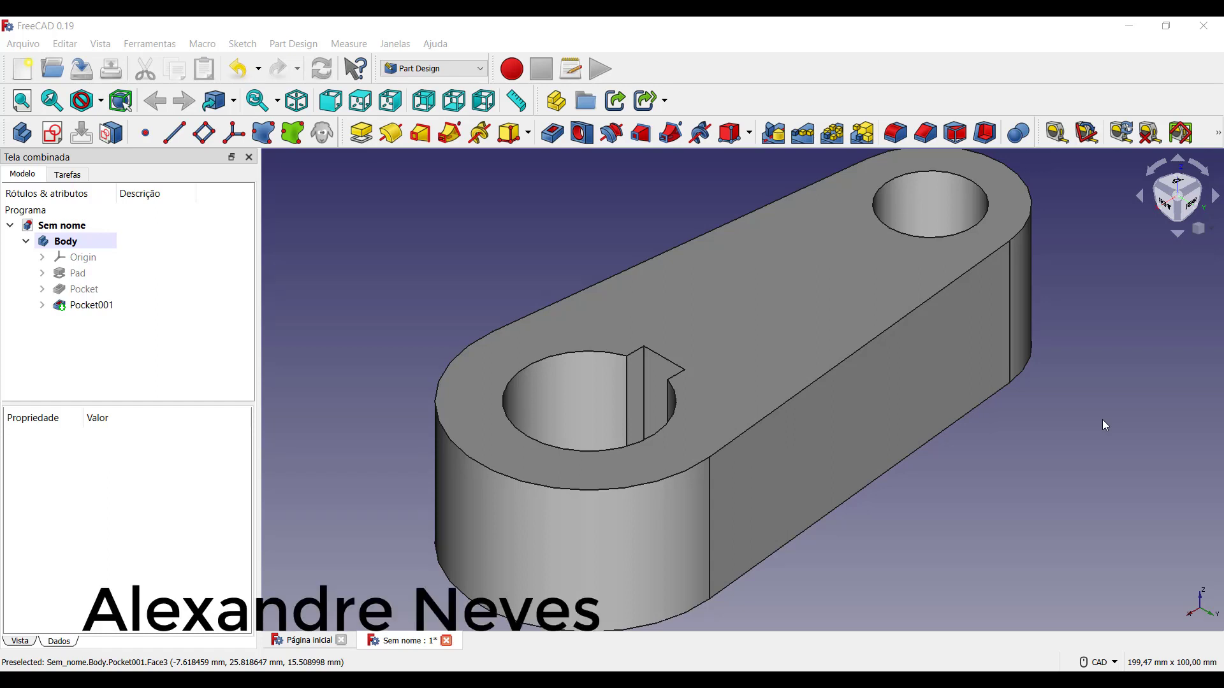
- Start a new sketch on the part's top face
scroll(1077, 418, down, 2)
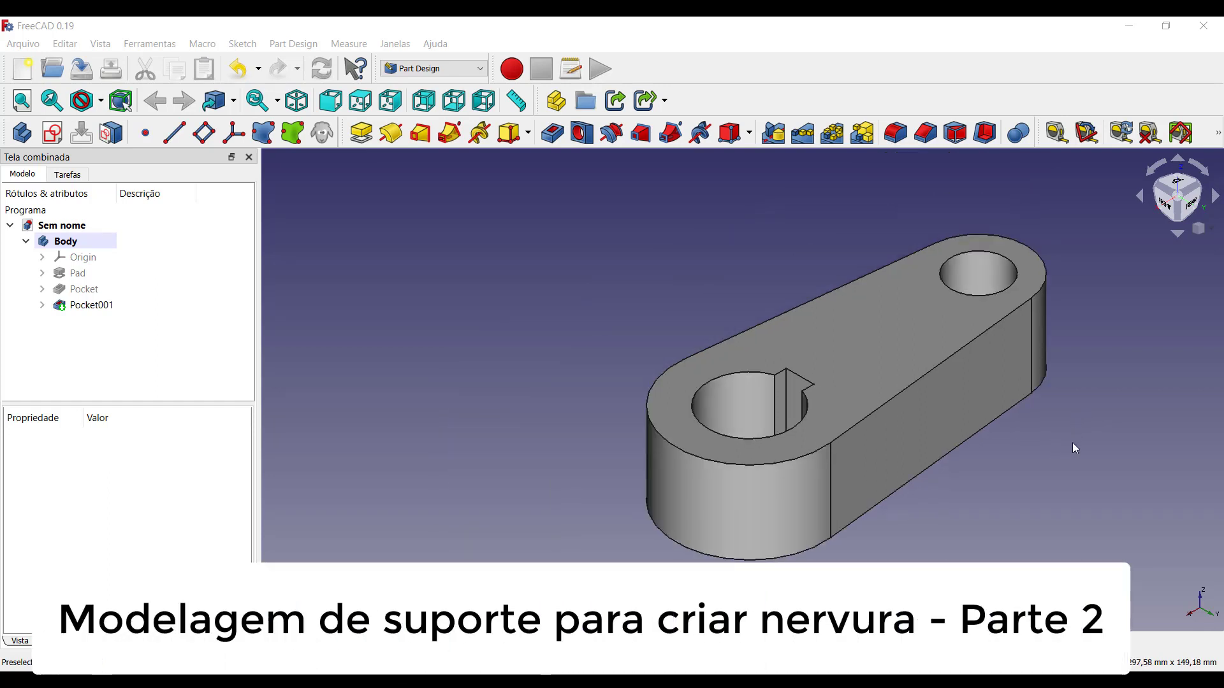
scroll(1068, 451, up, 1)
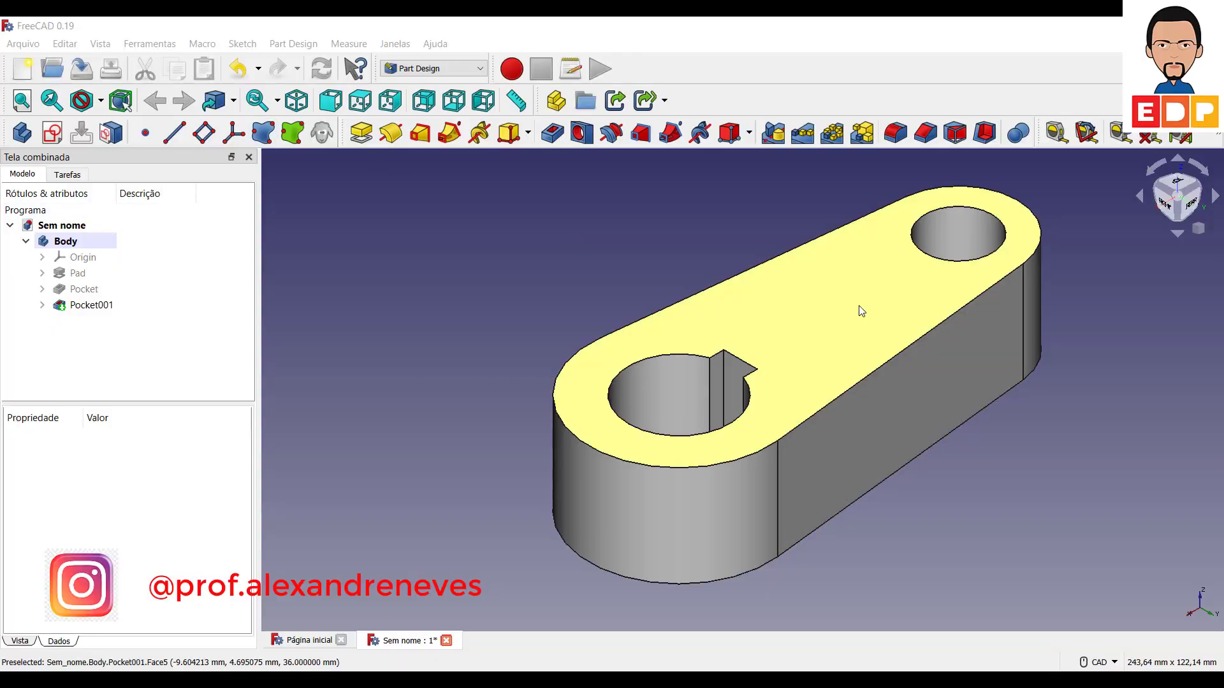
click(859, 305)
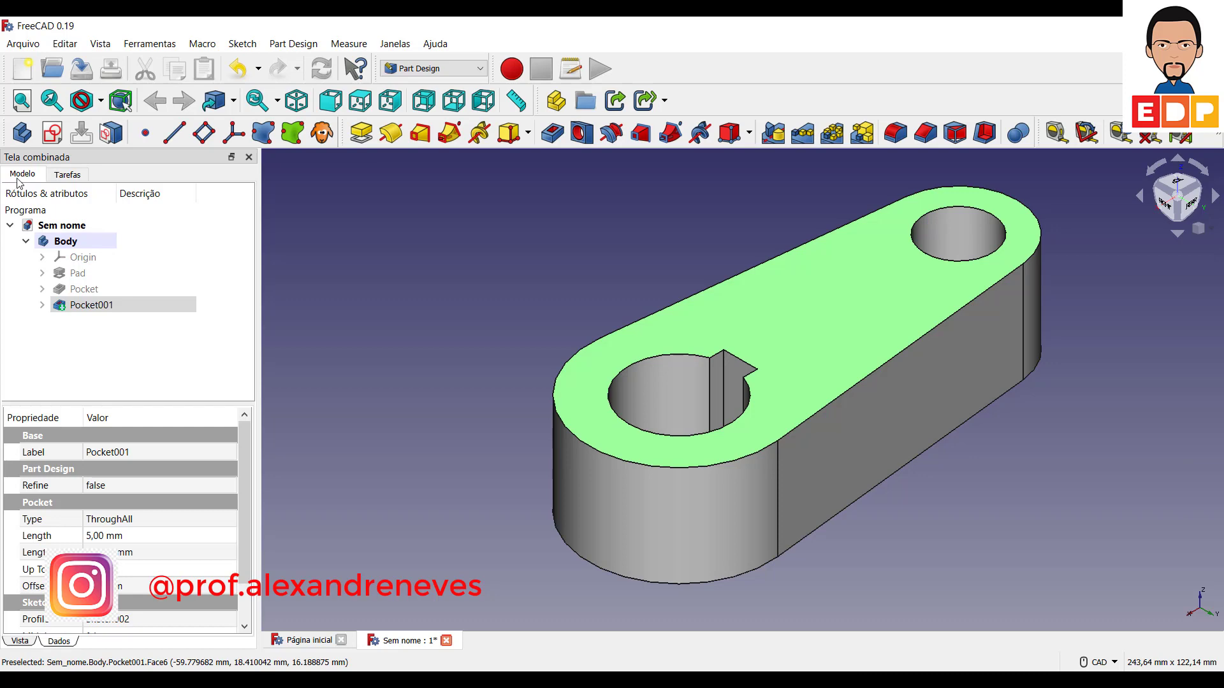
click(51, 133)
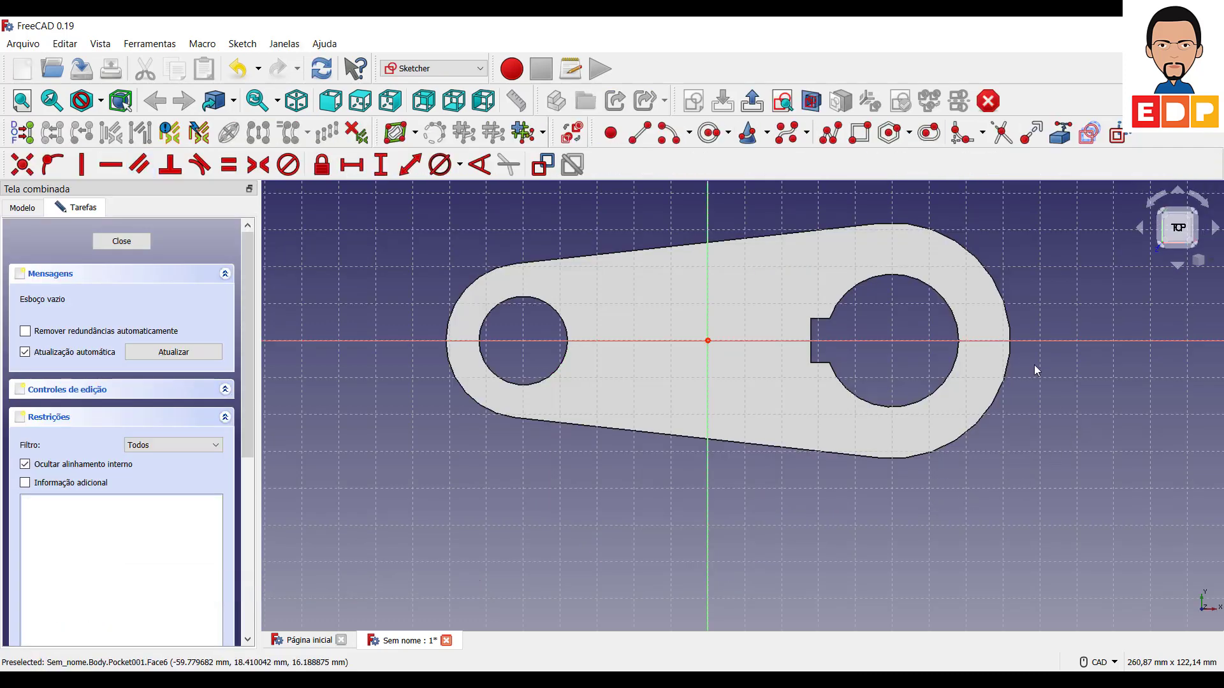
- Bring the right and left outer end arcs into the sketch as external geometry
click(1065, 136)
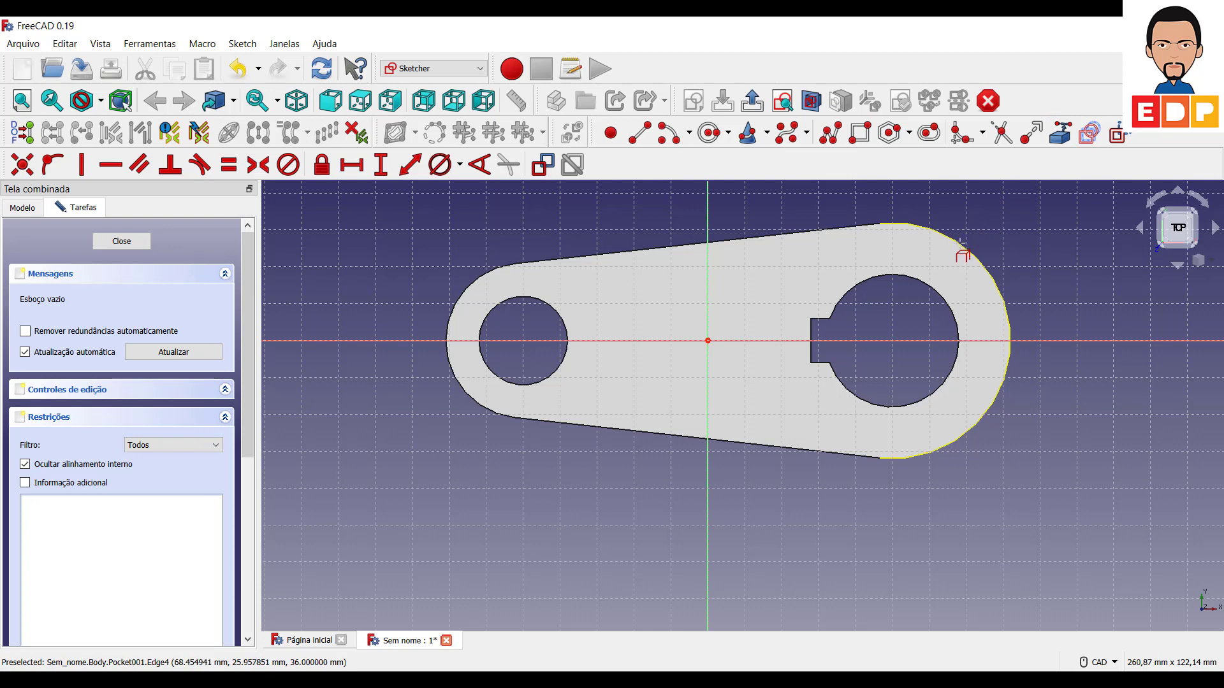
click(962, 250)
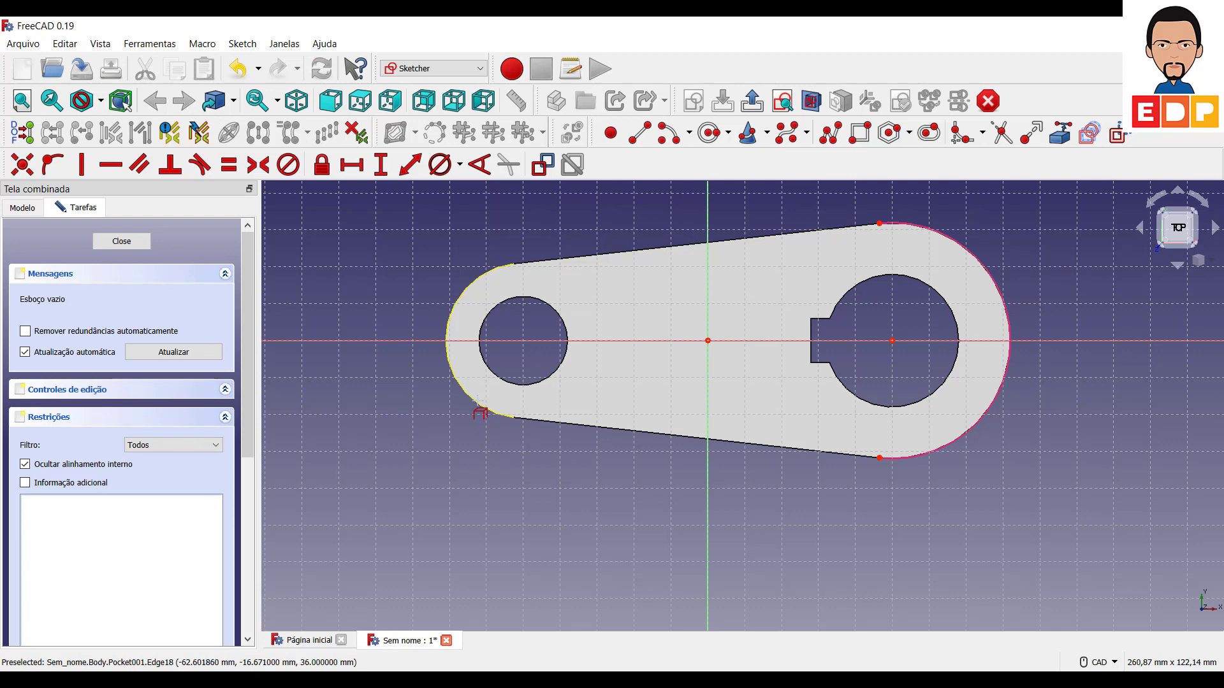
click(476, 399)
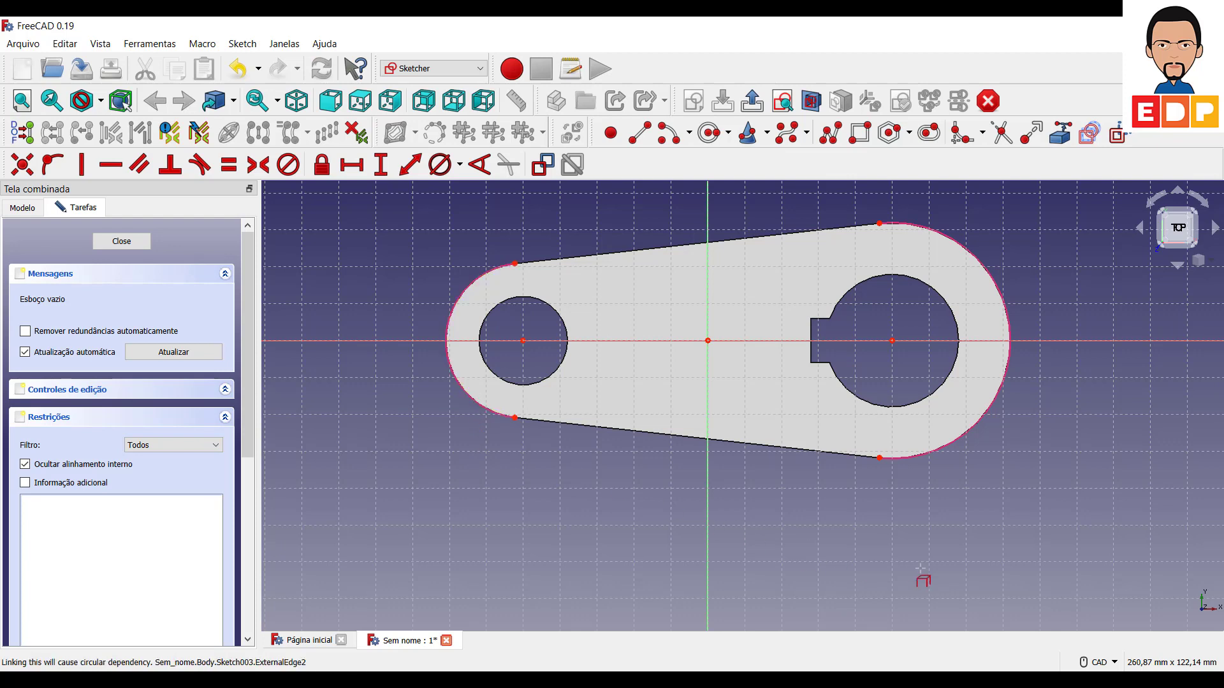
- Draw top-to-top and bottom-to-bottom lines joining the left and right end arcs
click(635, 141)
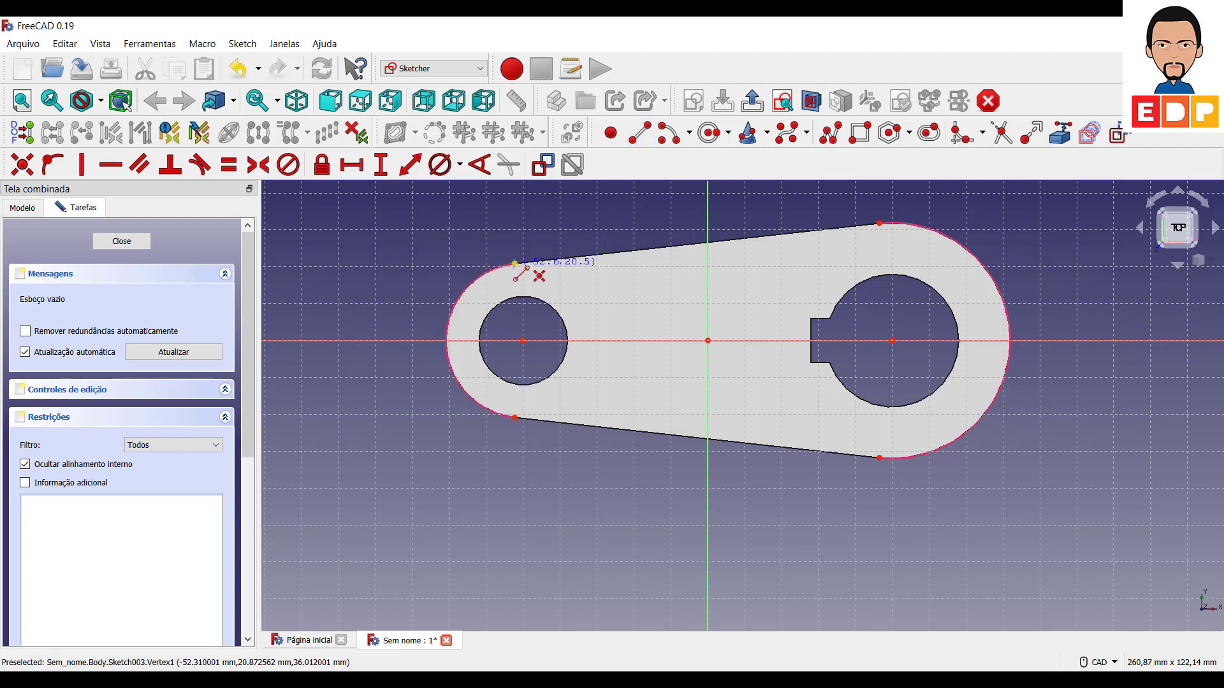
click(515, 263)
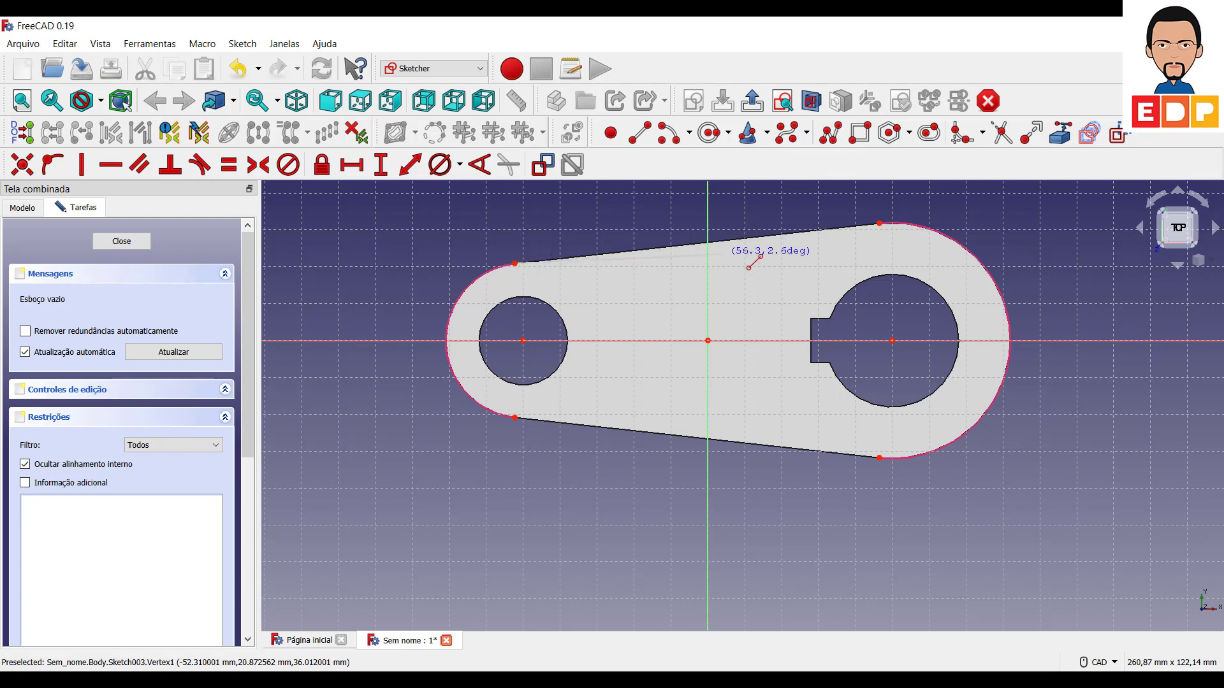
click(880, 225)
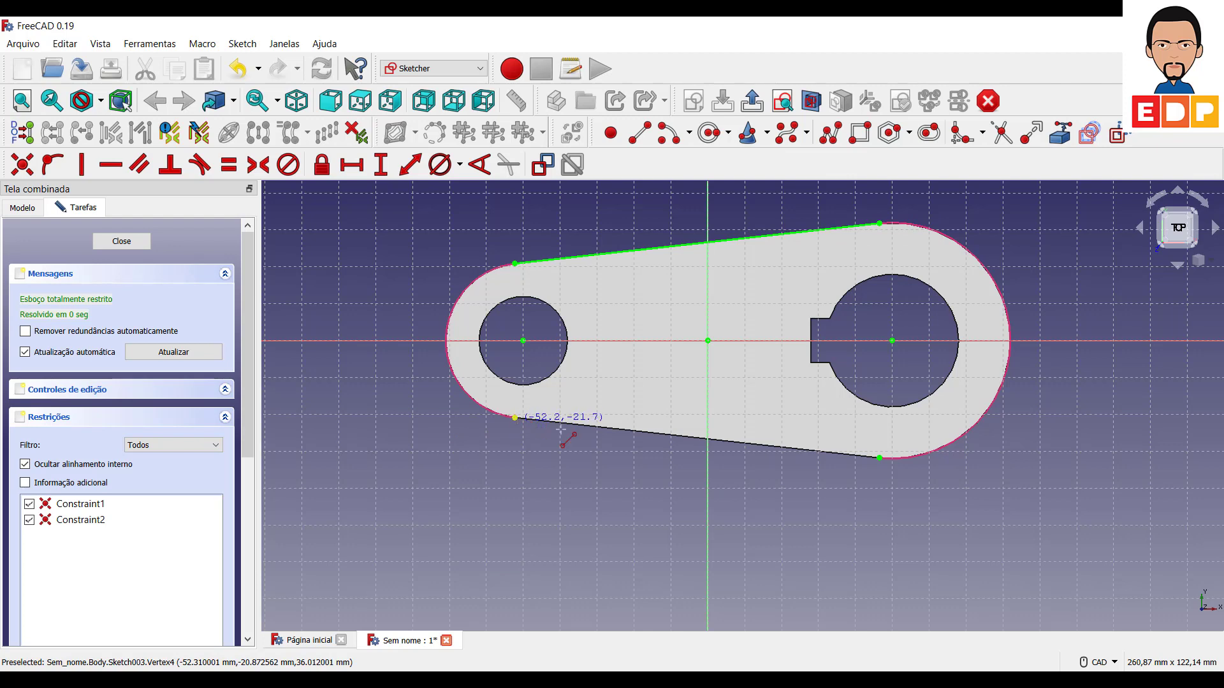
click(515, 418)
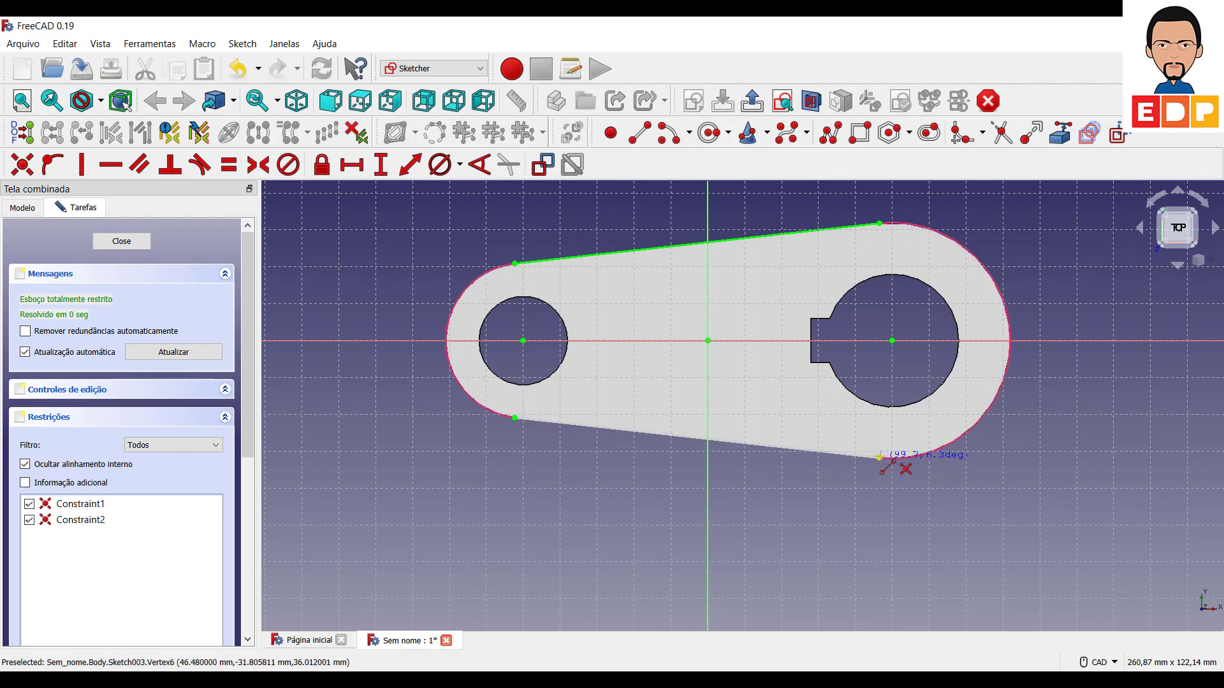
click(879, 457)
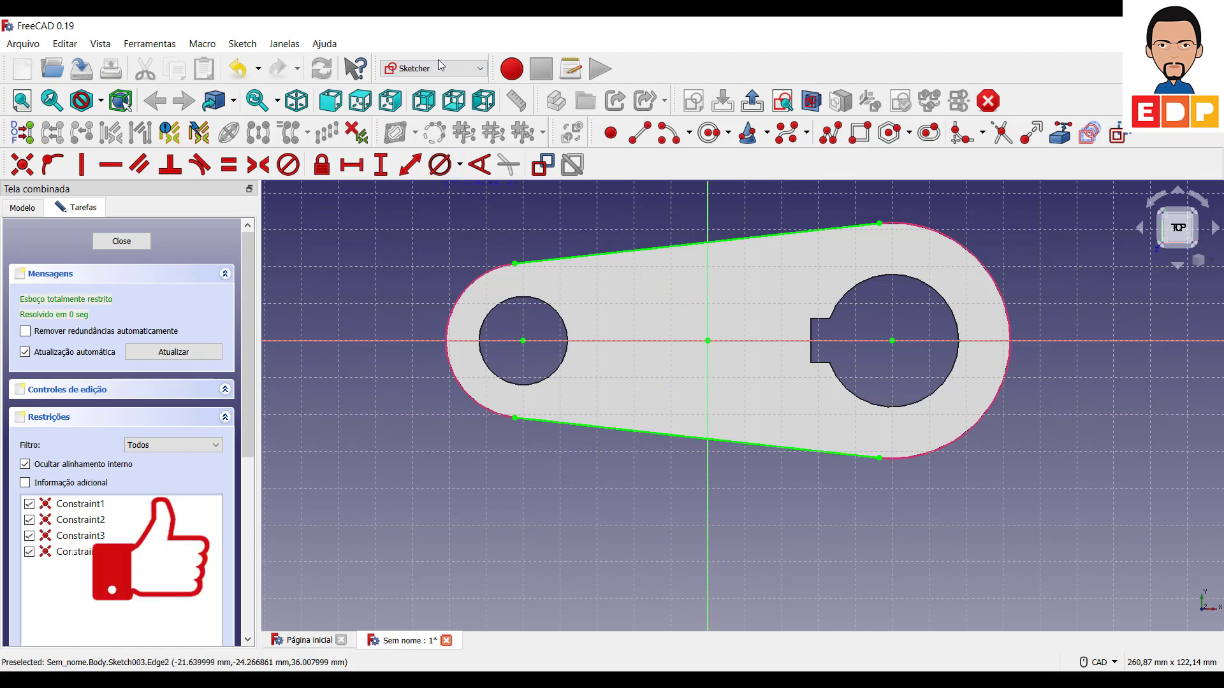
click(674, 139)
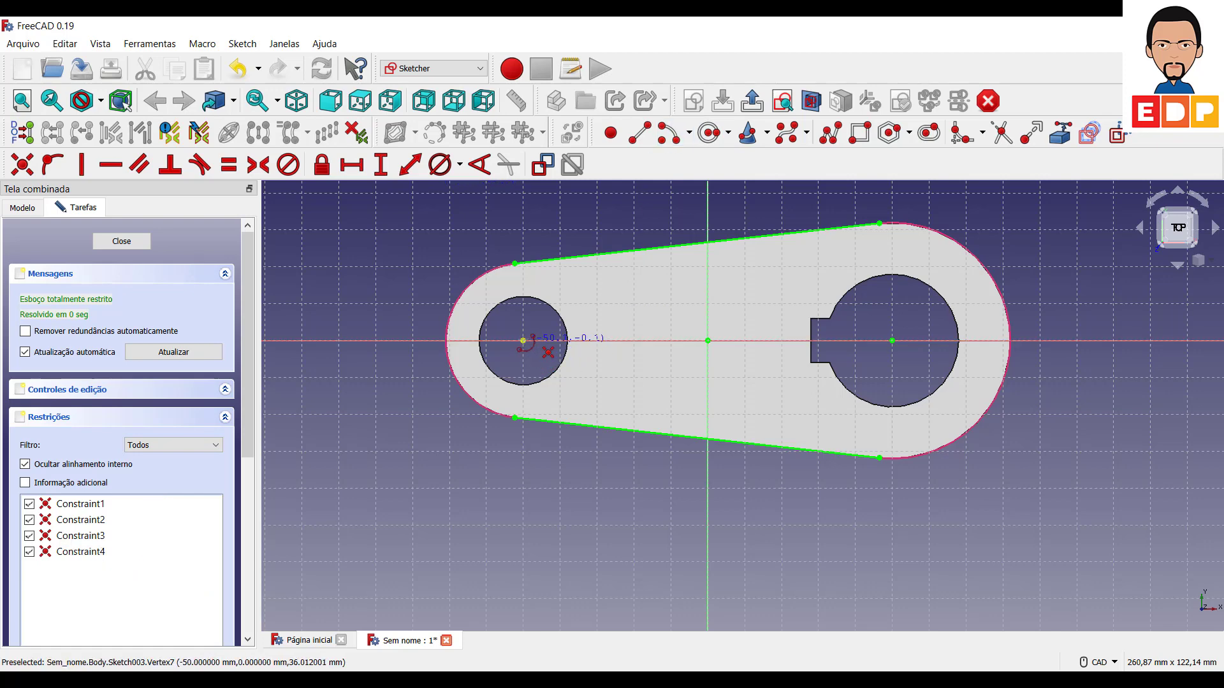
scroll(523, 344, up, 3)
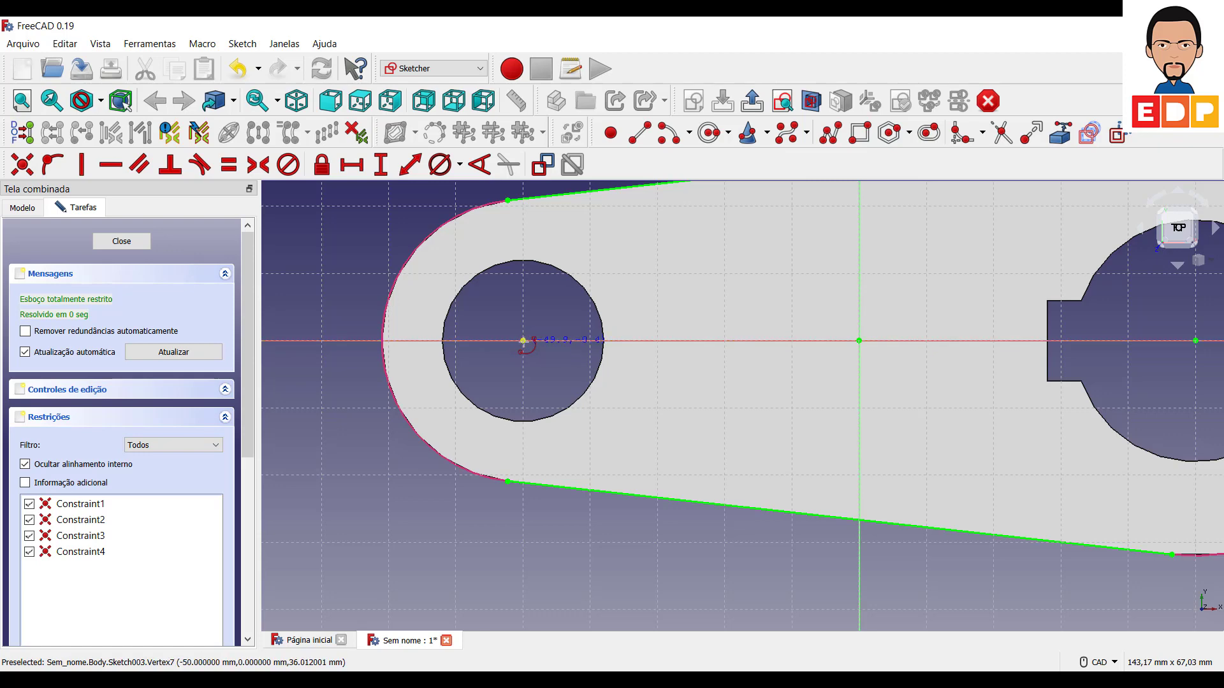
click(522, 341)
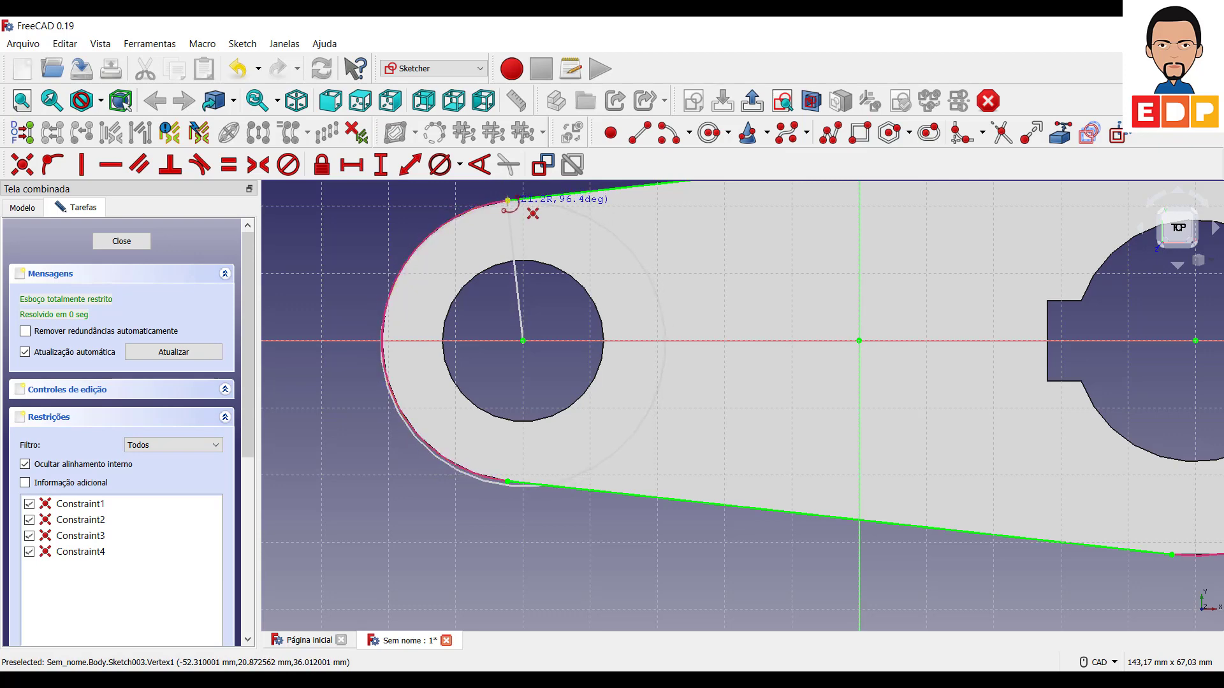
click(508, 200)
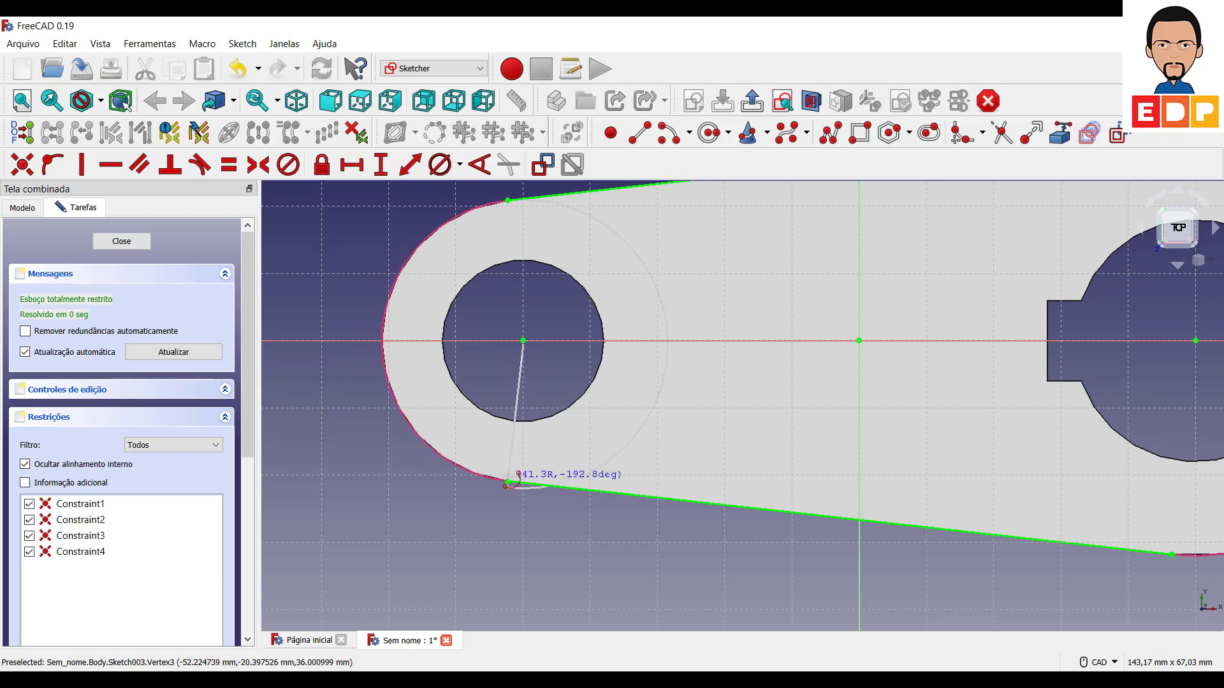
click(508, 482)
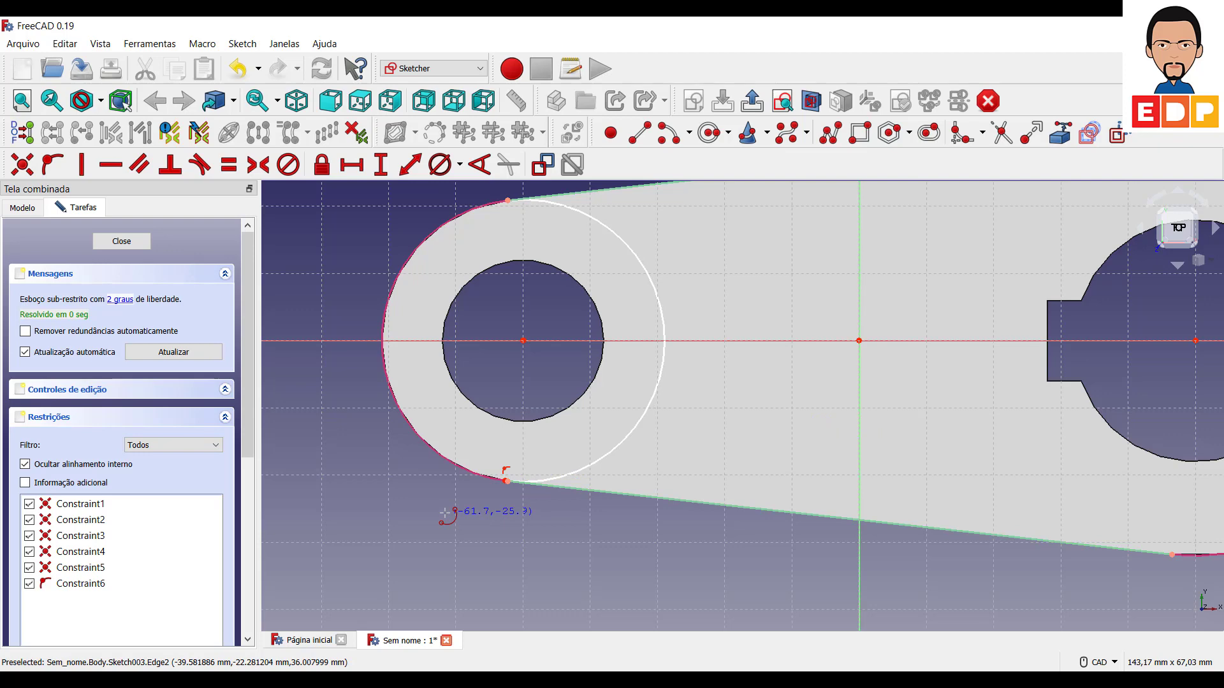
right_click(503, 488)
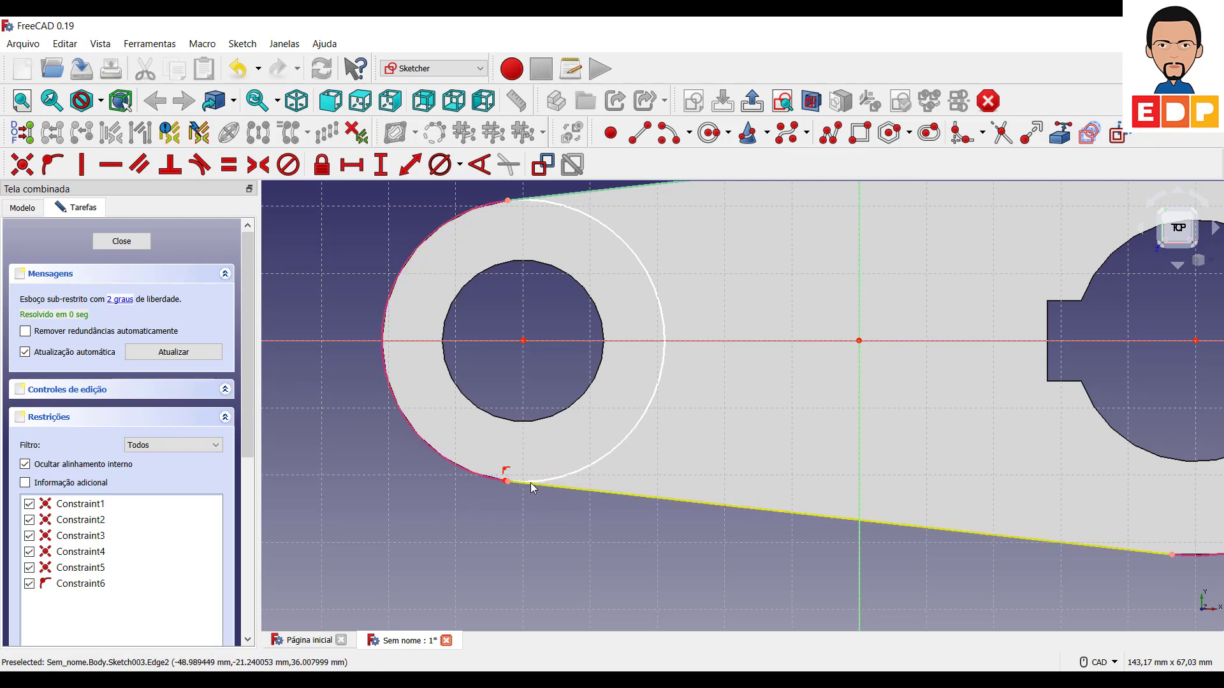
drag(566, 483, 580, 484)
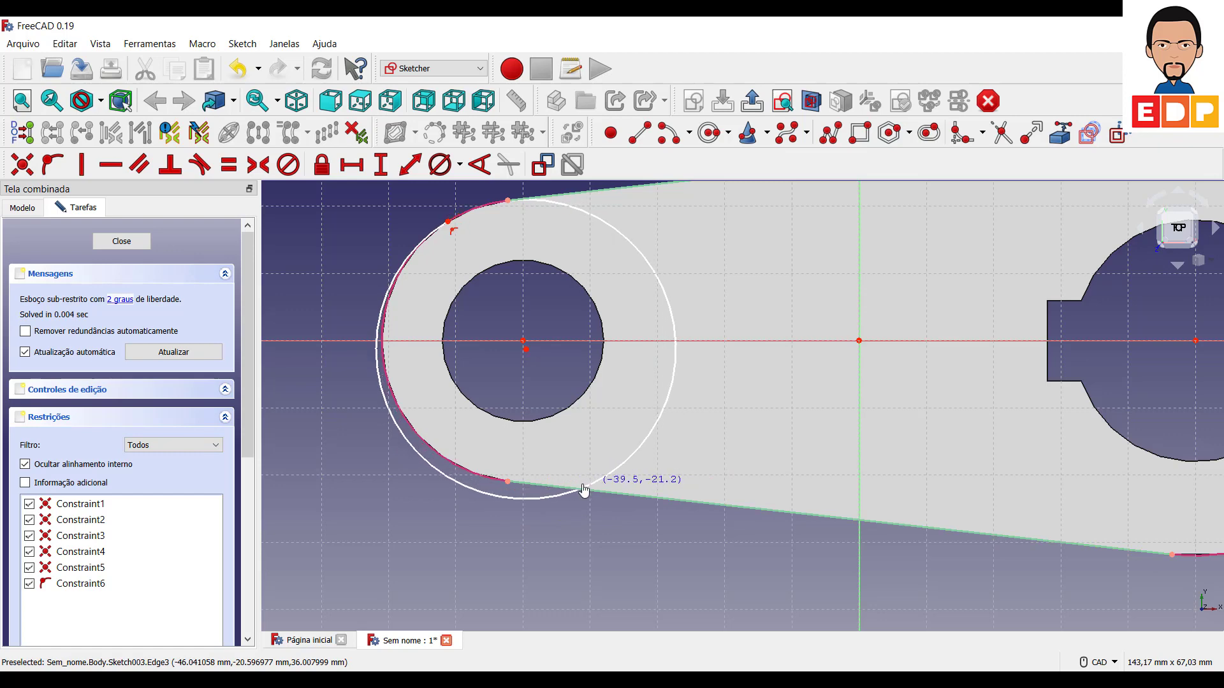
drag(580, 484, 533, 487)
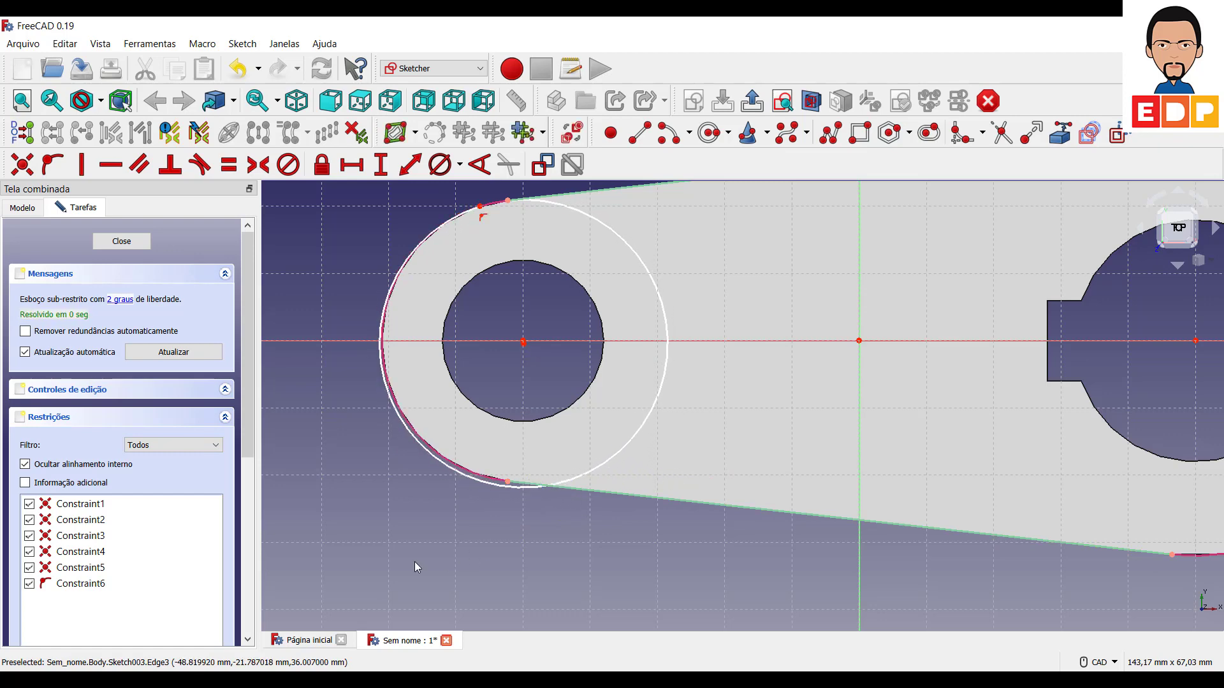
key(ctrl+z)
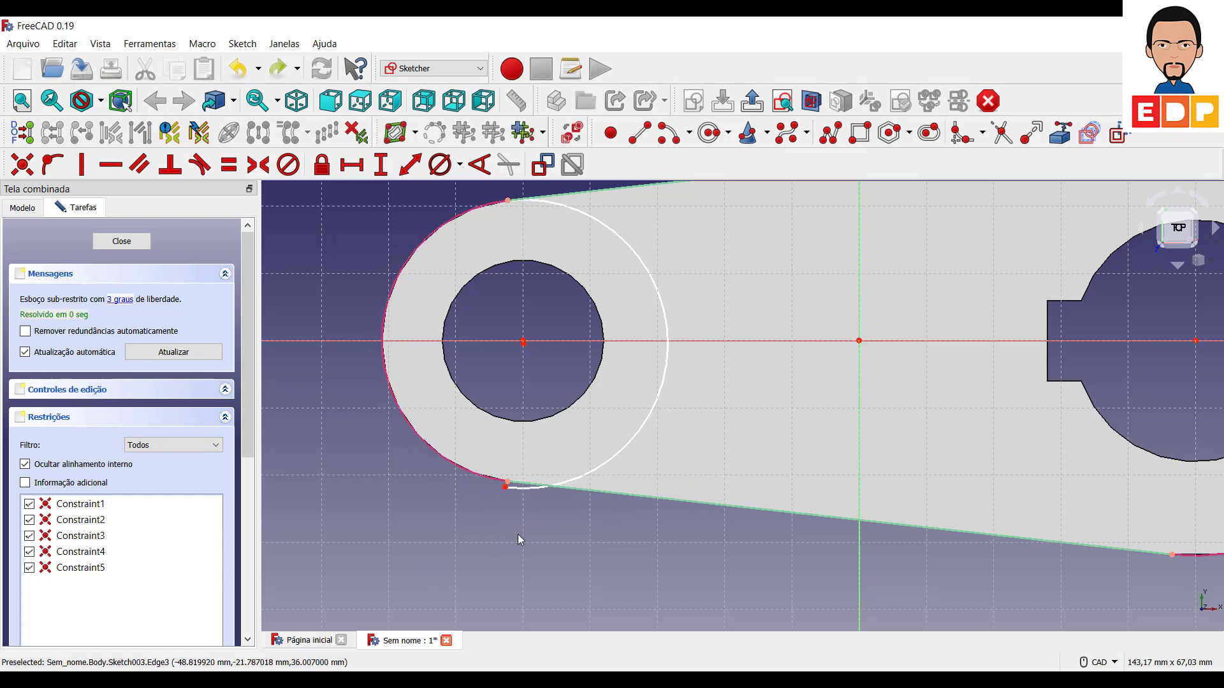
key(ctrl+z)
key(ctrl+z)
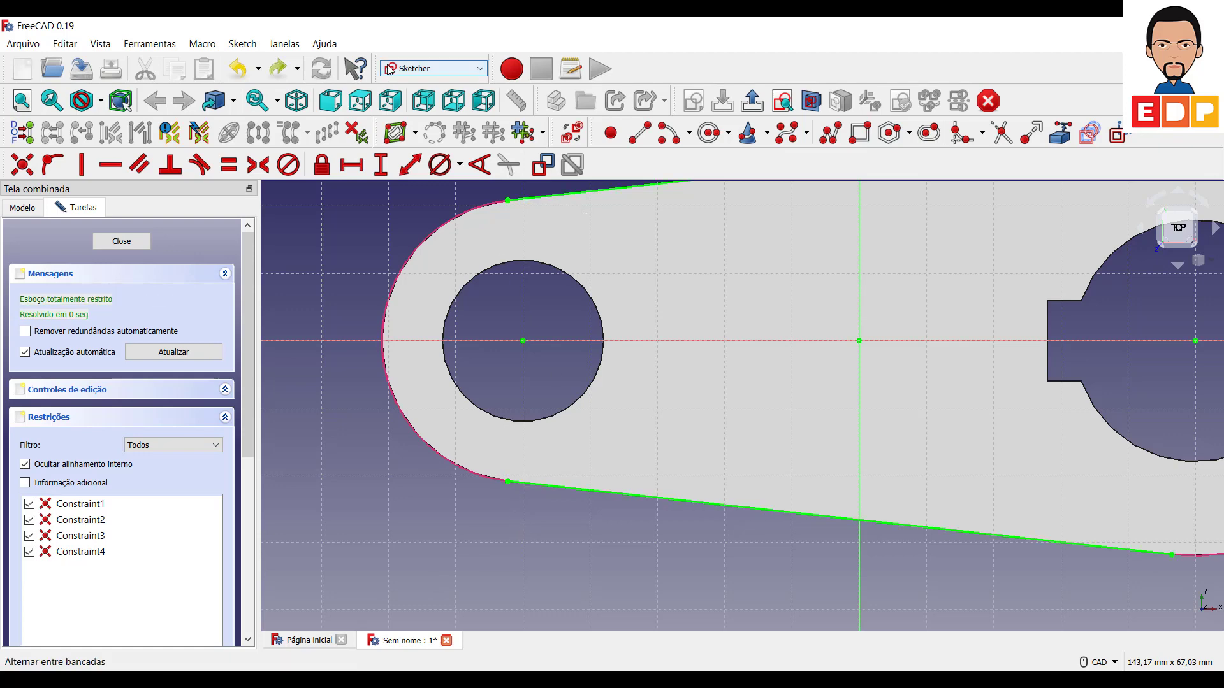
- Draw an arc centred on the left hole joining the upper and lower lines' left ends
click(668, 141)
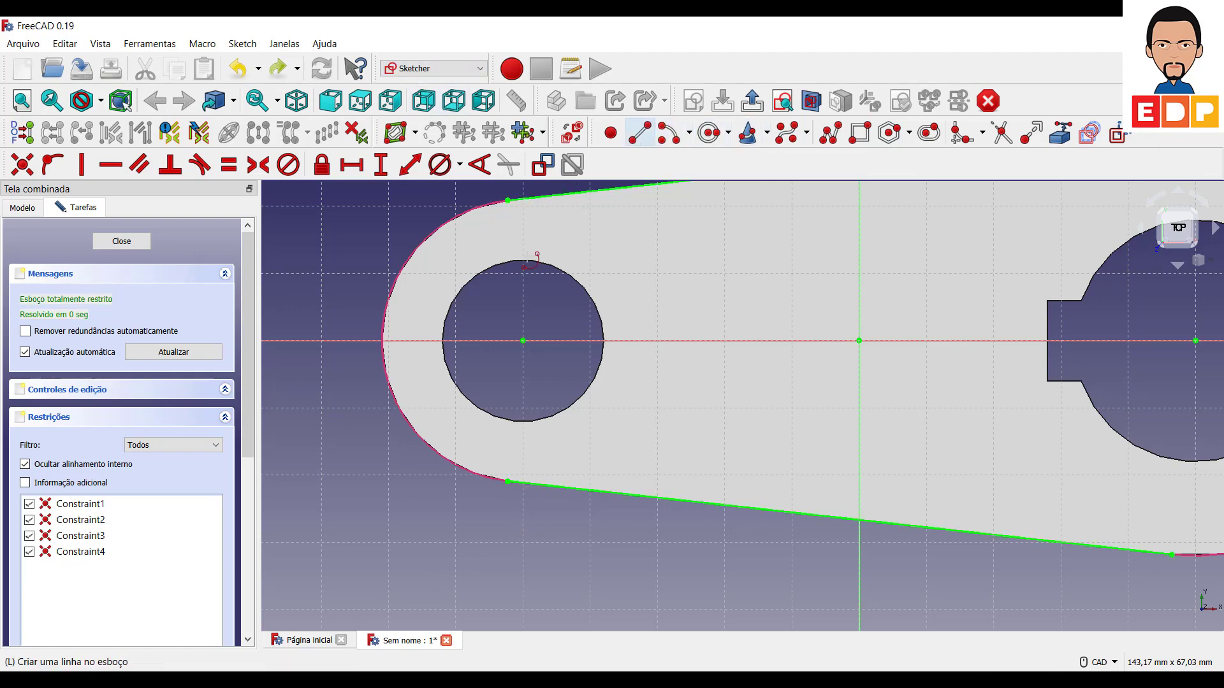
click(522, 341)
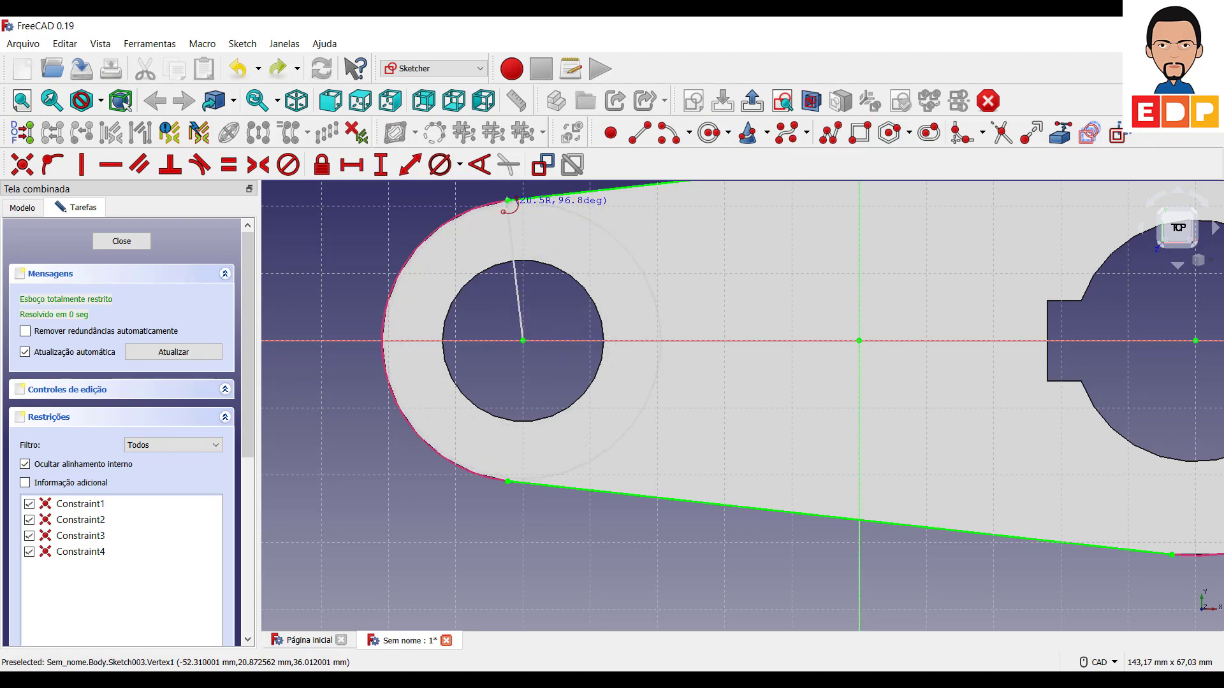
click(508, 200)
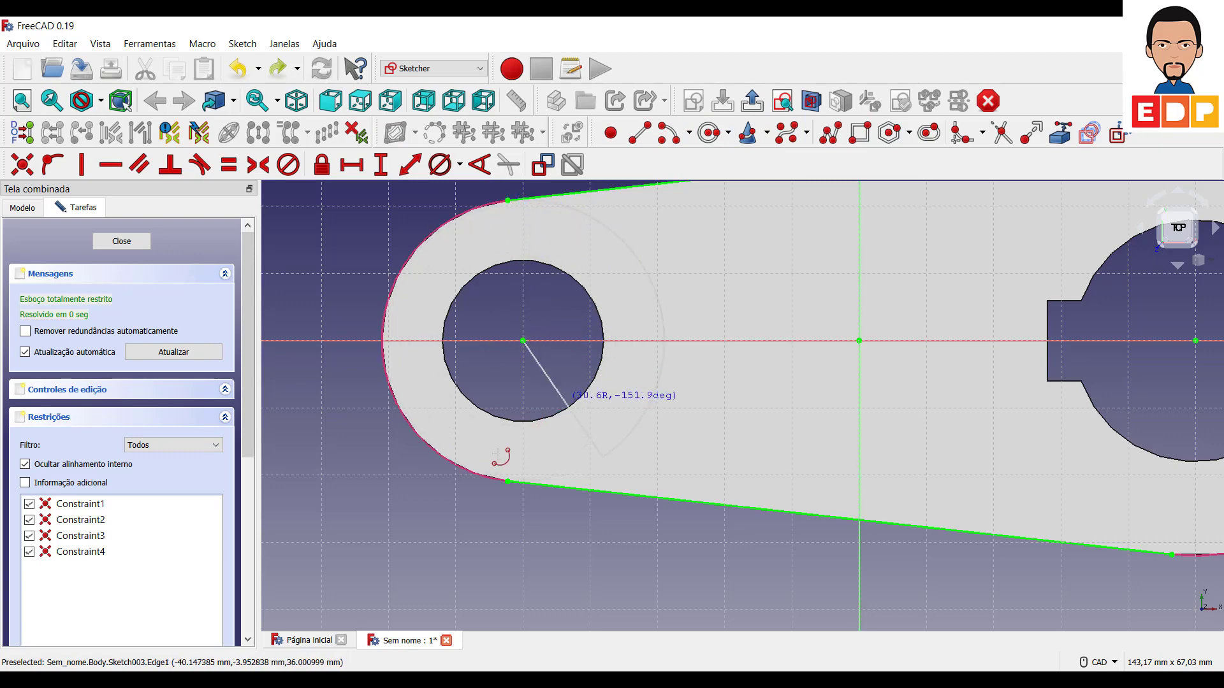
click(508, 481)
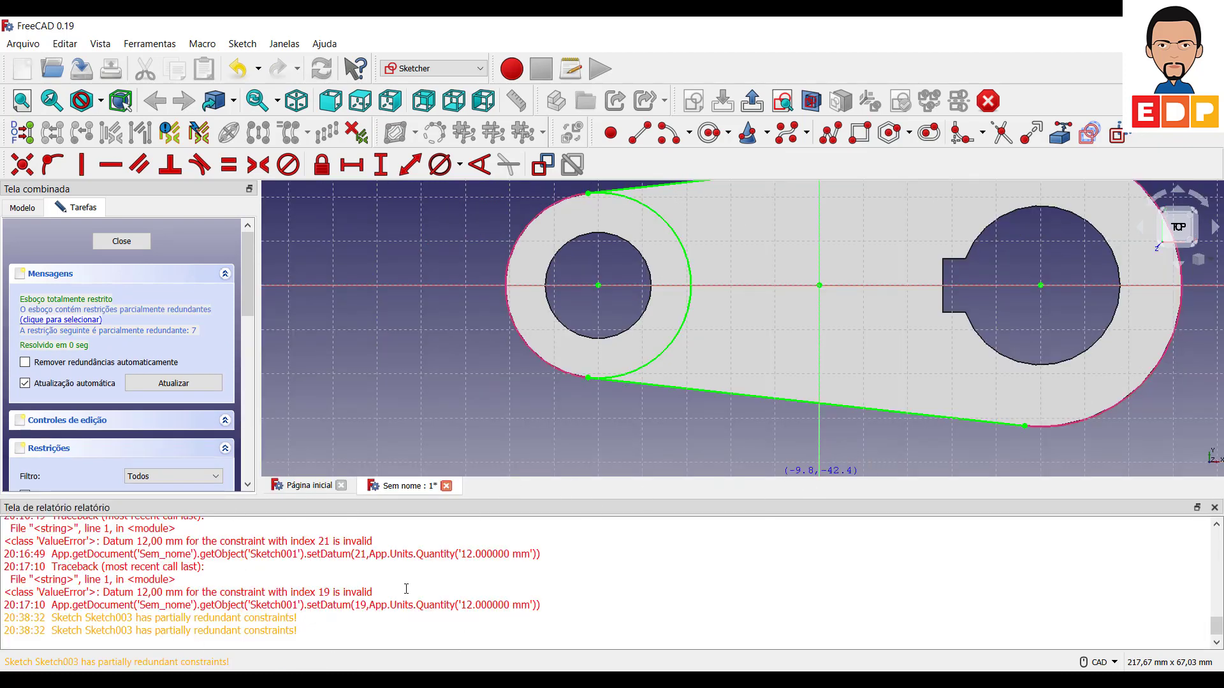
click(1214, 507)
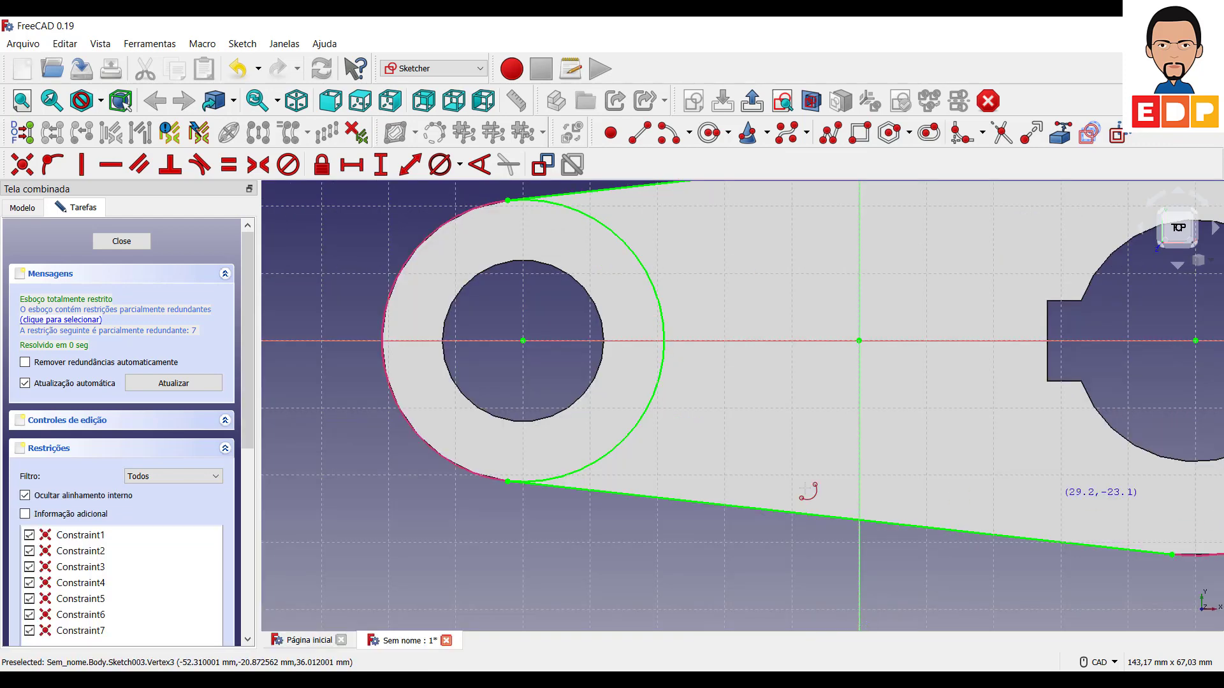
- Draw an arc centred on the right hole joining the tangent edges' right ends
scroll(911, 570, down, 1)
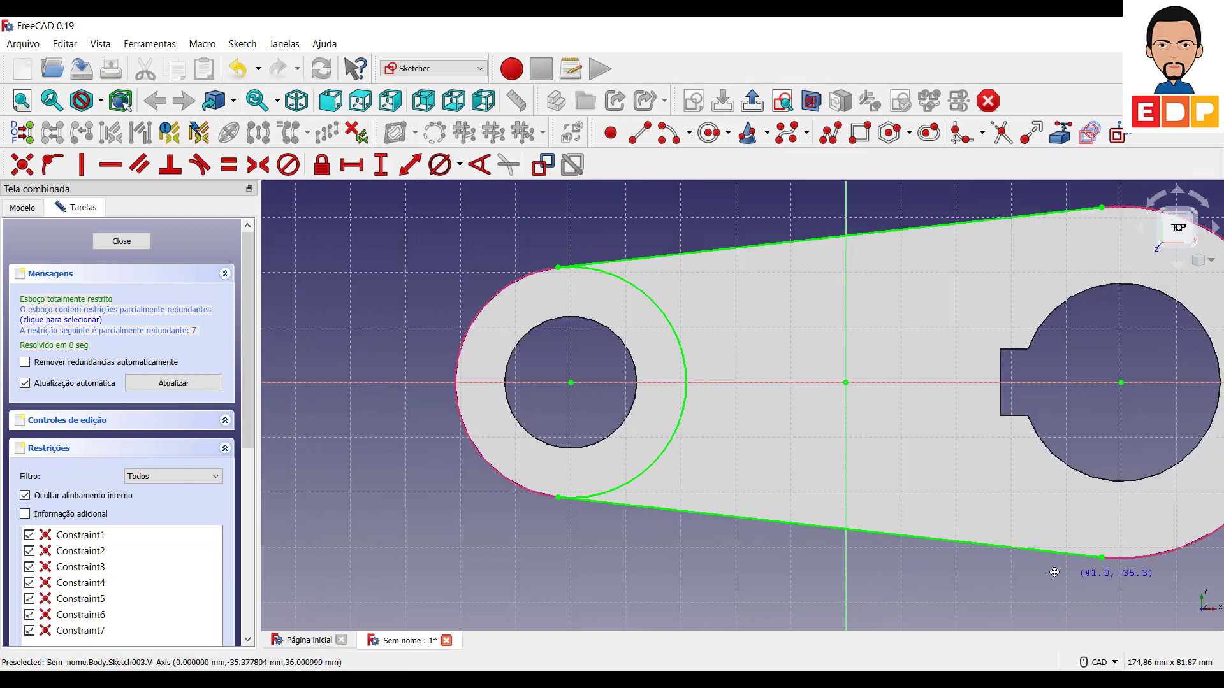
middle_drag(1088, 578, 961, 561)
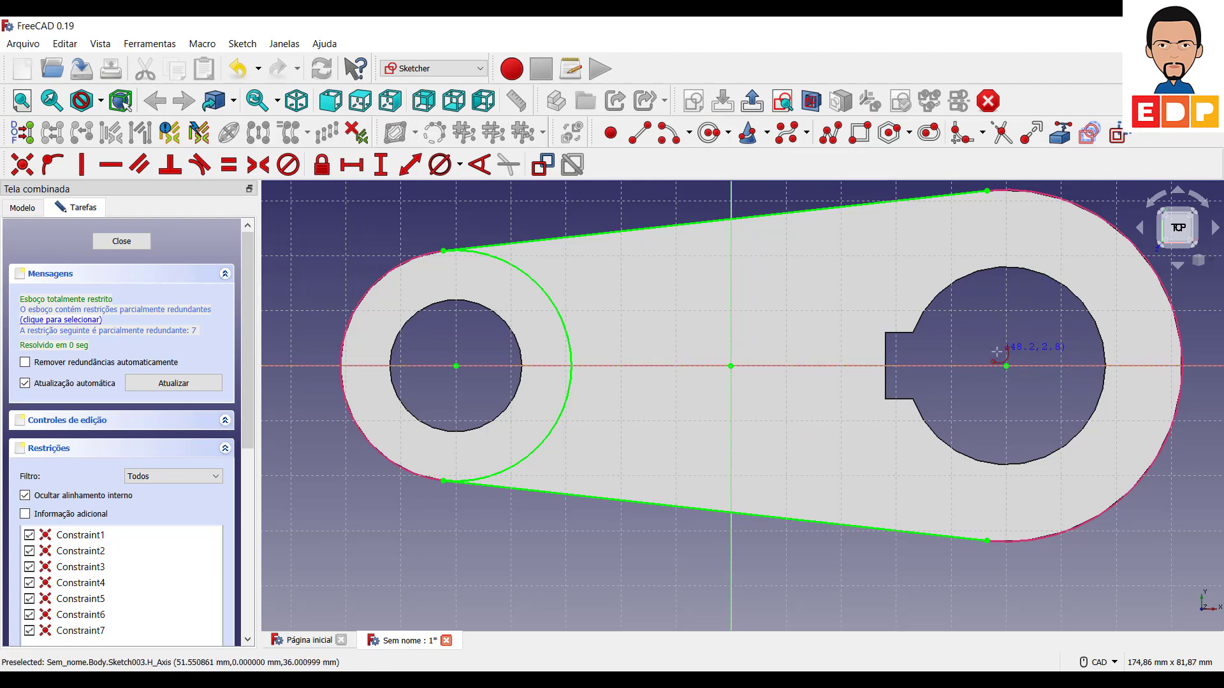
click(1006, 366)
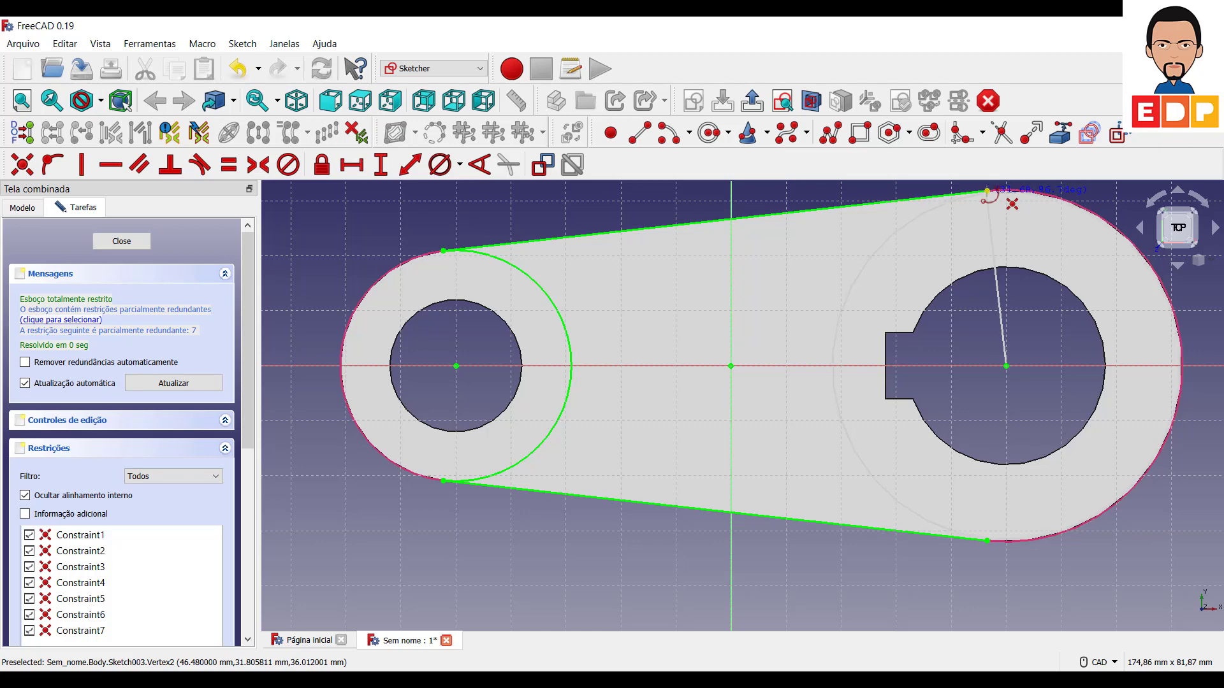
click(987, 191)
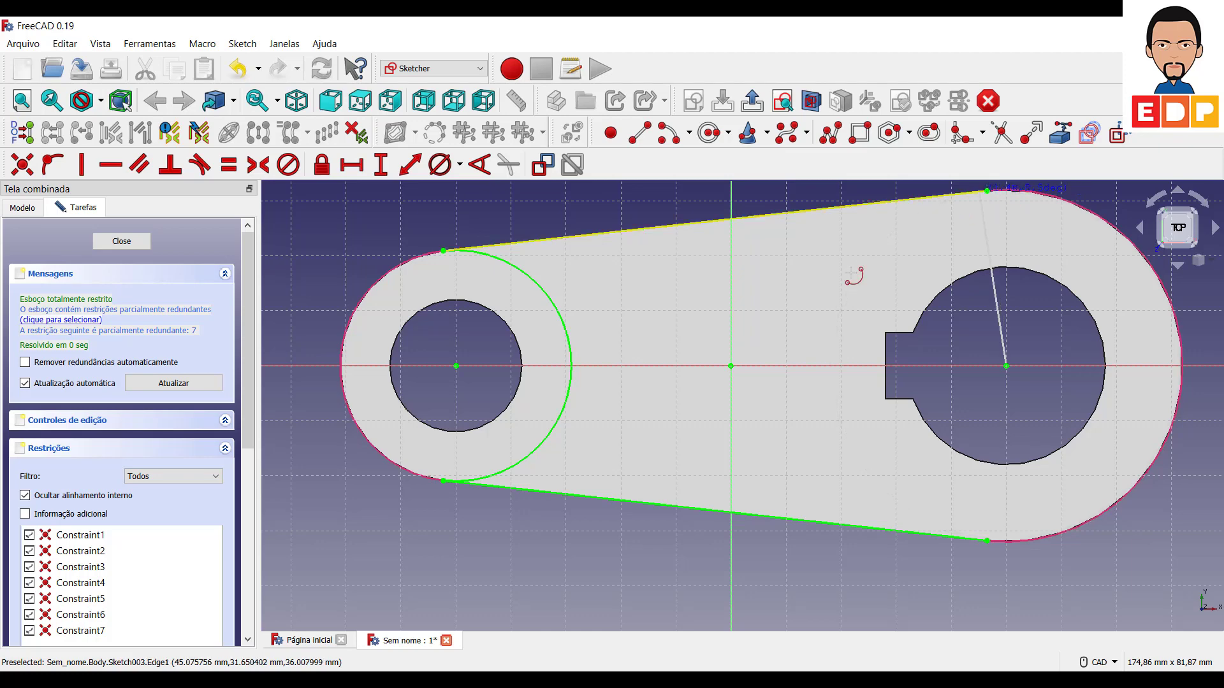
click(986, 540)
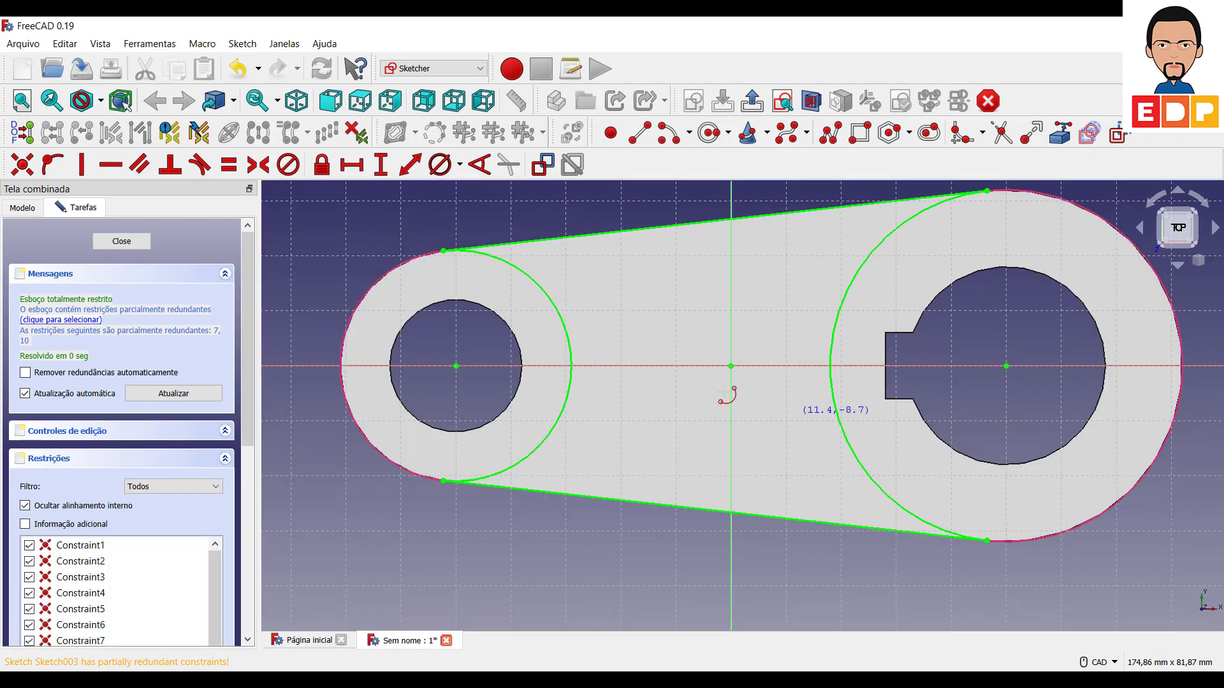
click(1214, 508)
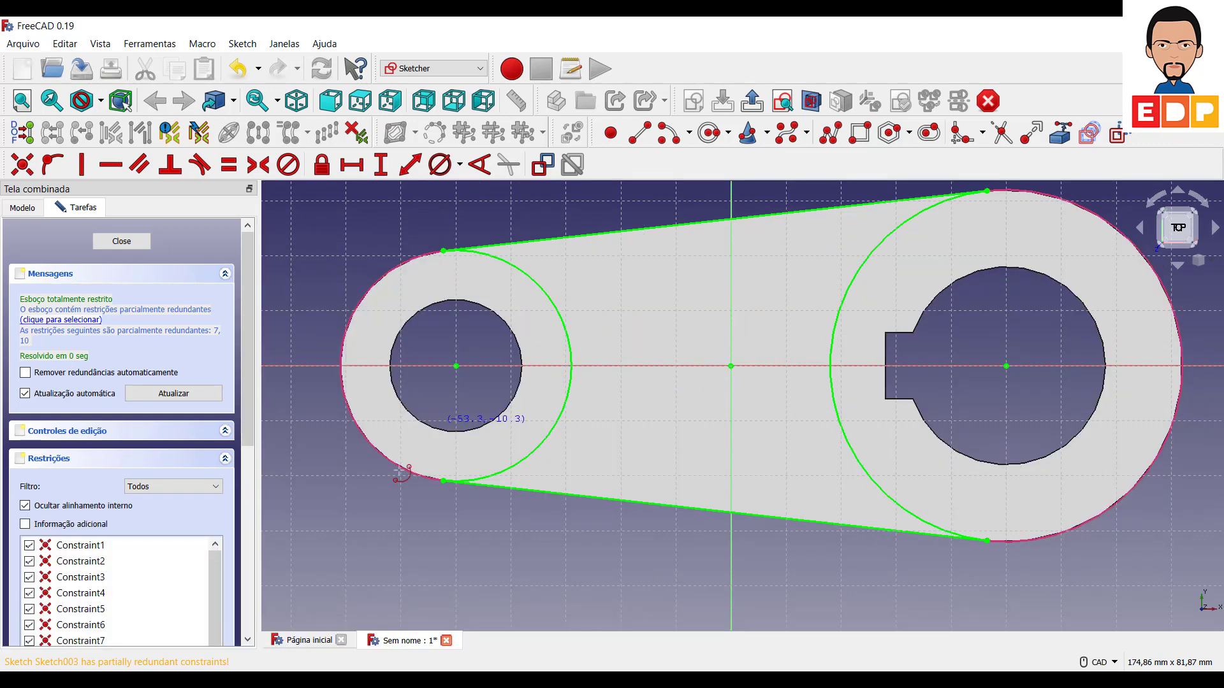
right_click(574, 454)
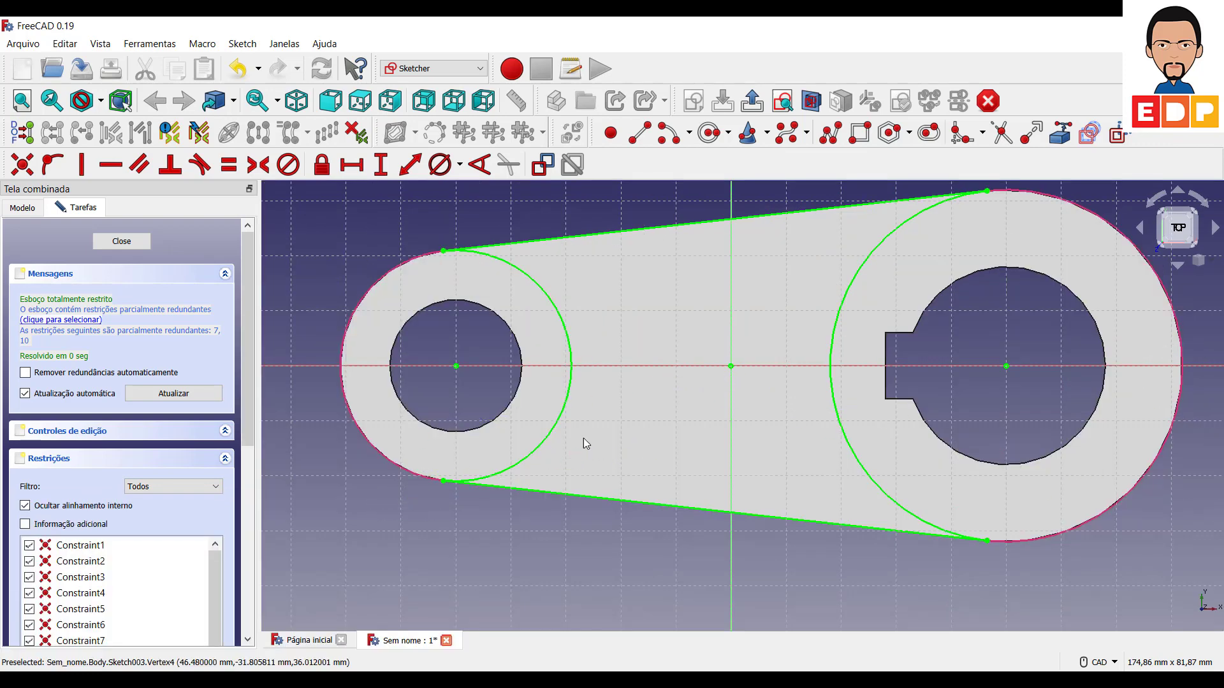
- Draw upper and lower horizontal lines from inside the left ring to the right ring
click(640, 133)
click(537, 332)
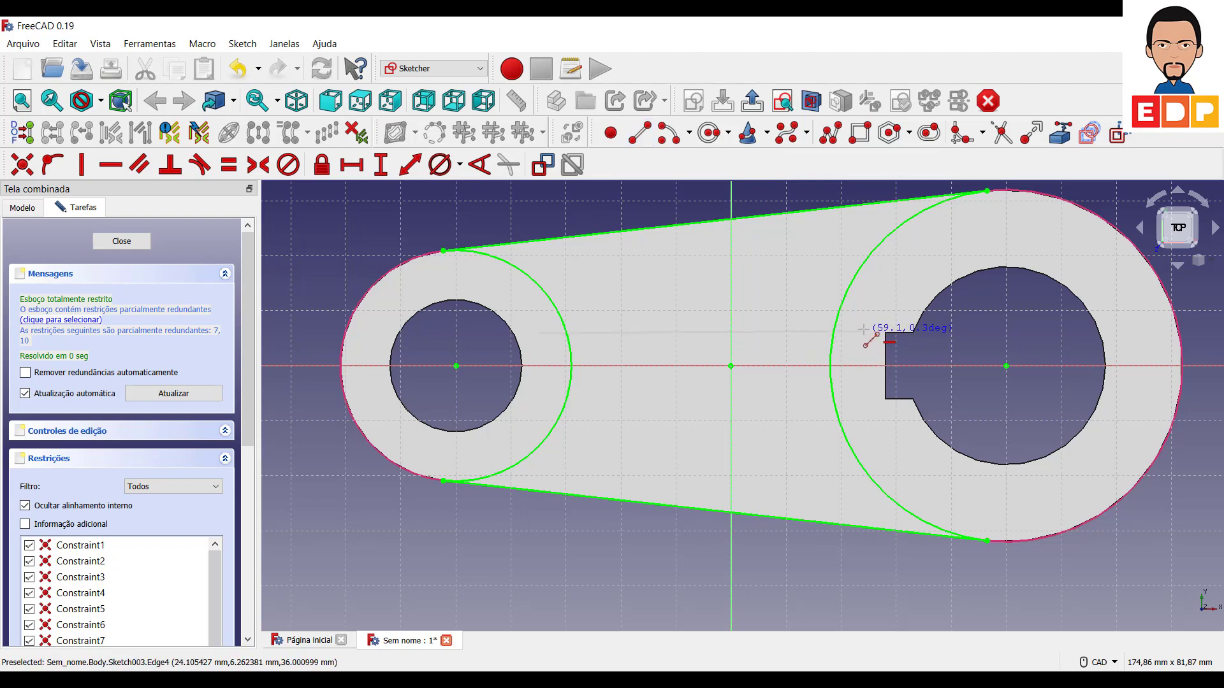
click(864, 337)
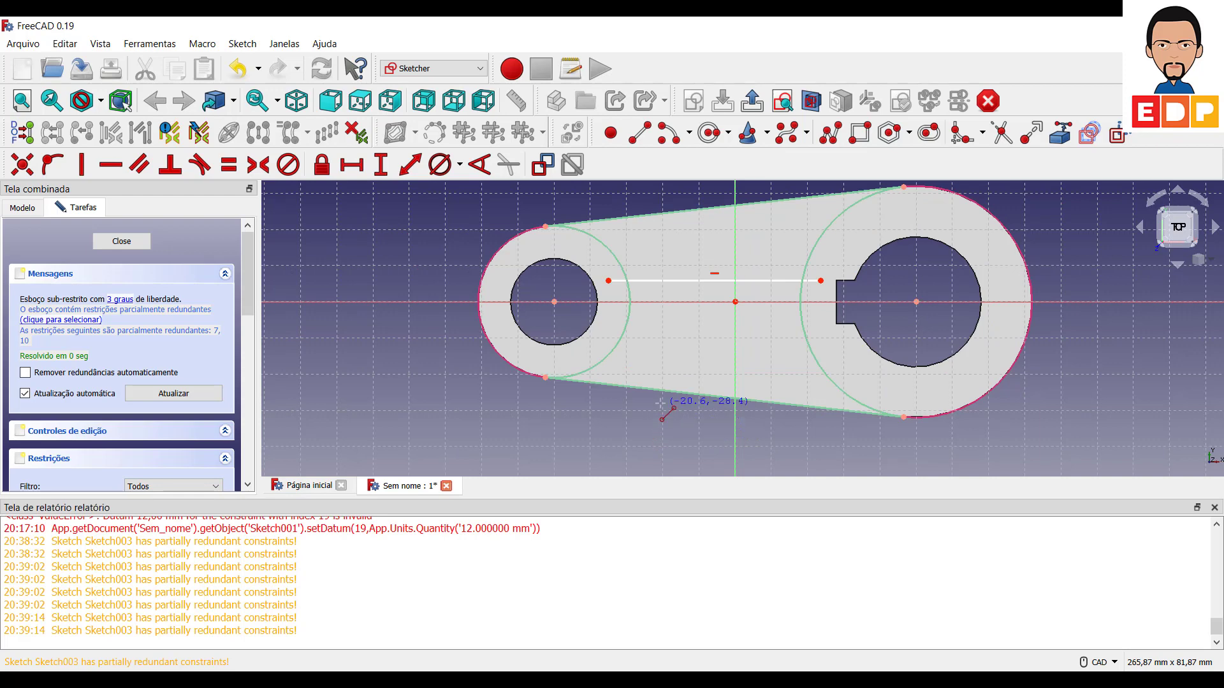
click(1216, 508)
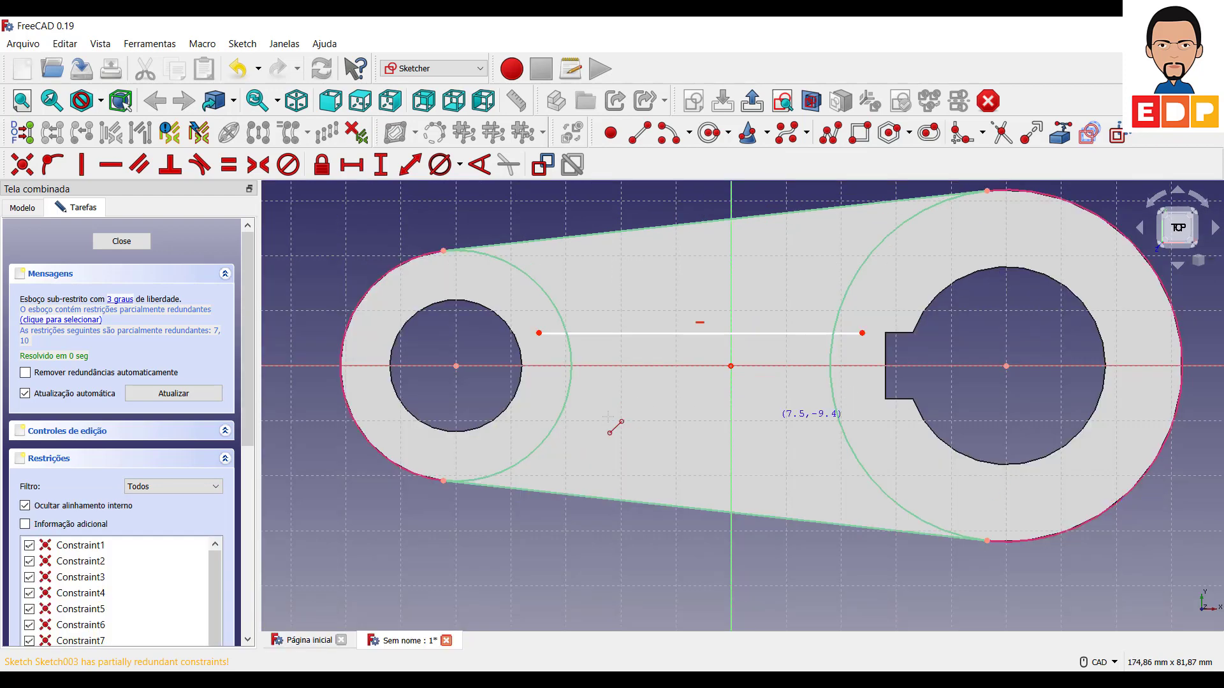
click(533, 389)
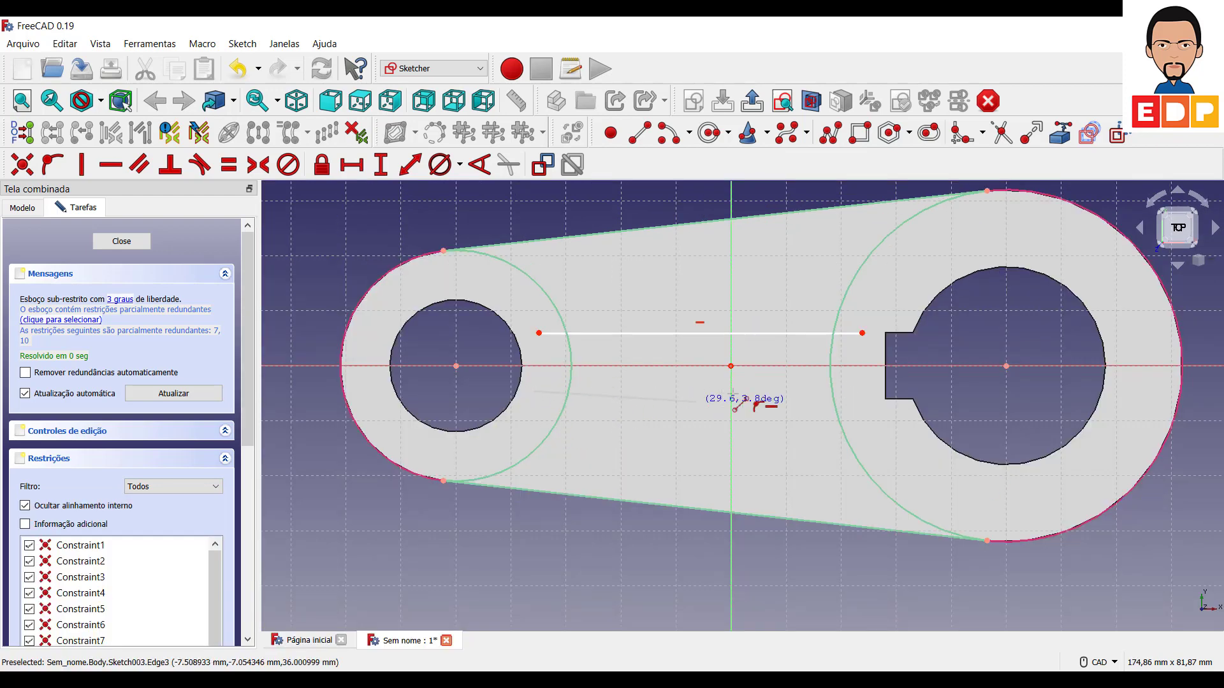
click(862, 397)
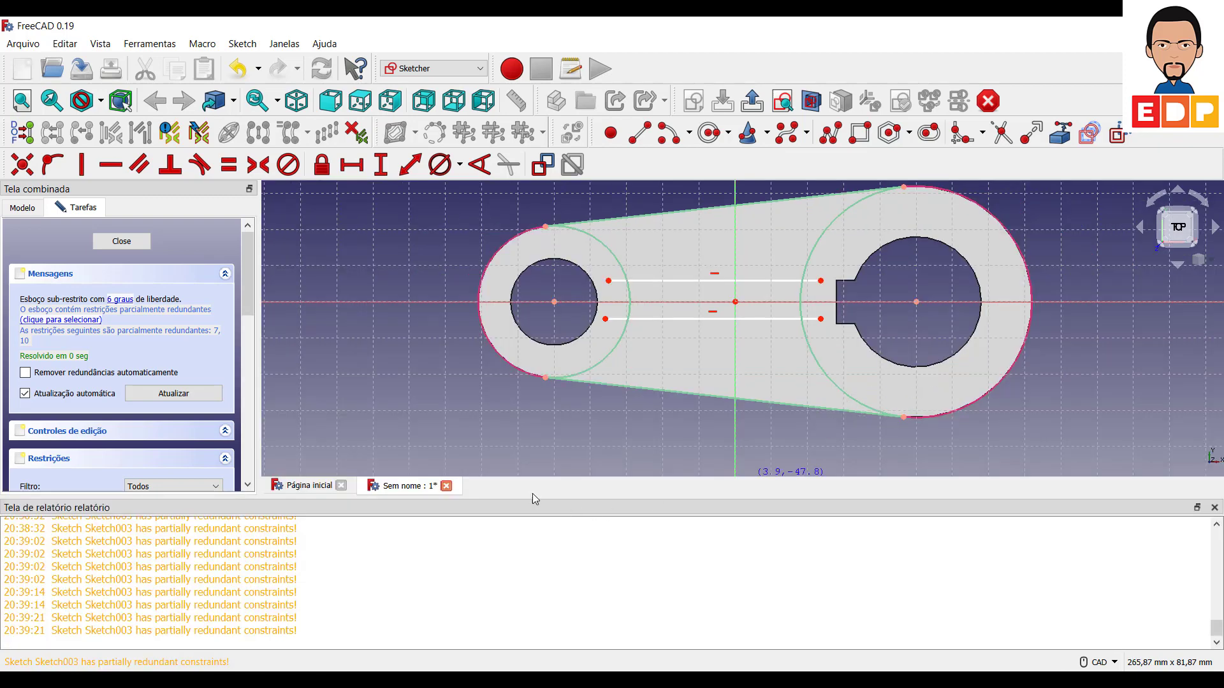
click(1216, 508)
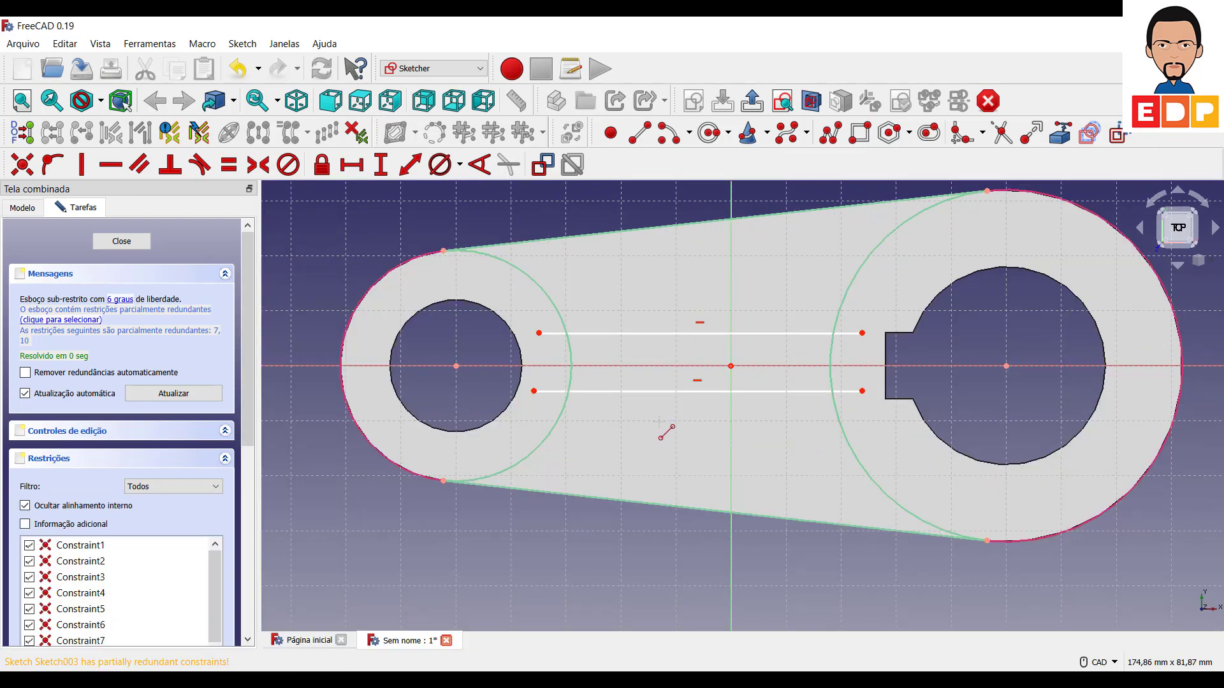
- Set a 12 mm vertical distance between the rib lines' right endpoints
click(862, 333)
click(861, 392)
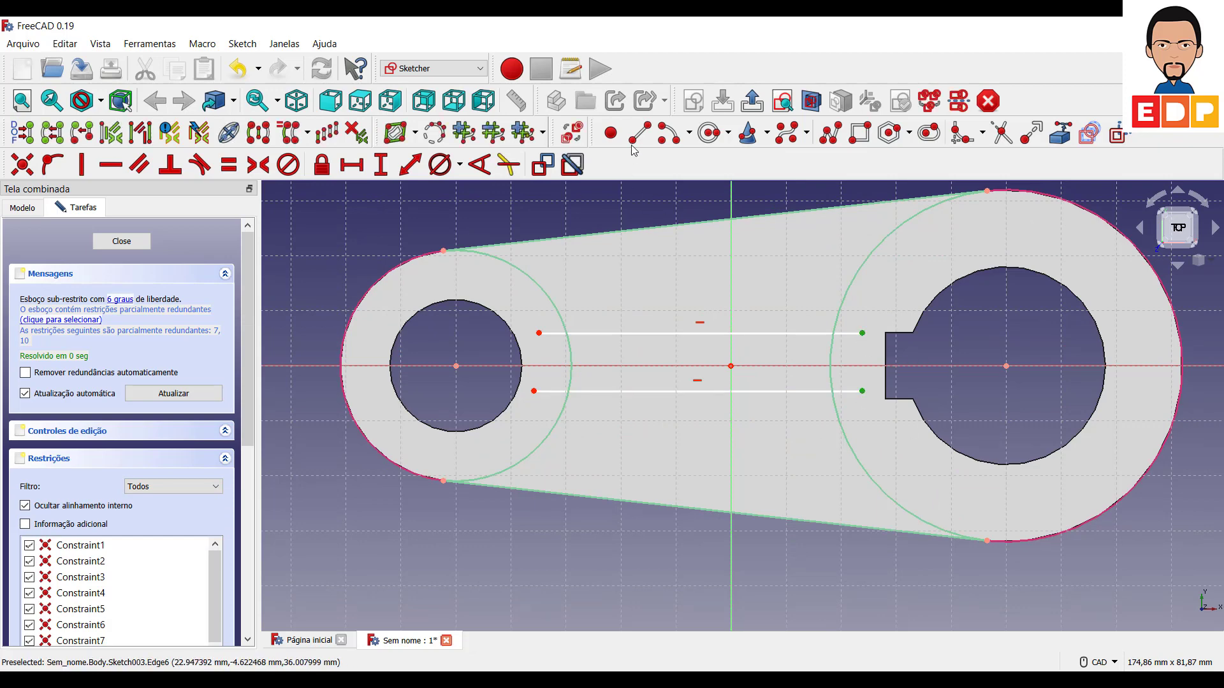
click(381, 164)
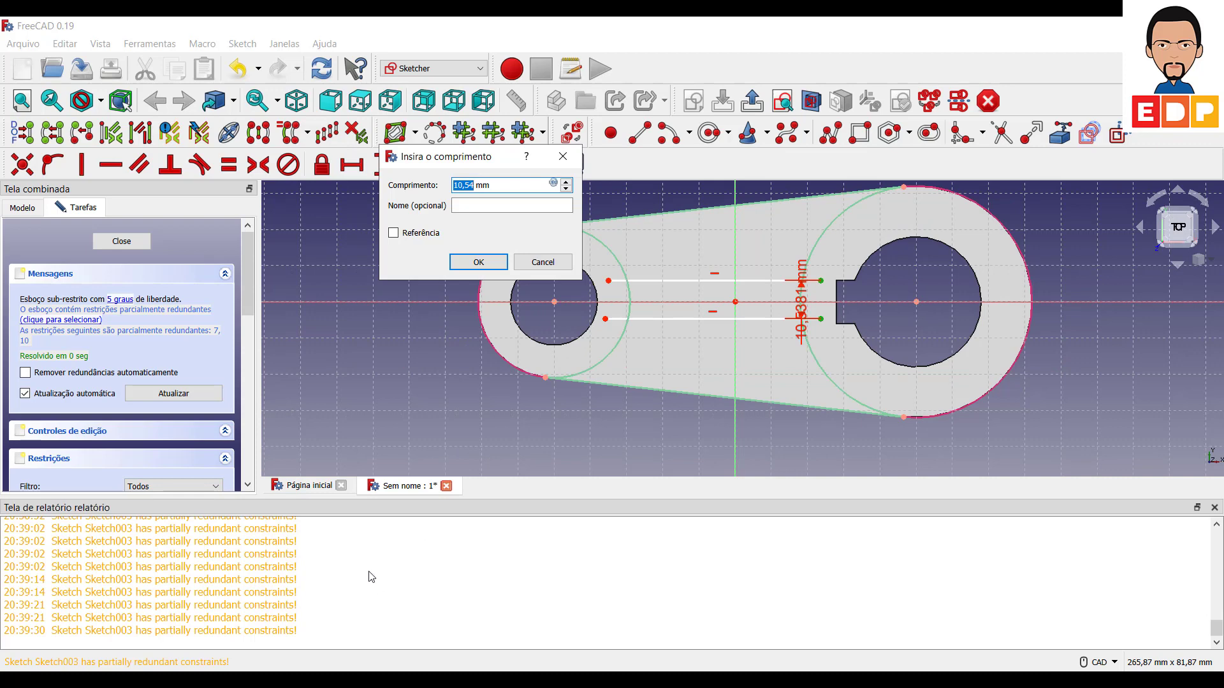
text(12)
key(Return)
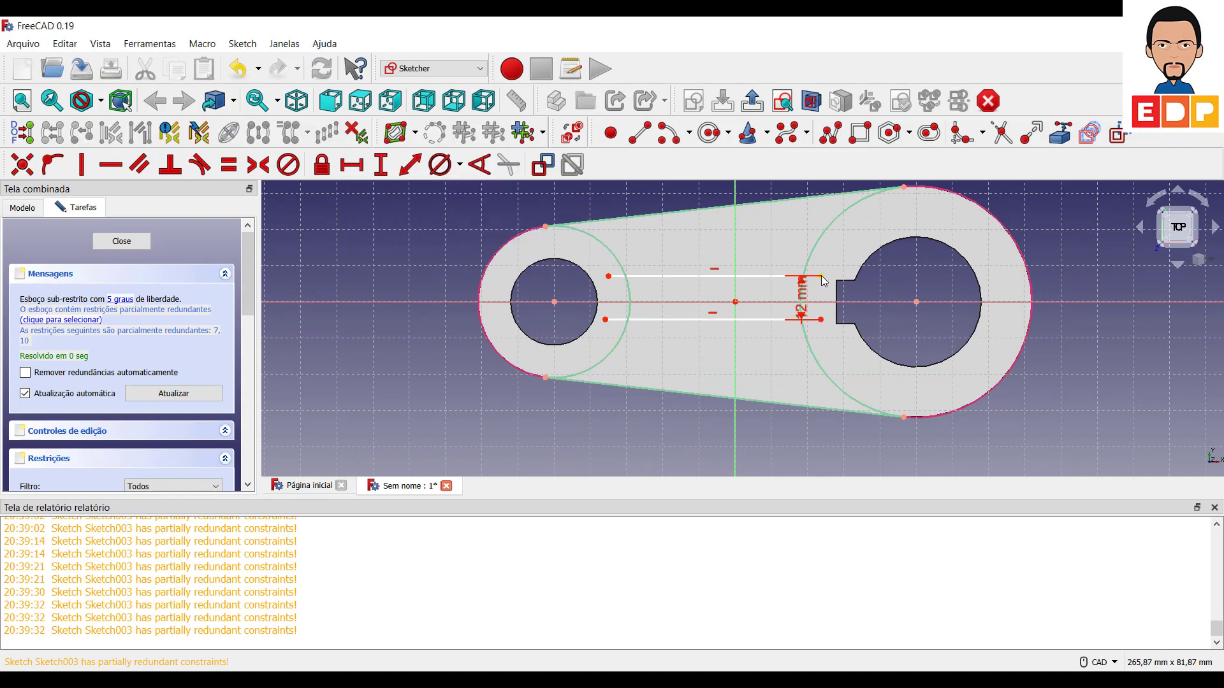
- Constrain the line 6 mm from the sketch centre and move both dimension labels into the right hole
click(736, 302)
click(381, 166)
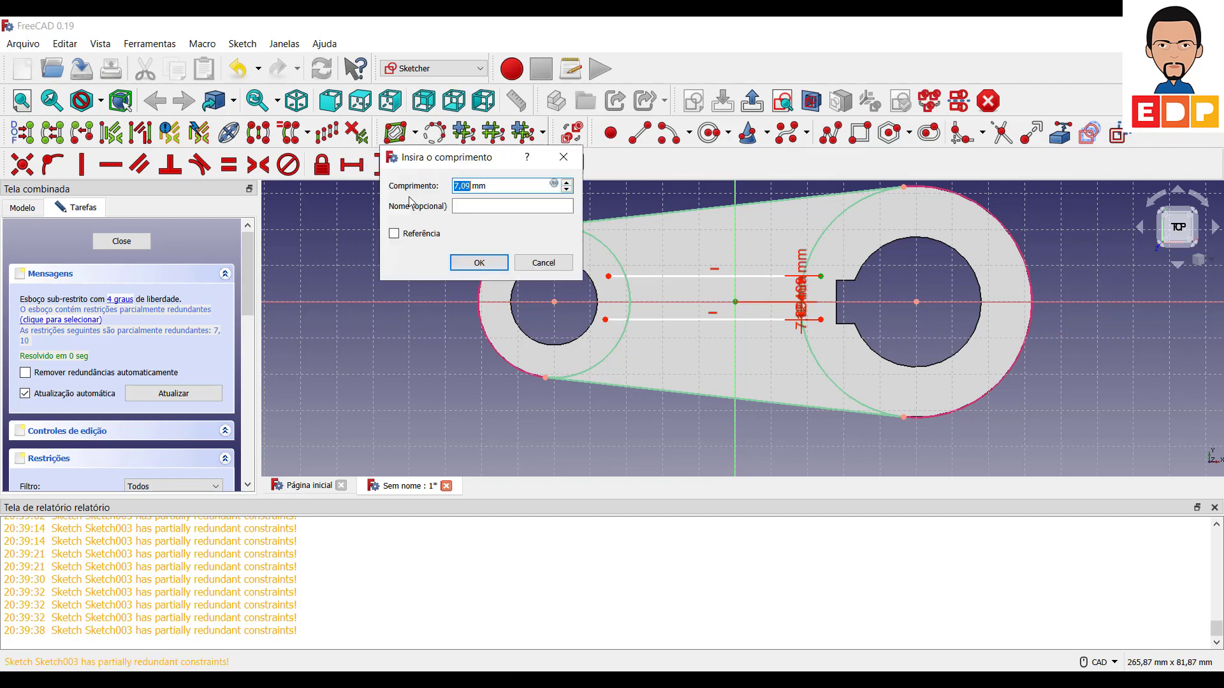
text(6)
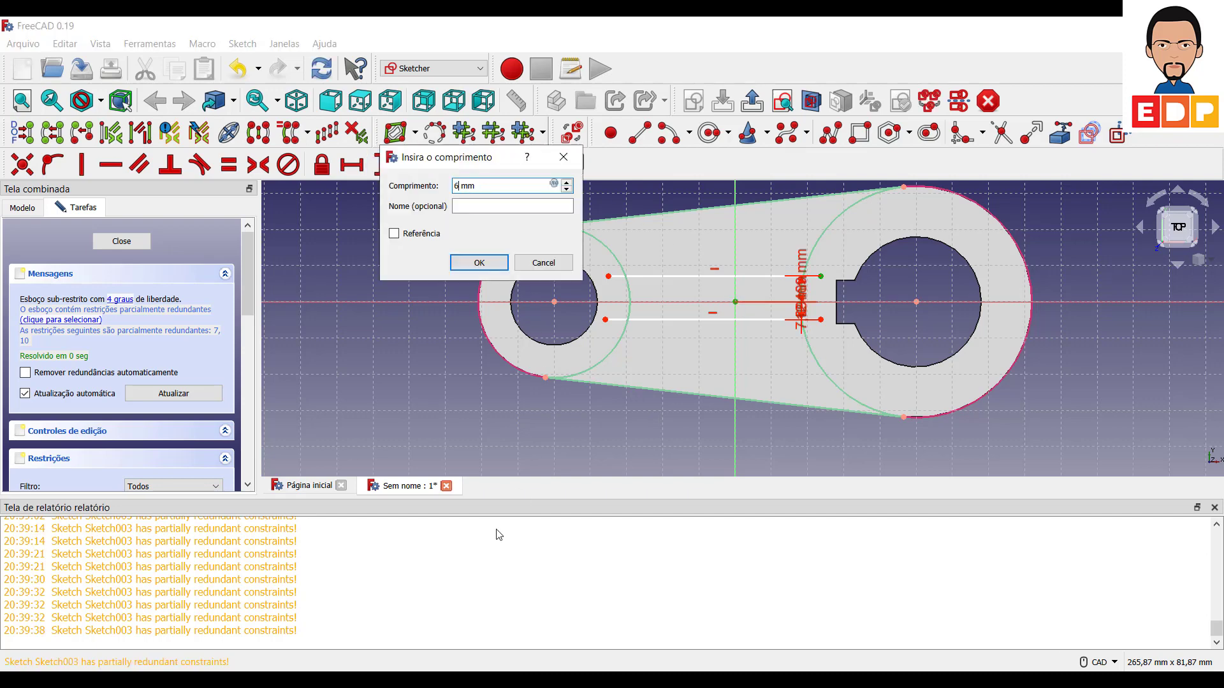
key(Return)
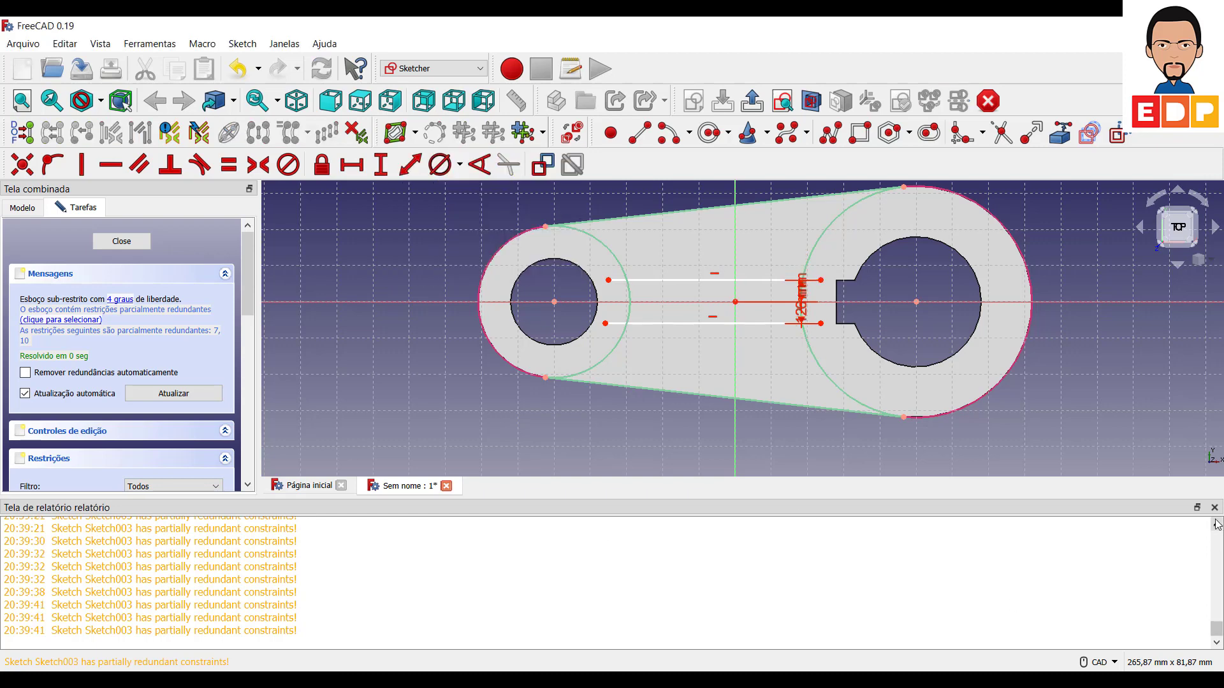
click(1214, 507)
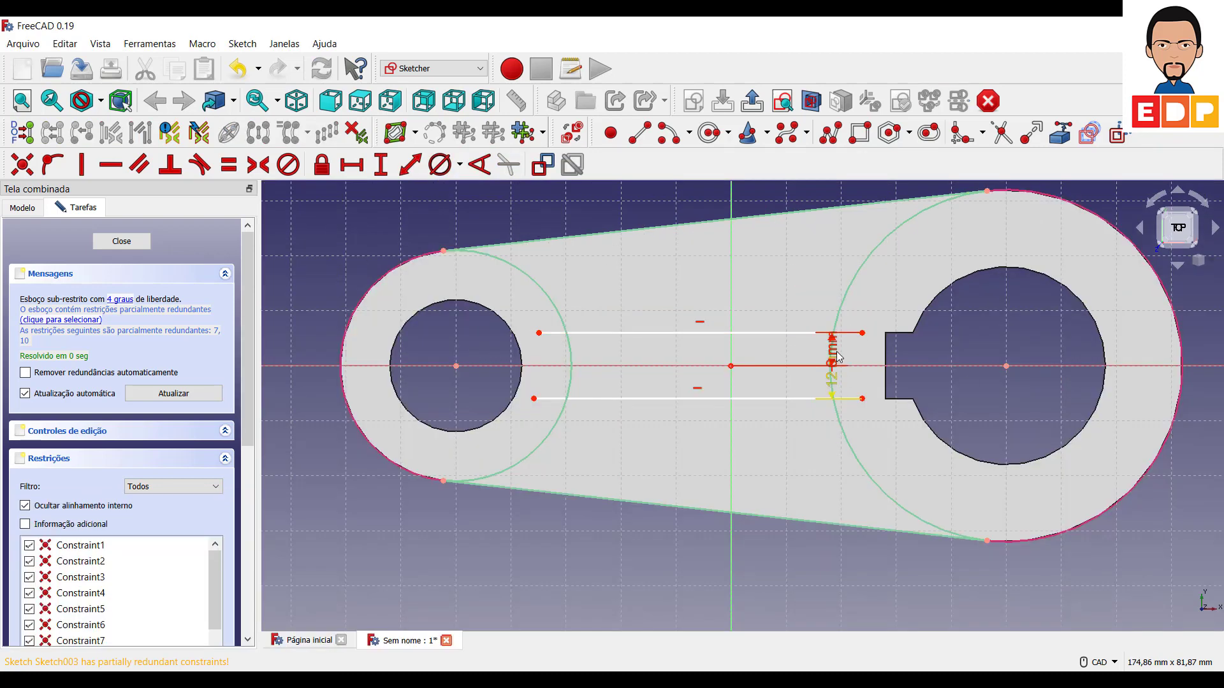
drag(839, 357, 975, 258)
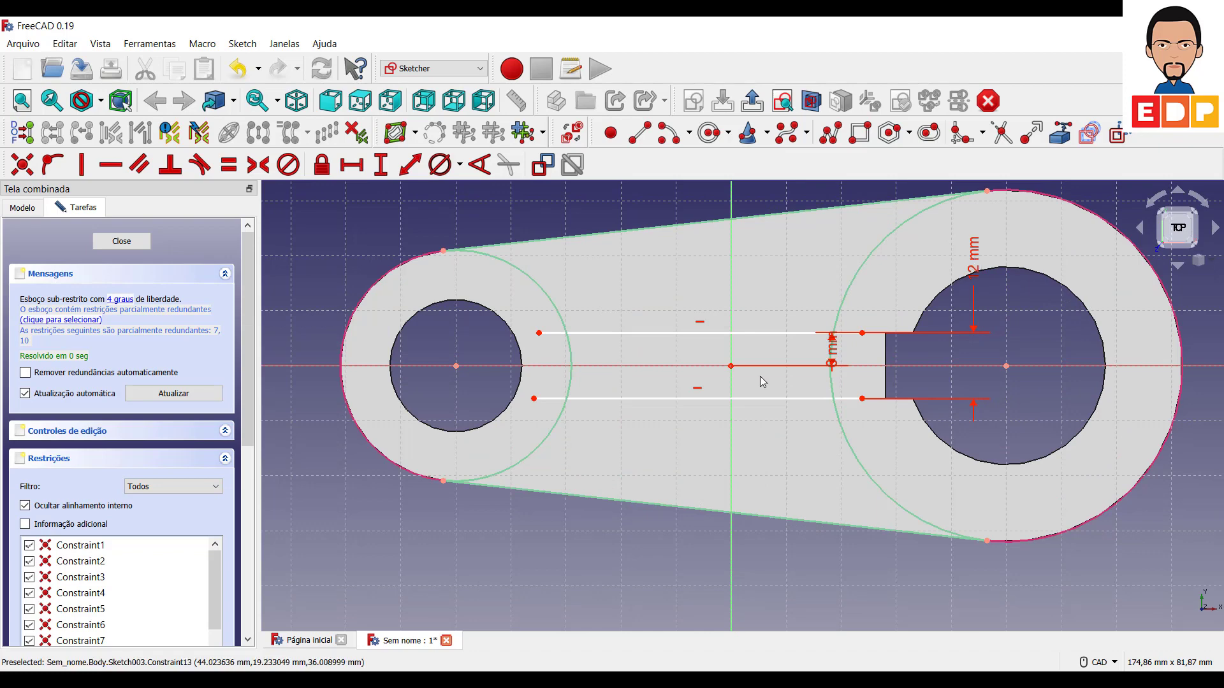
drag(832, 352, 1026, 320)
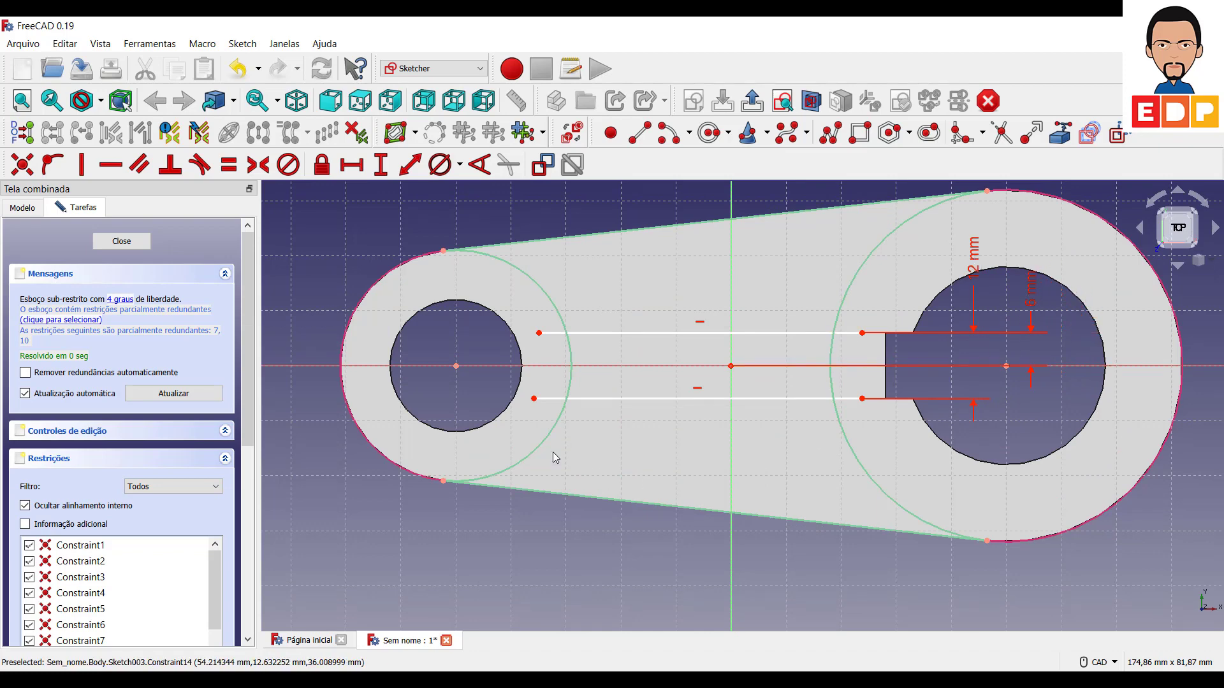
- Trim the rib lines' overhangs and the arc segments between the lines
click(1001, 134)
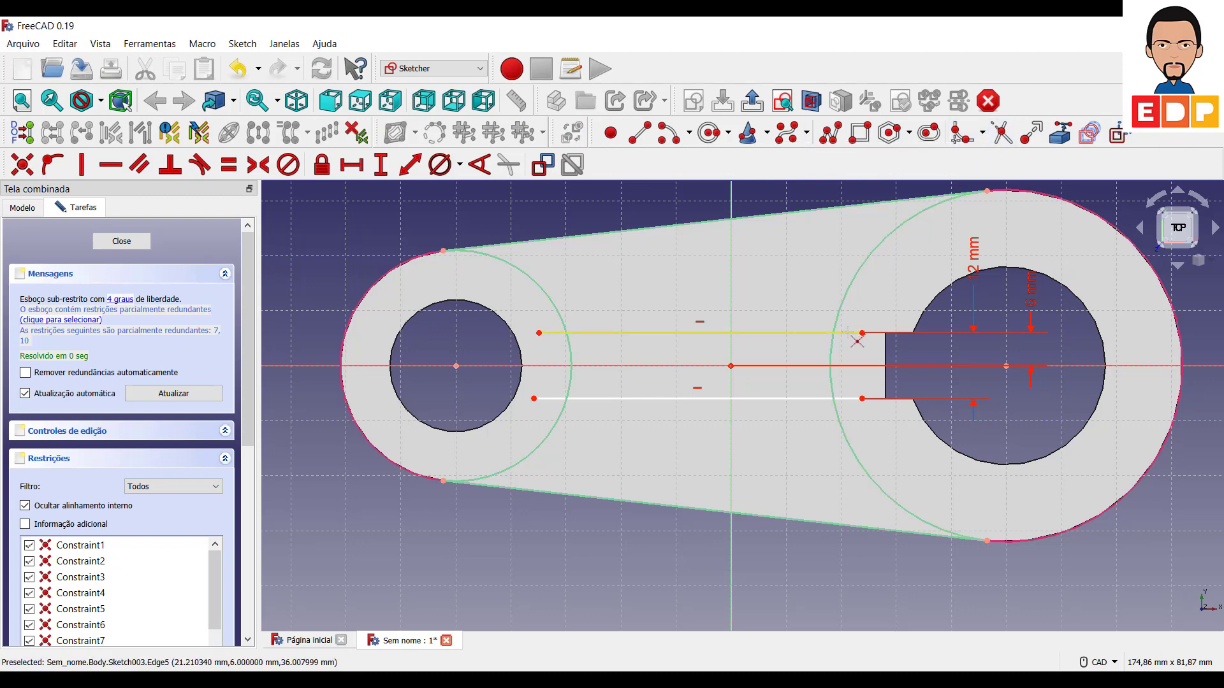
click(856, 338)
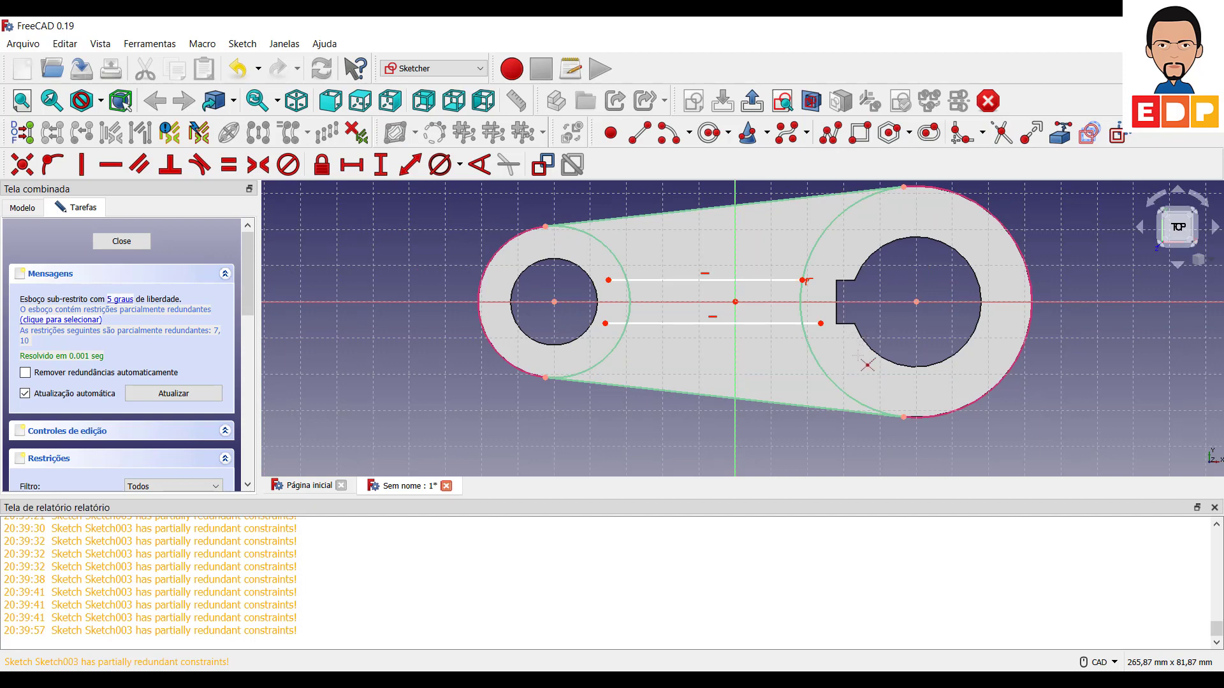
click(819, 331)
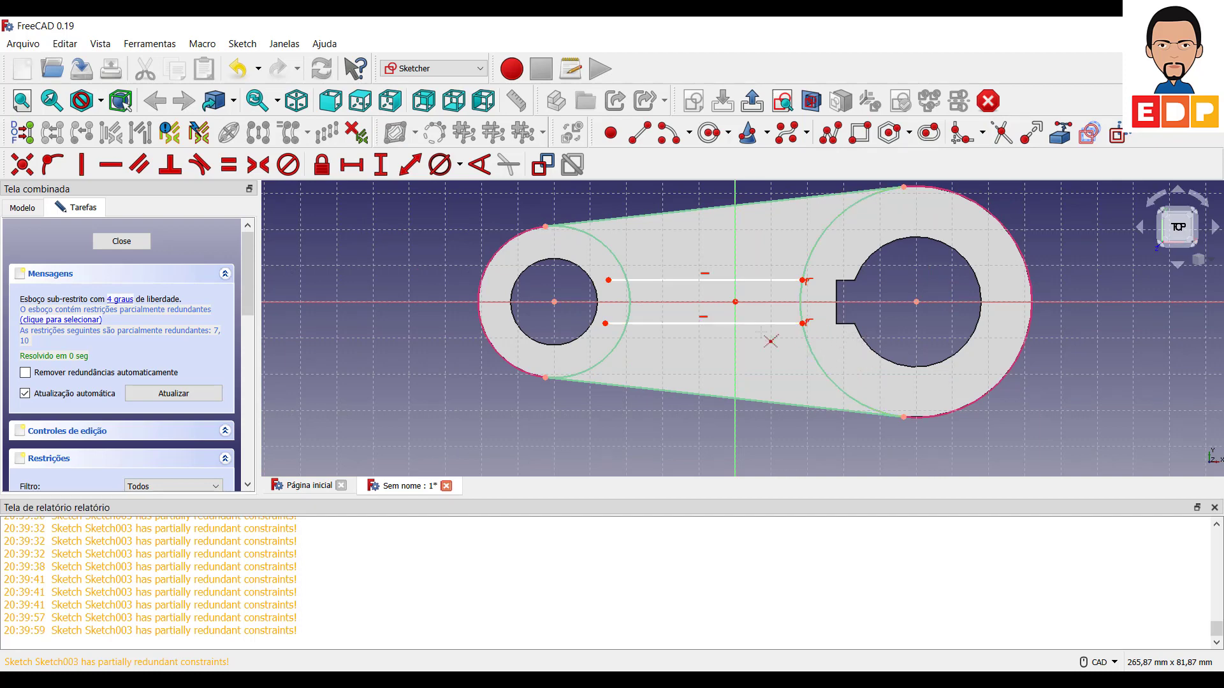
click(616, 324)
click(617, 281)
click(631, 302)
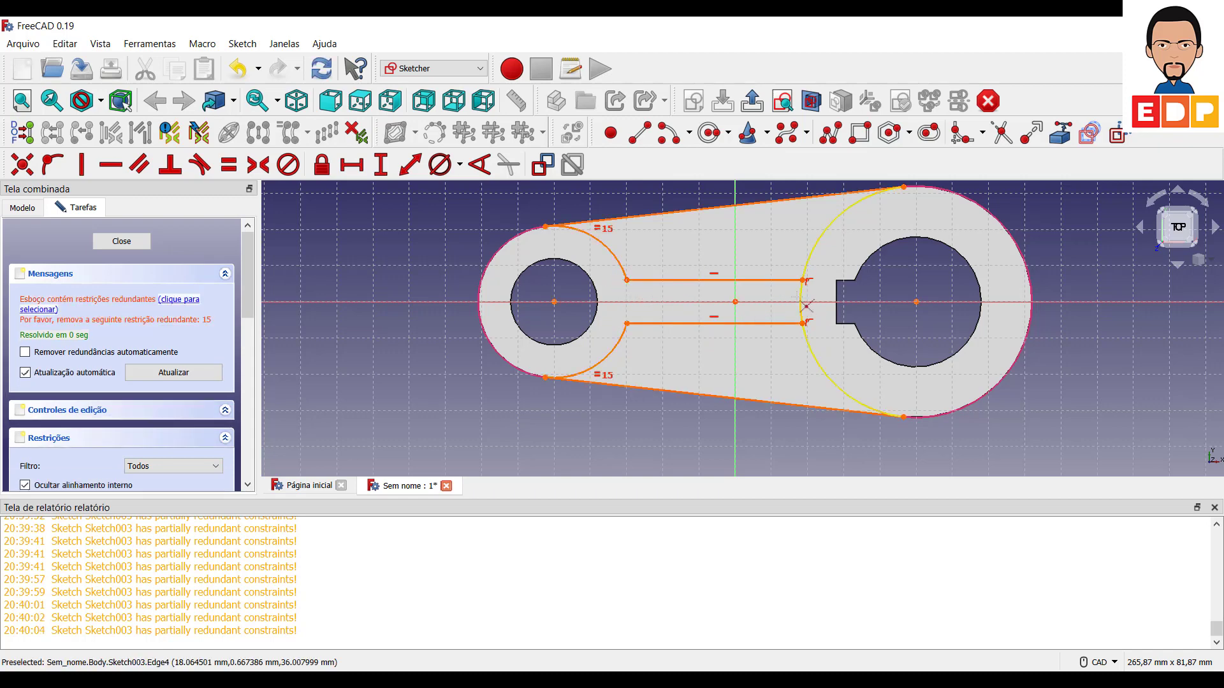
click(803, 303)
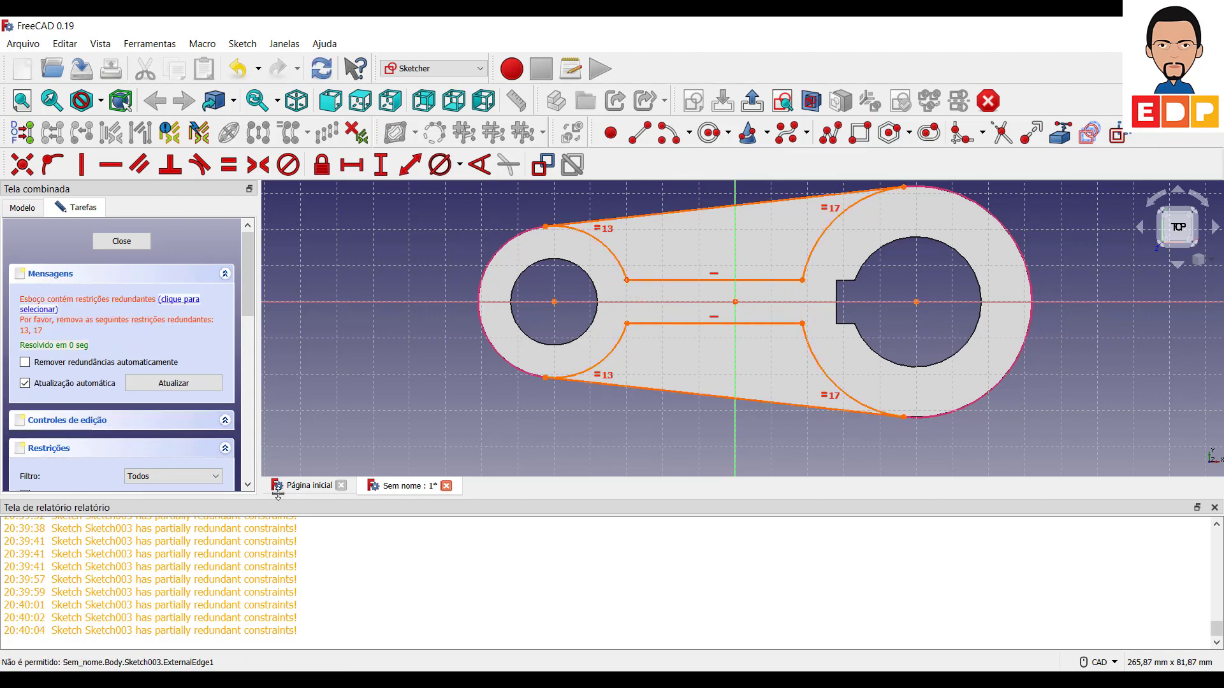
click(1215, 507)
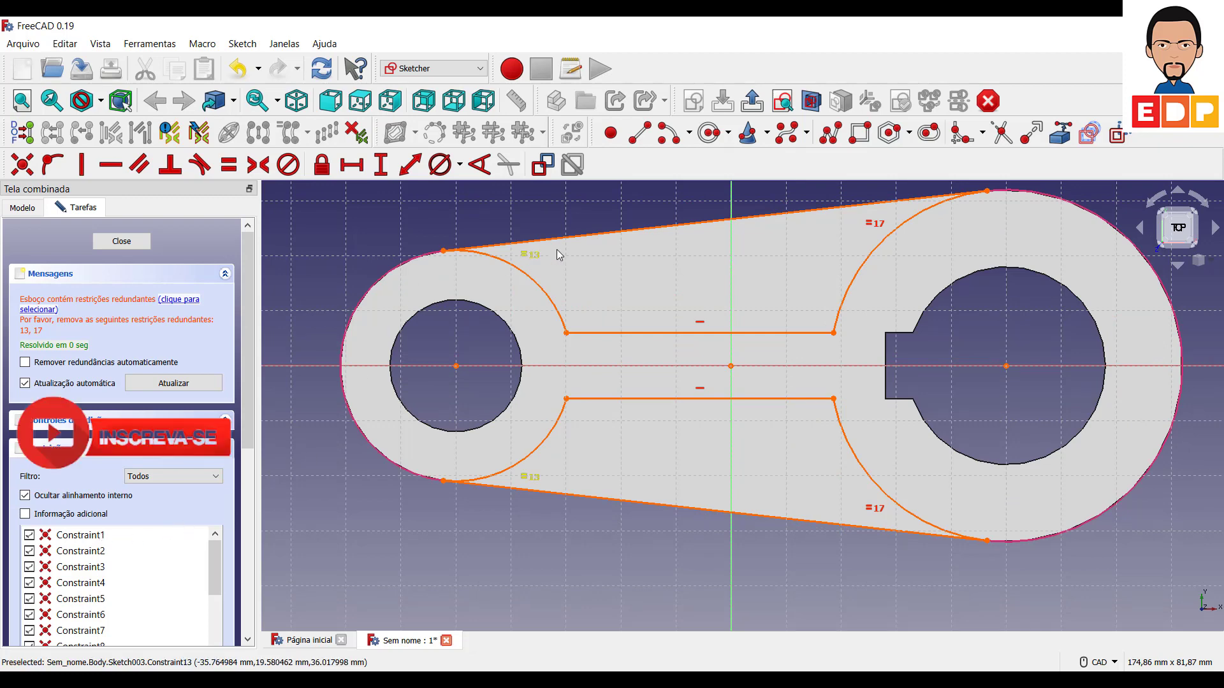
- Delete the redundant =13 and =16 equality constraints
click(538, 255)
key(Delete)
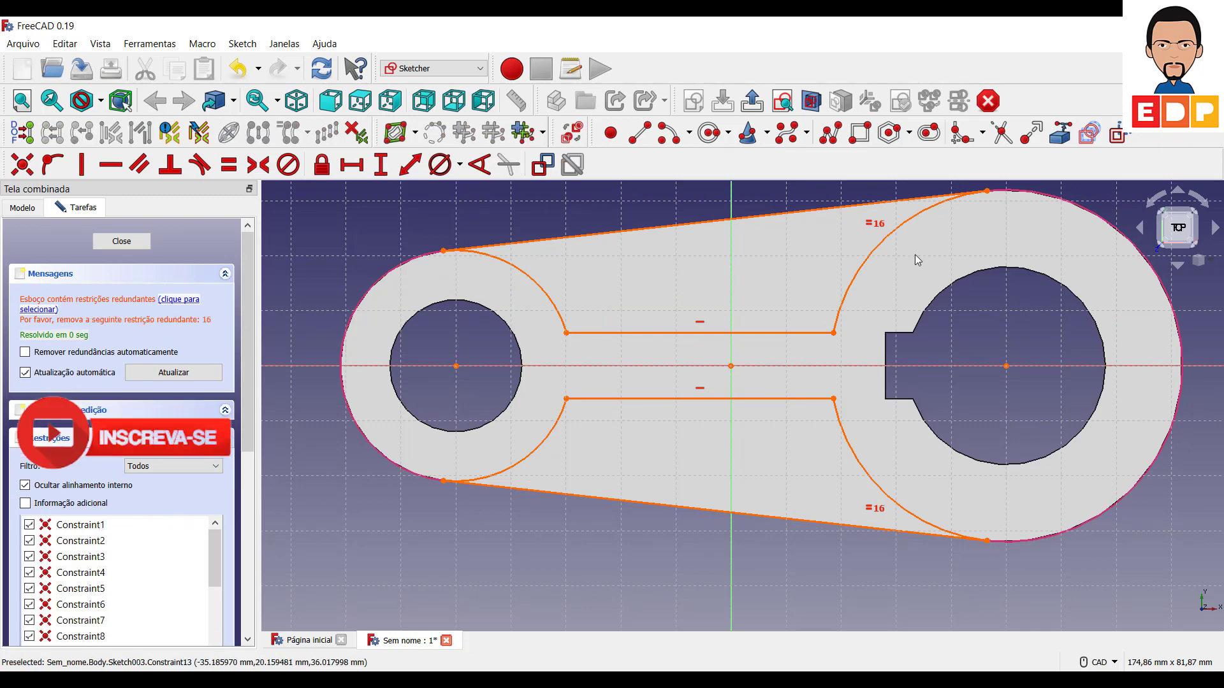
click(875, 229)
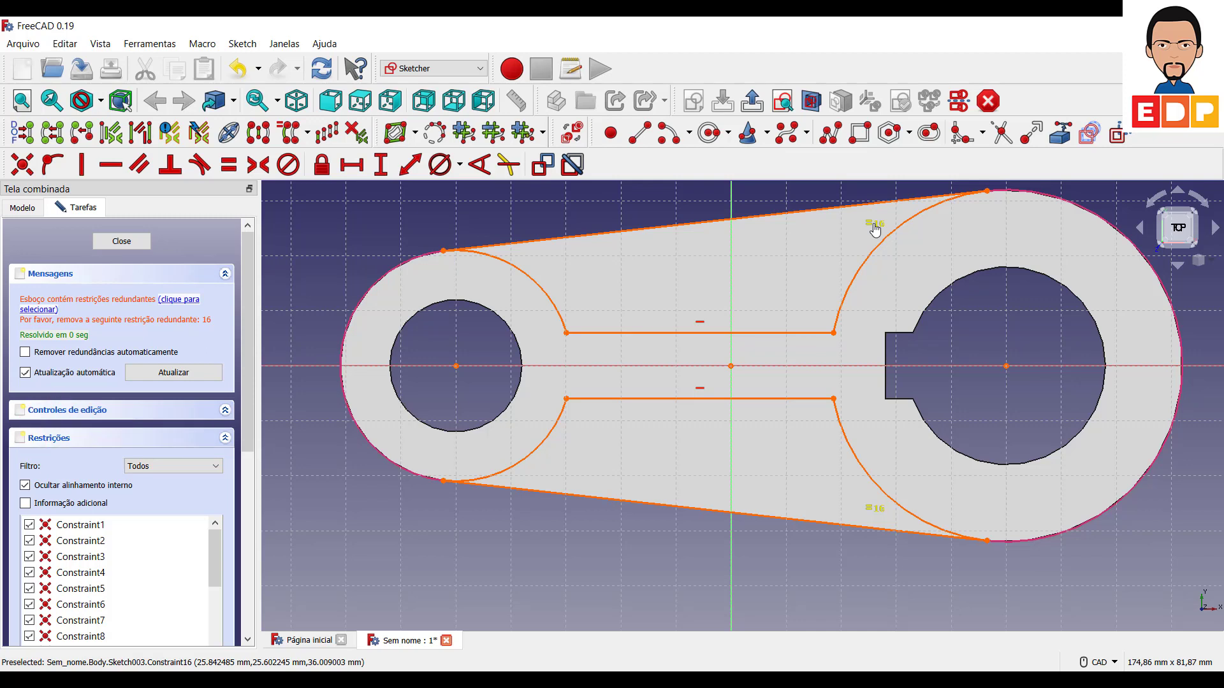
key(Delete)
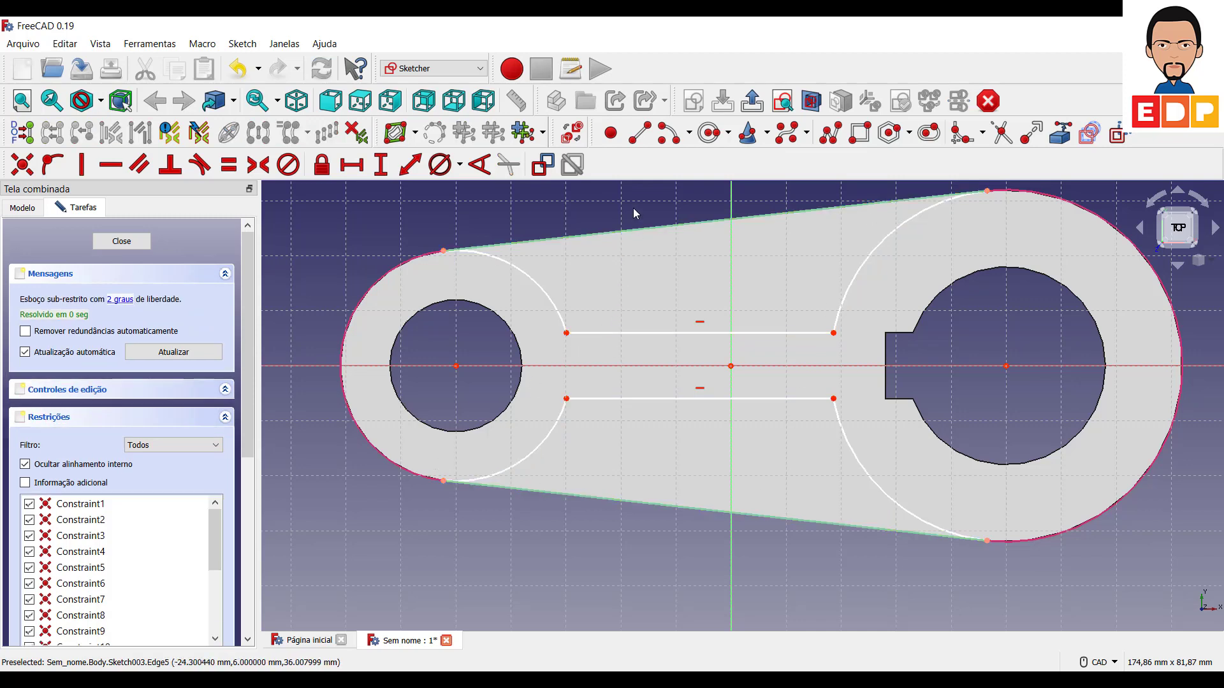
- Set a 12 mm vertical gap between the rib lines' left endpoints
click(380, 166)
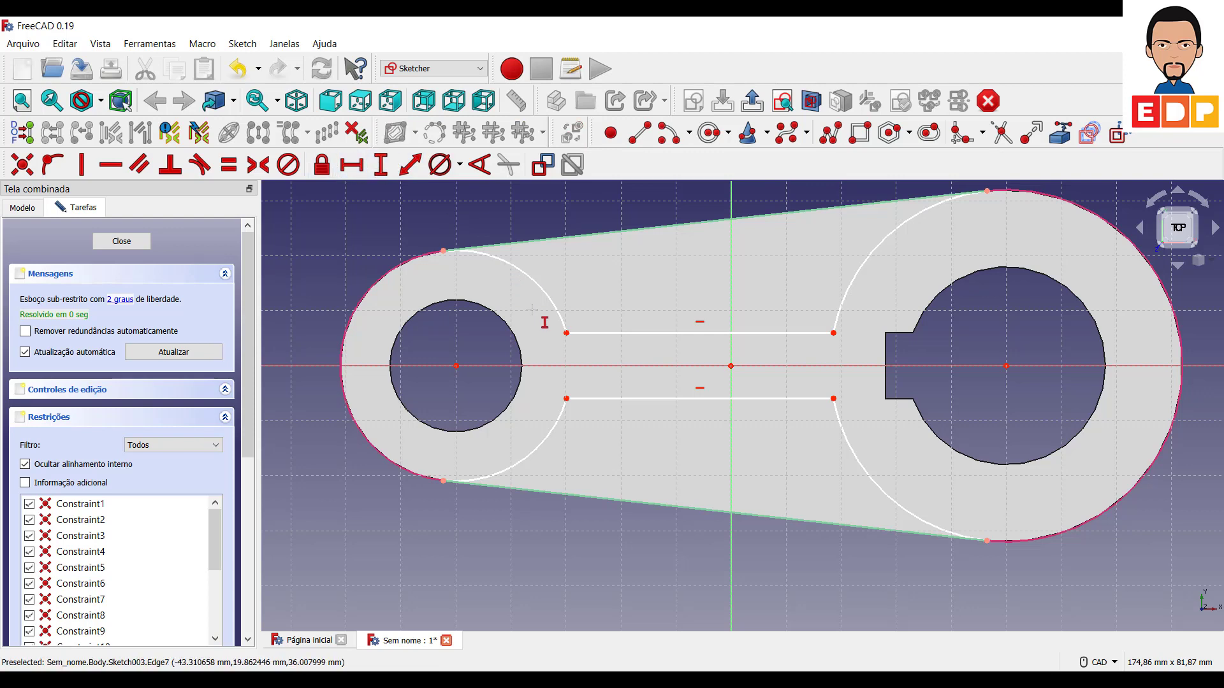
click(567, 333)
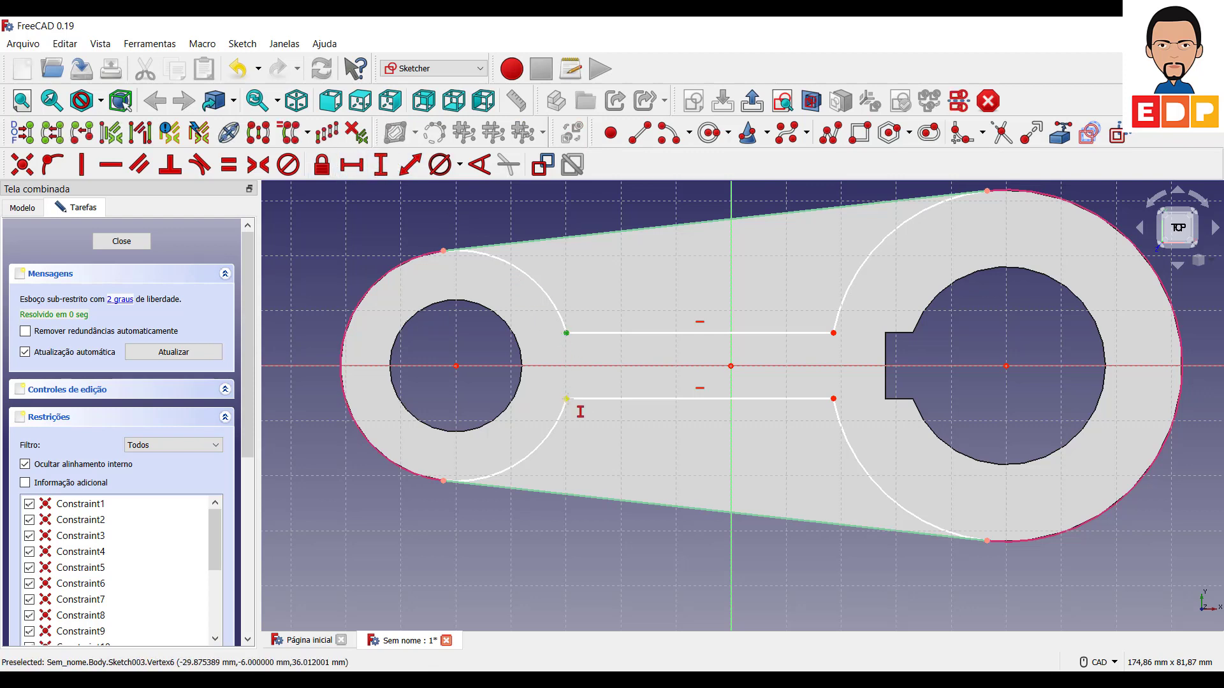
click(566, 398)
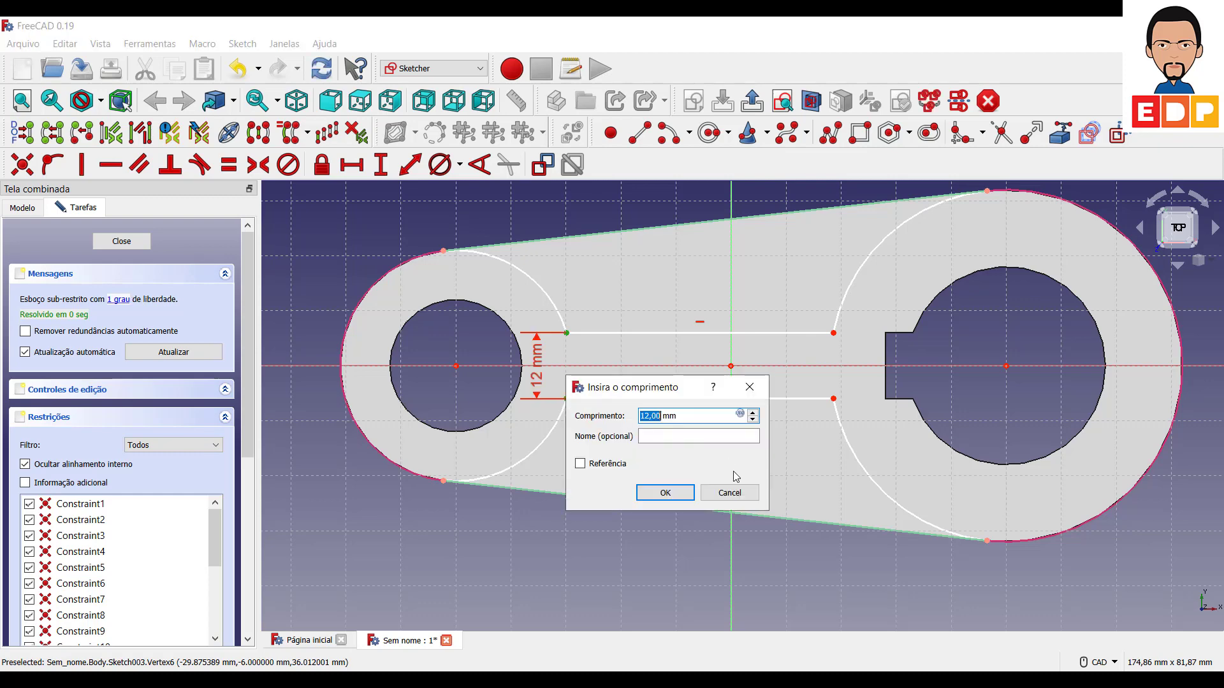
click(683, 497)
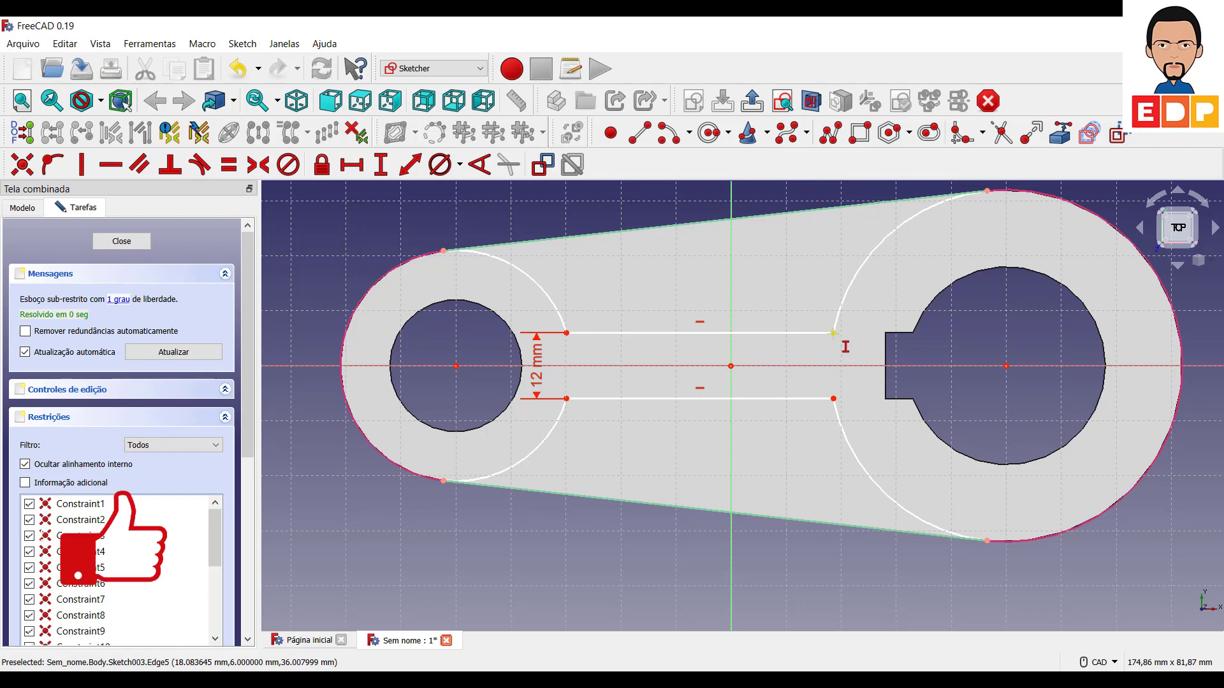
- Place the upper line's right endpoint 6 mm from the centre and close the sketch
click(833, 333)
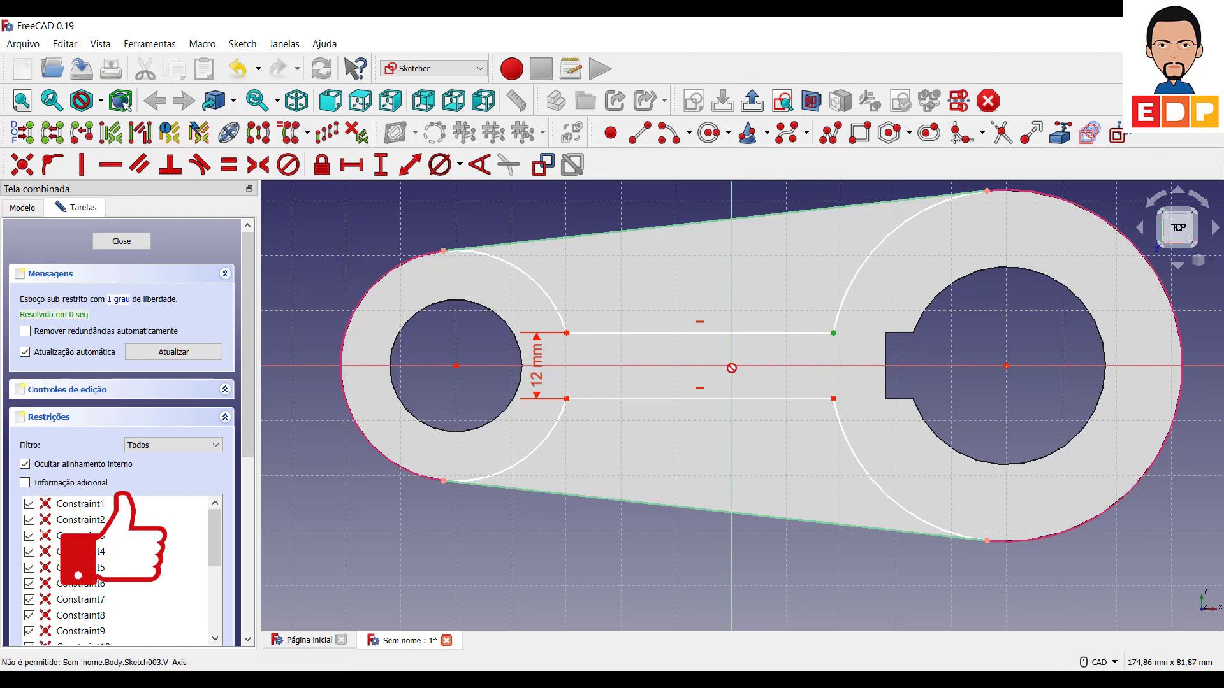
click(730, 366)
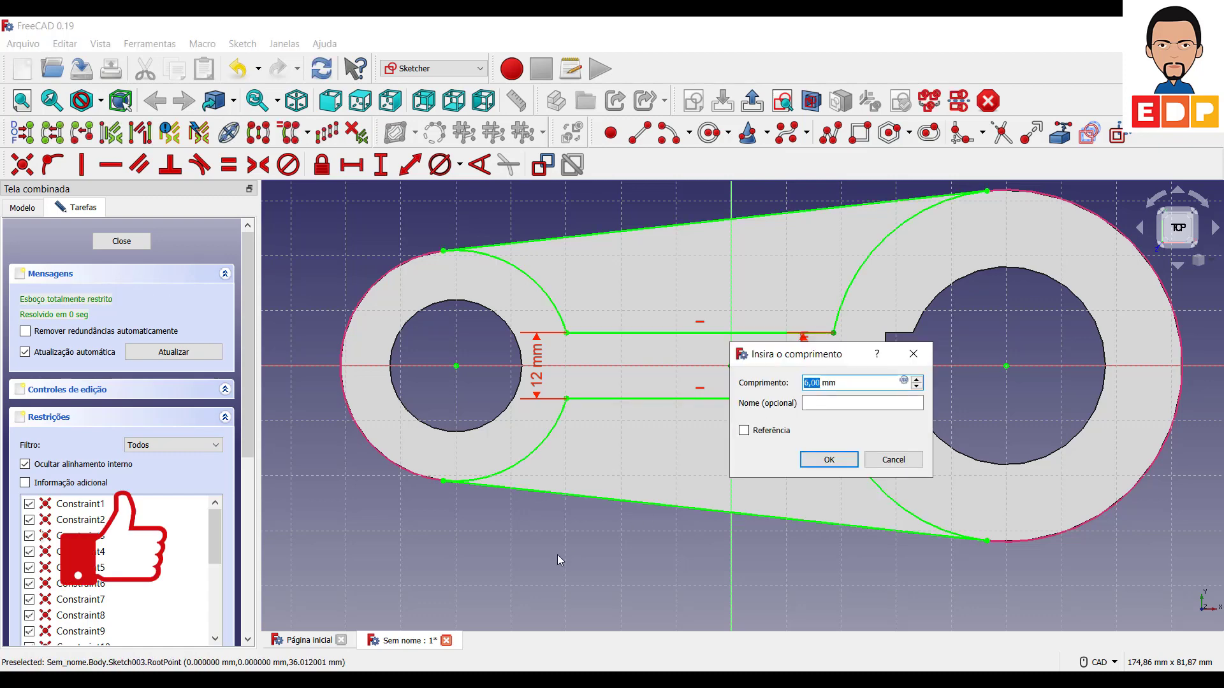
key(Return)
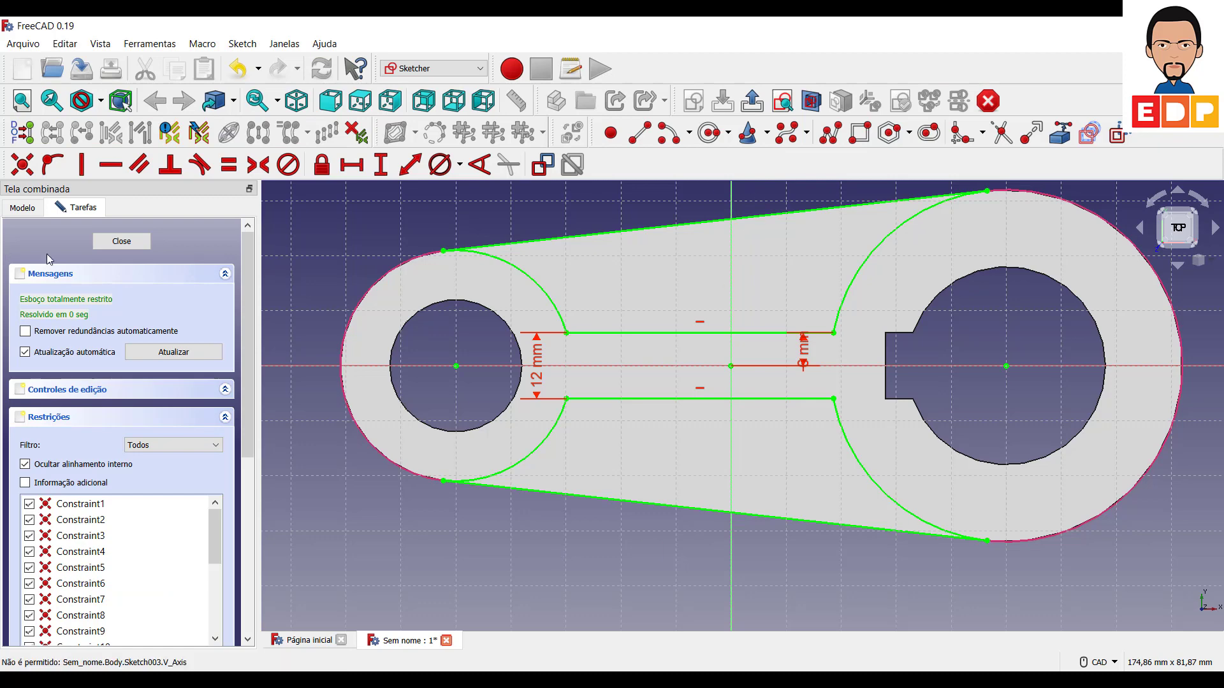
click(121, 241)
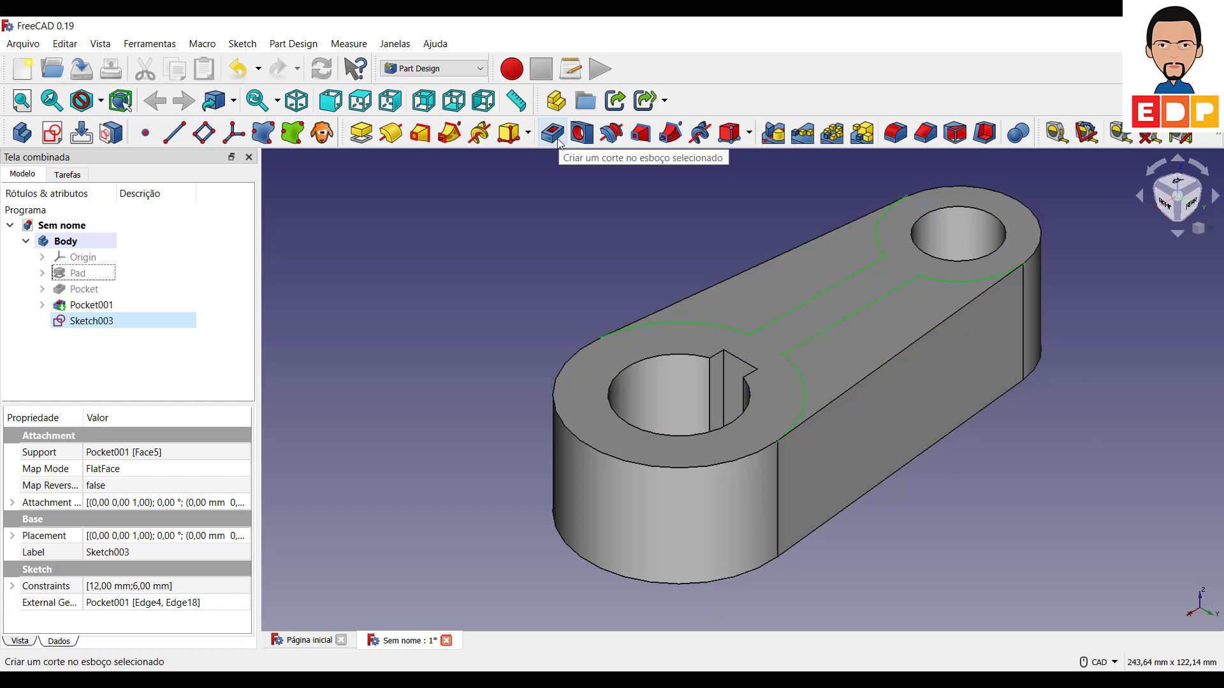
- Pocket Sketch003 into the part to a depth of 24 mm
click(559, 143)
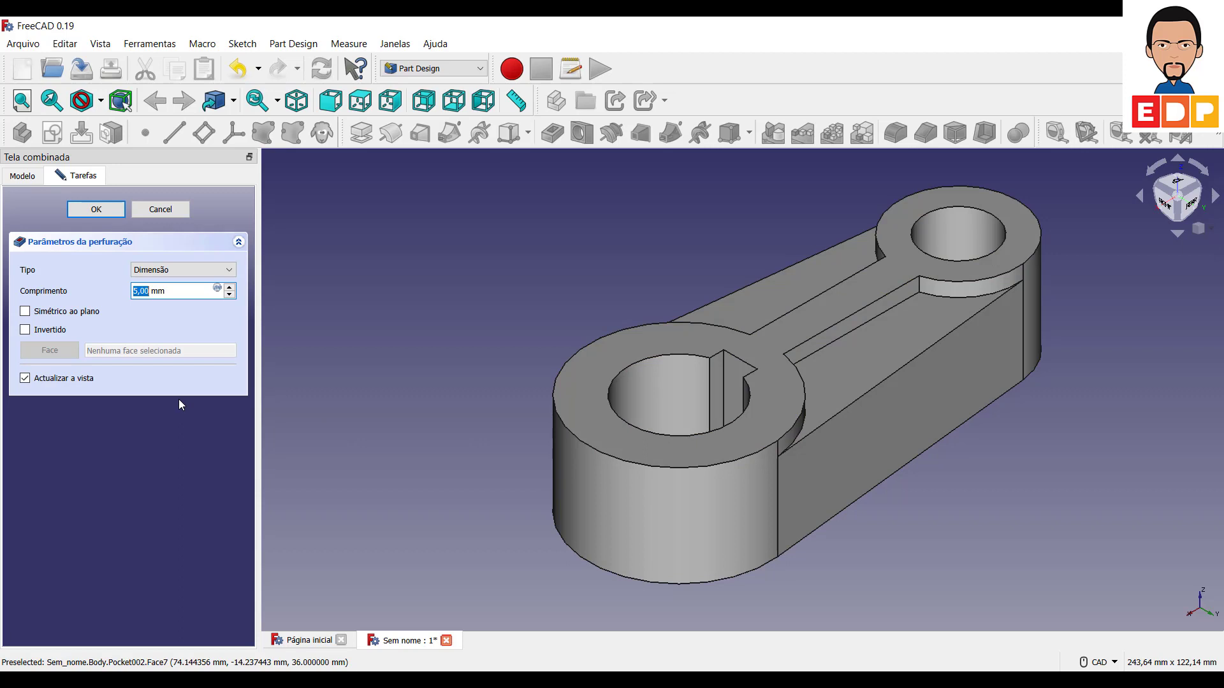
text(24)
click(96, 209)
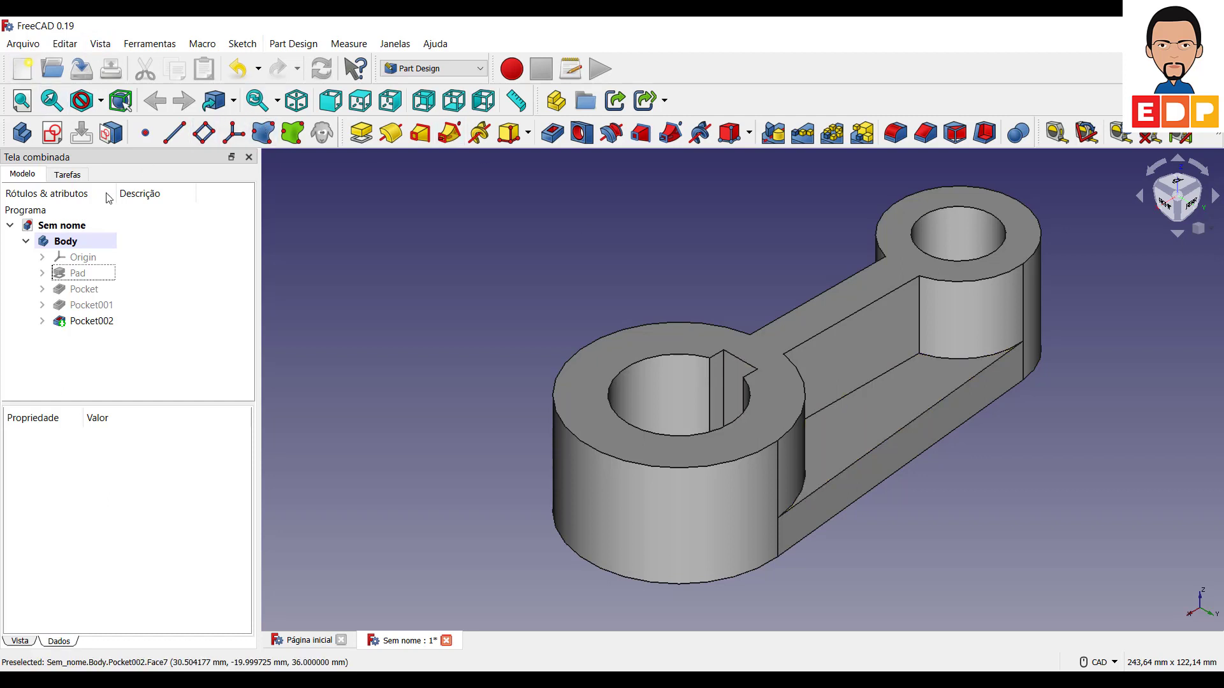
- Create a new sketch on the XZ plane
click(52, 132)
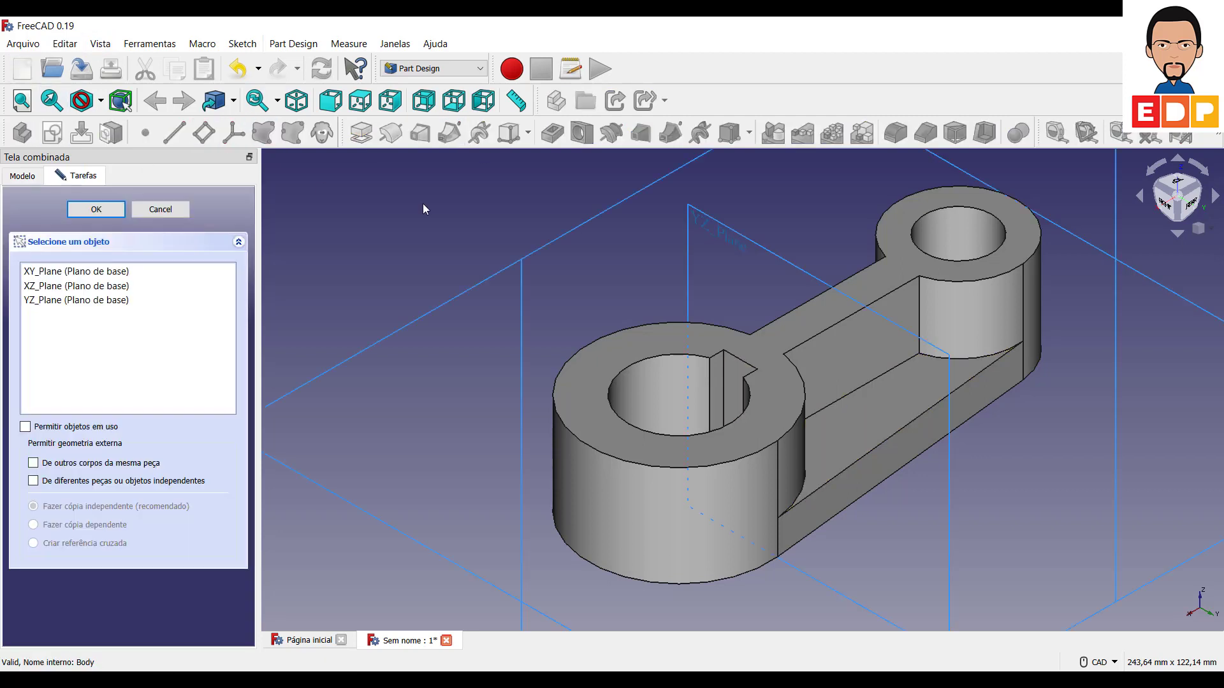
scroll(849, 242, down, 2)
scroll(849, 243, down, 2)
middle_drag(944, 159, 776, 255)
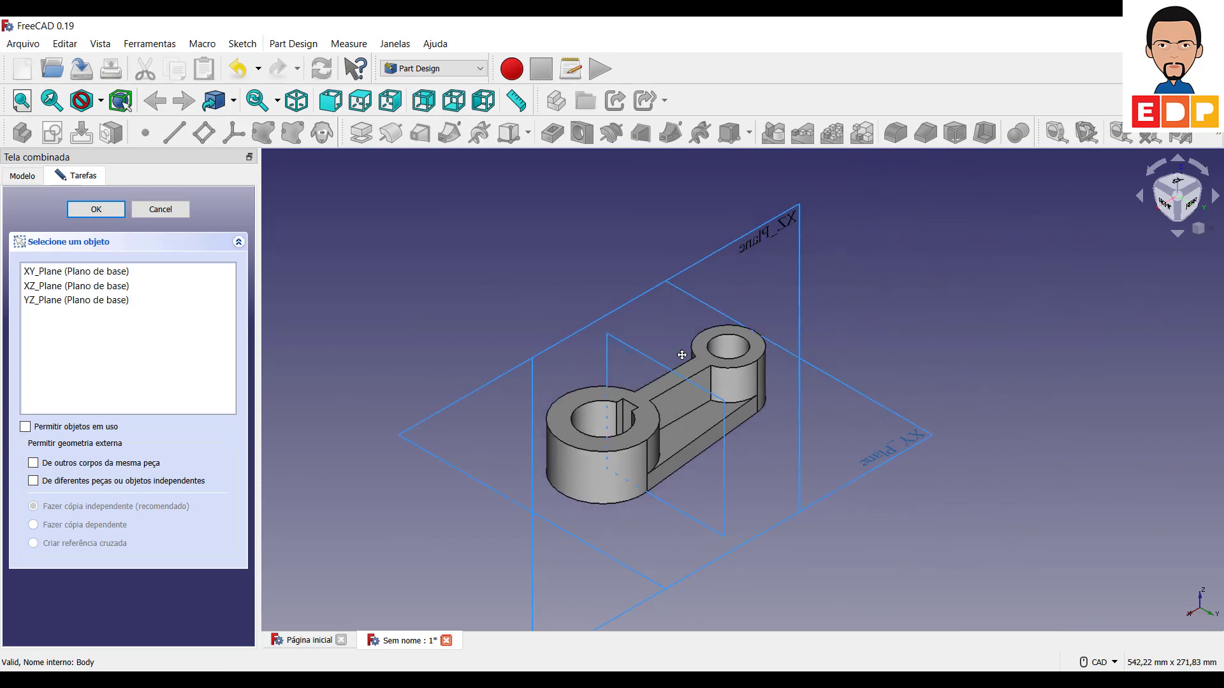
click(788, 227)
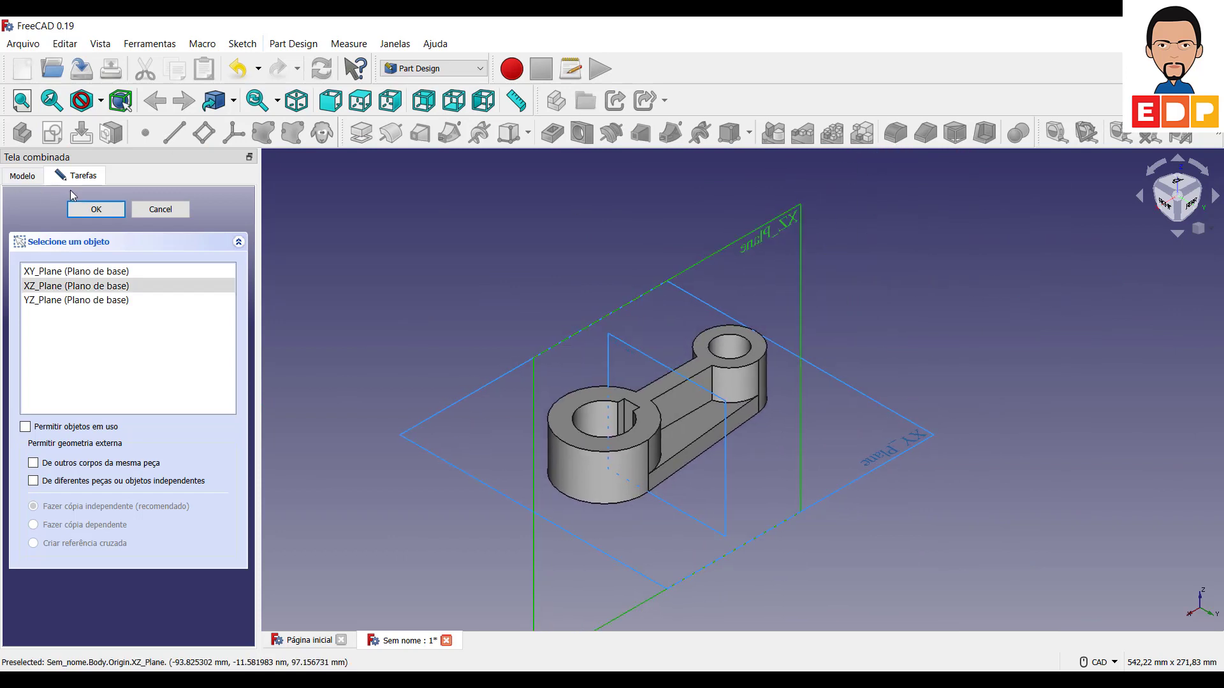
click(95, 210)
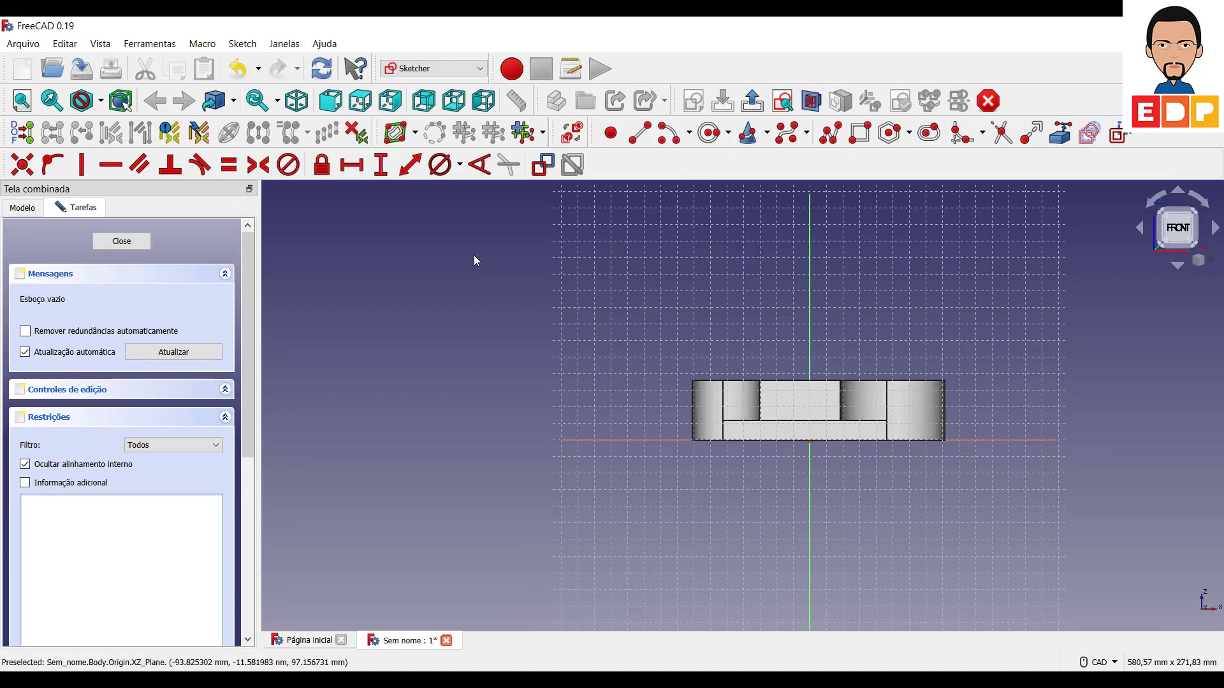
- Show the part as wireframe and centre it in the flat front view
click(100, 104)
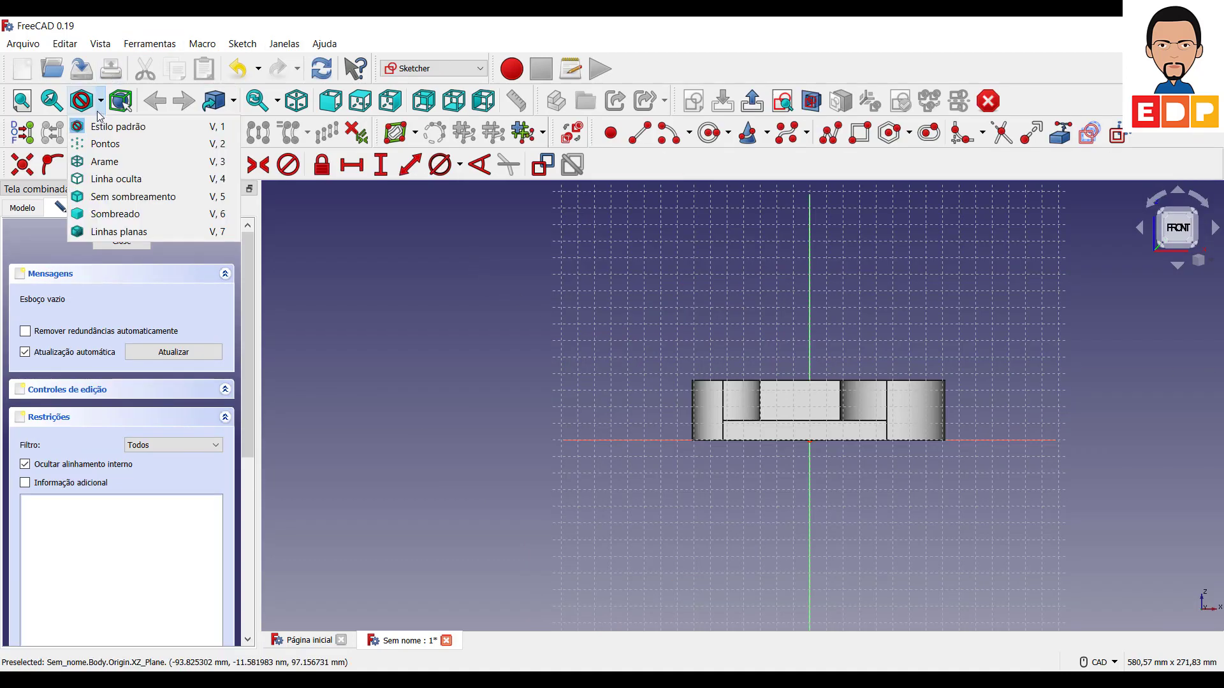
click(104, 161)
scroll(822, 379, down, 2)
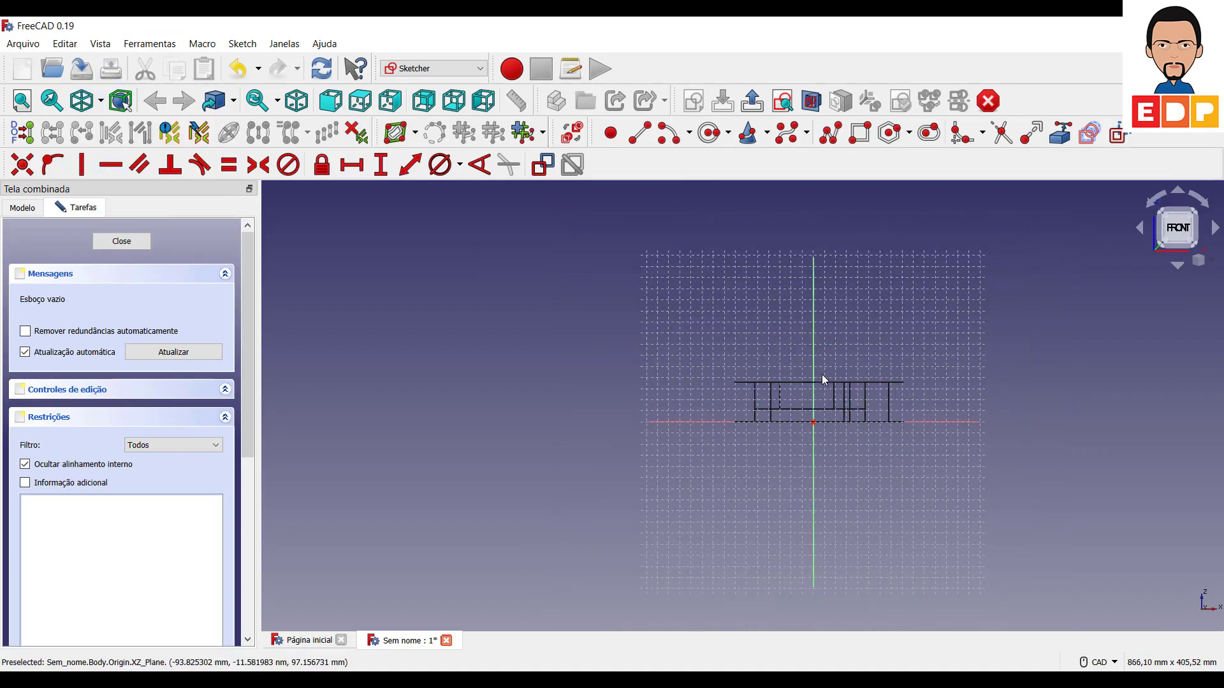
scroll(821, 374, up, 3)
scroll(821, 373, up, 1)
mouse_move(840, 363)
middle_down()
mouse_move(829, 319)
mouse_move(768, 336)
middle_up()
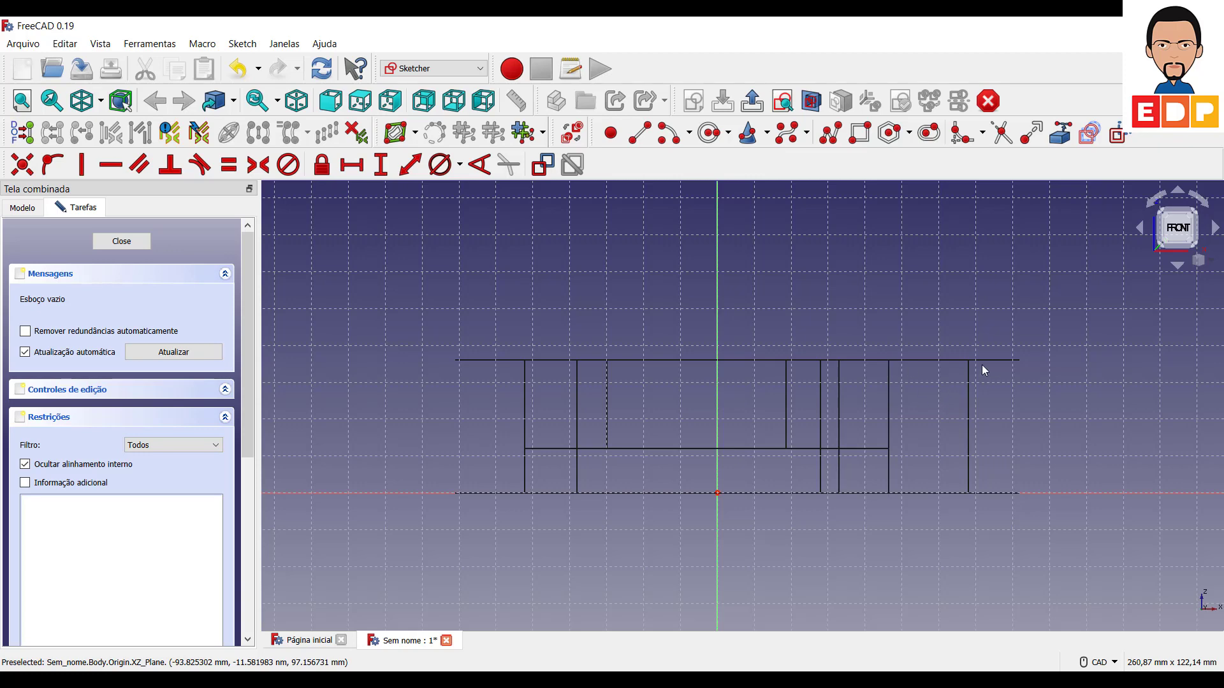
click(1196, 216)
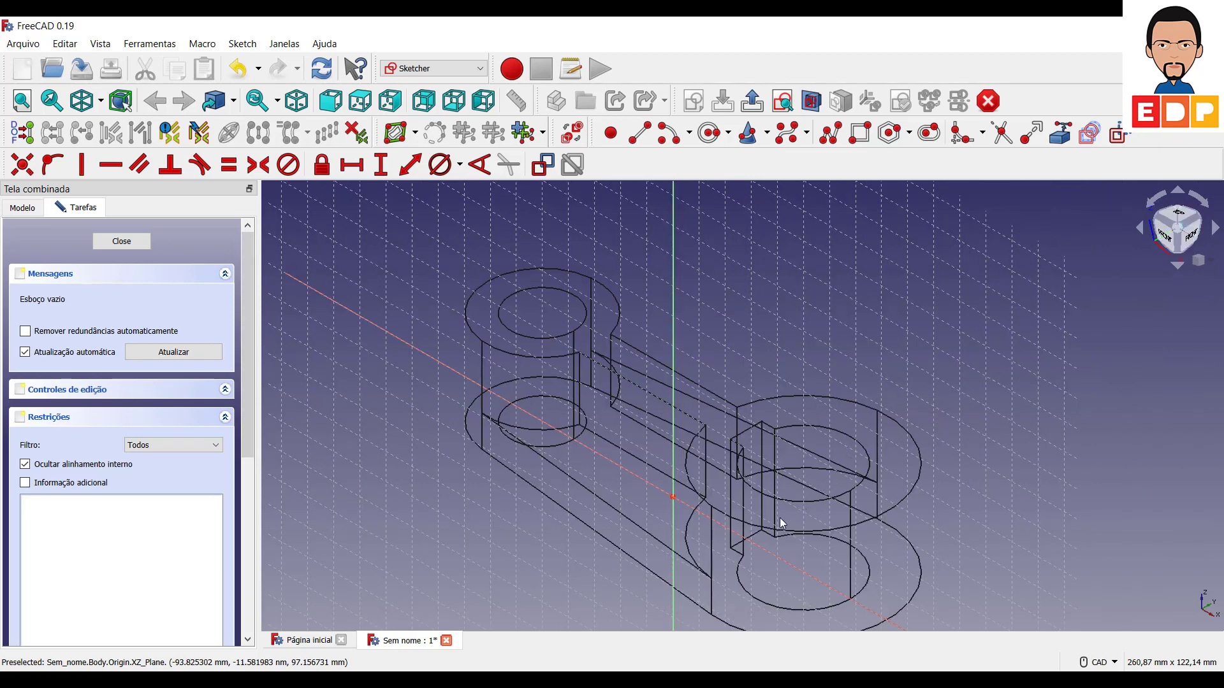
click(1167, 243)
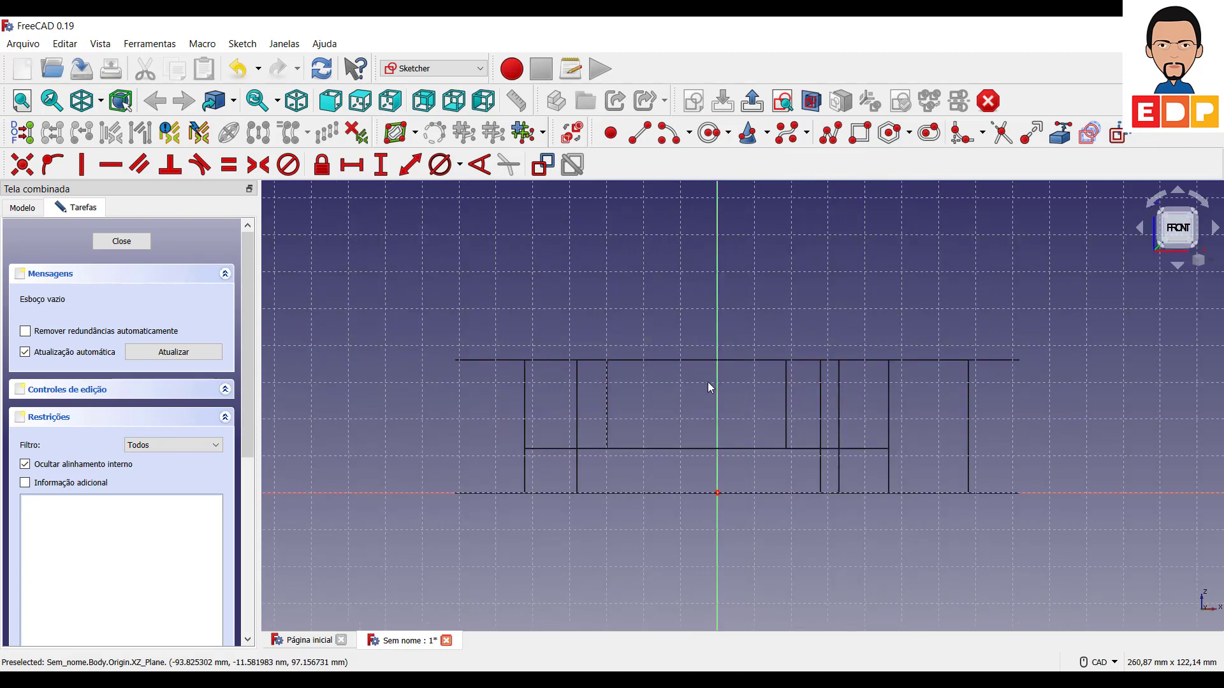
- Reference the rib's top edge and draw a closed four-sided profile with one sloped edge
click(1061, 133)
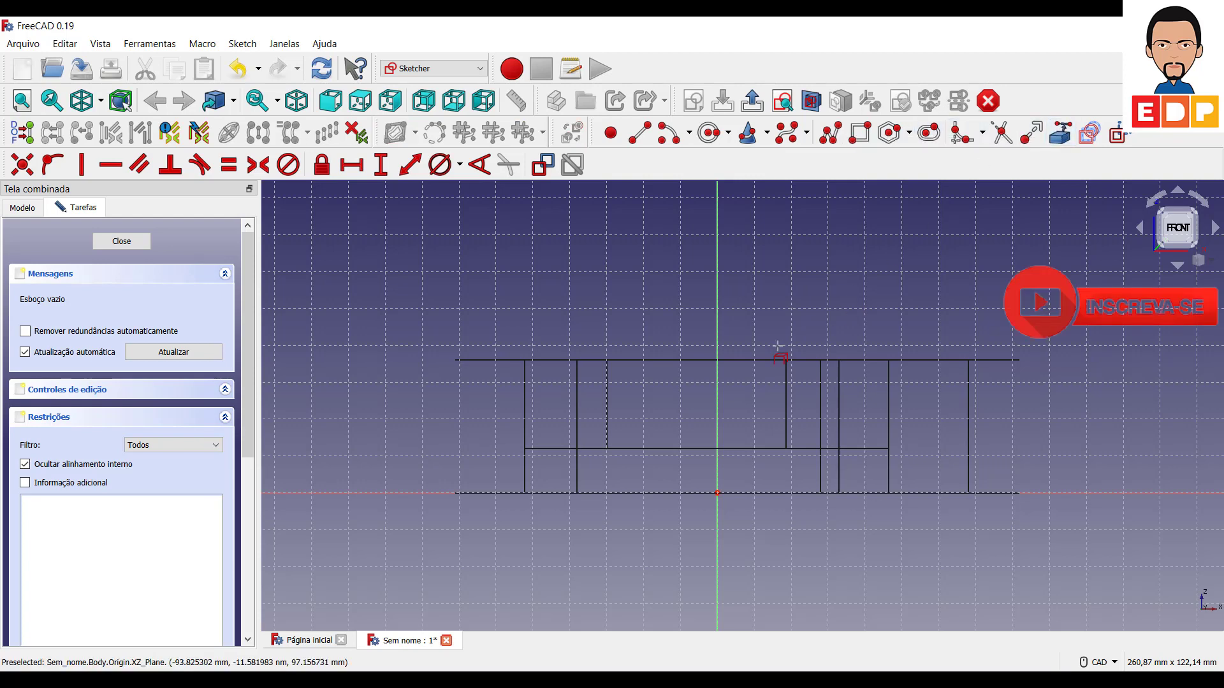
click(743, 361)
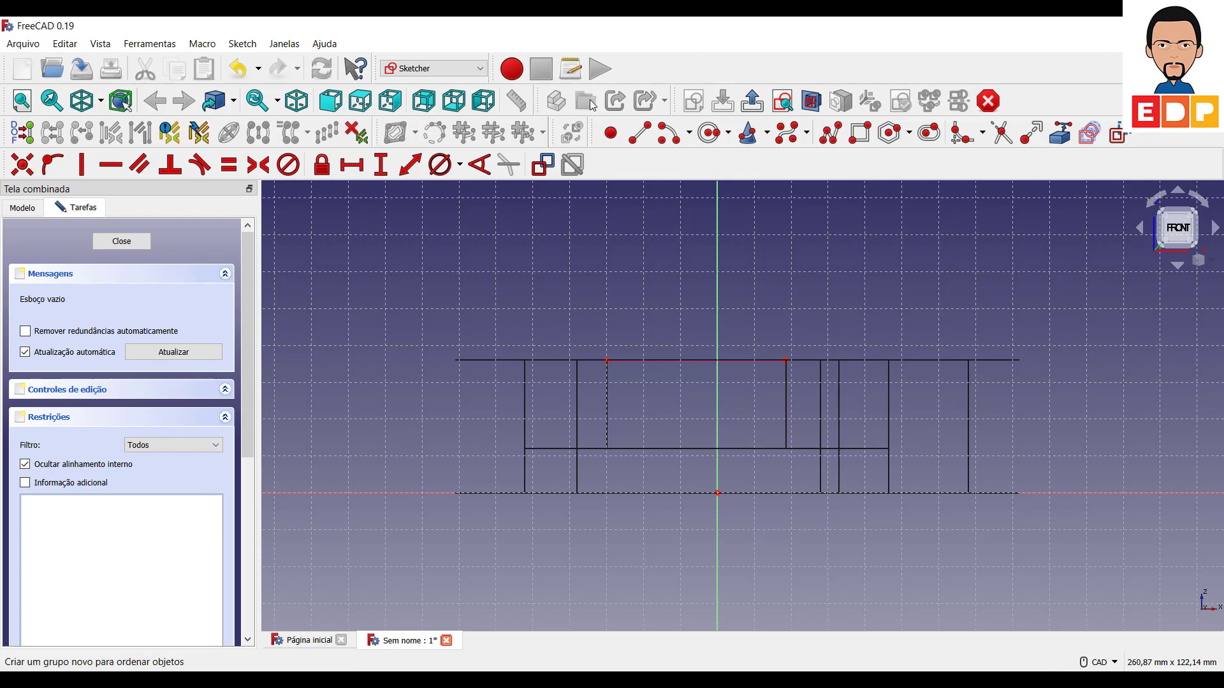
click(645, 139)
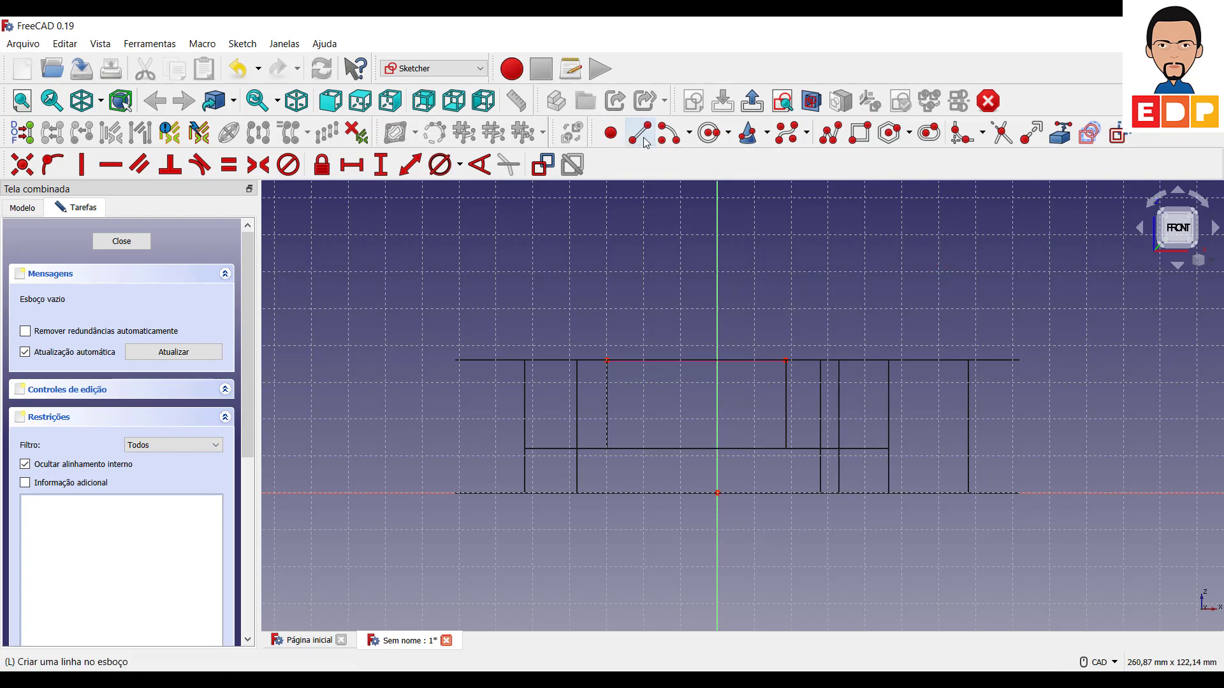
click(785, 360)
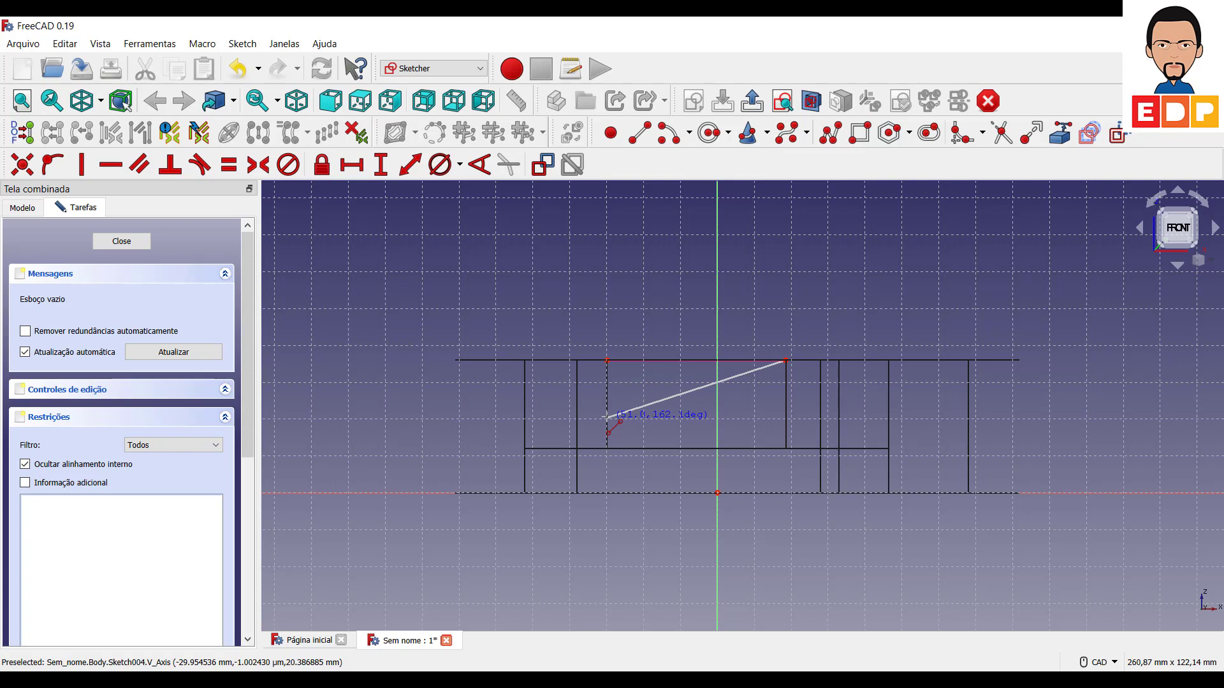
click(606, 417)
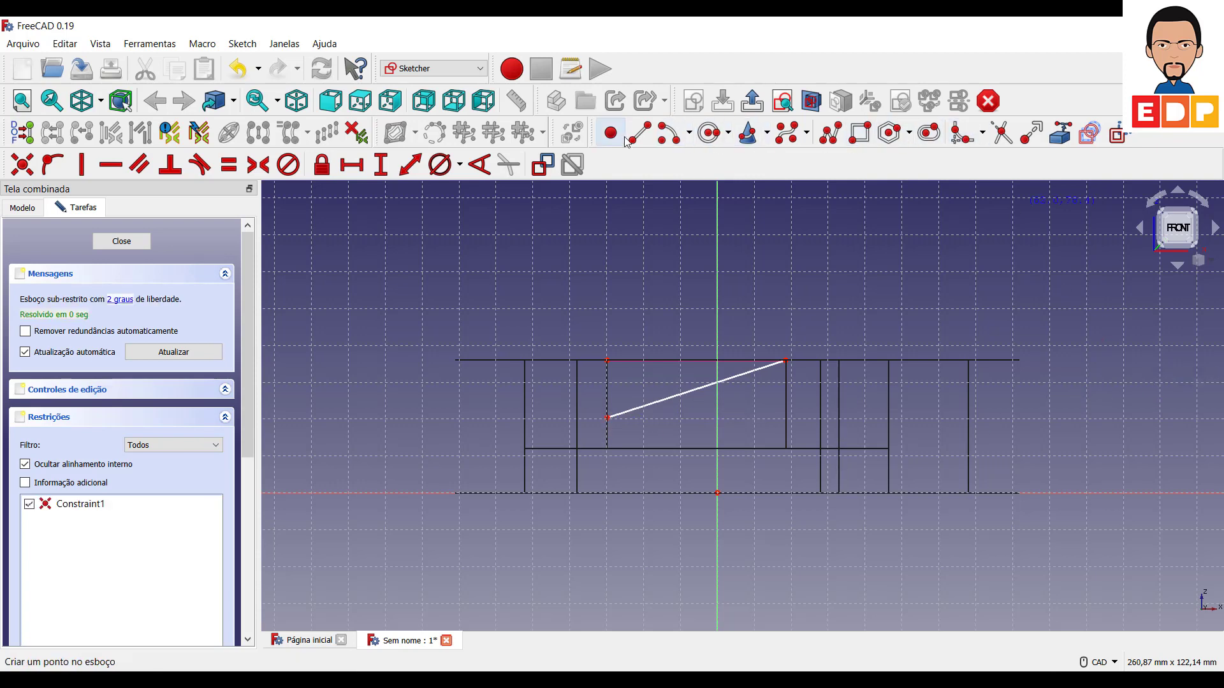
click(607, 418)
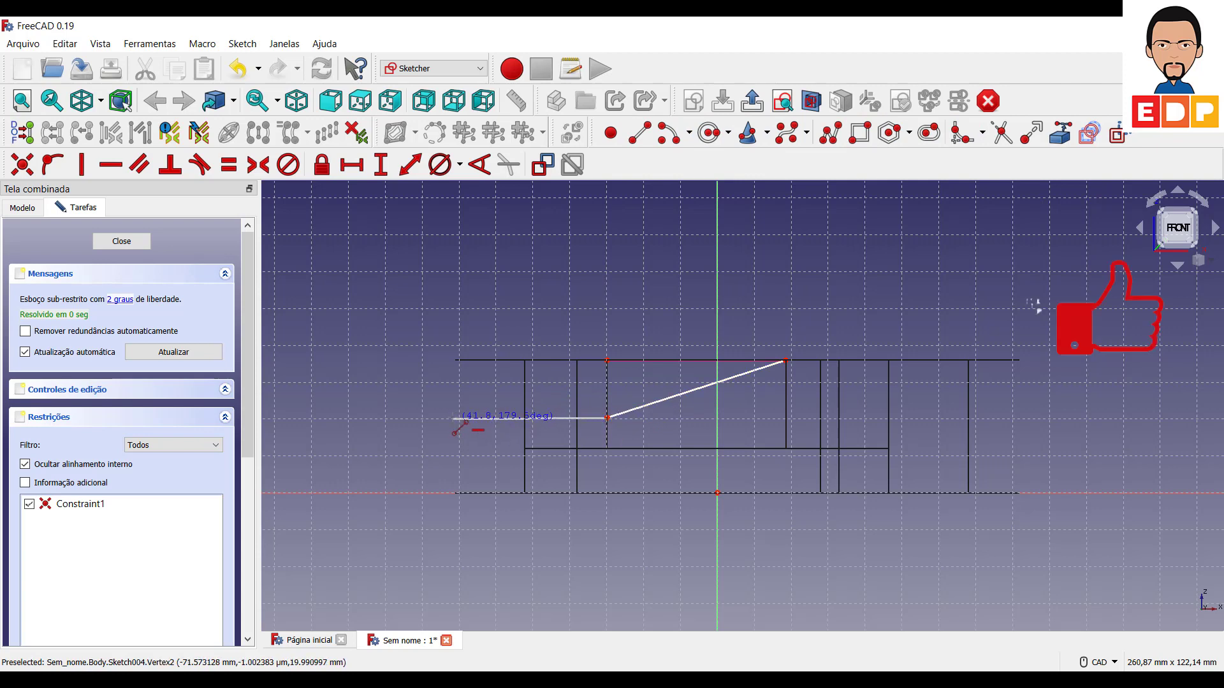
click(454, 418)
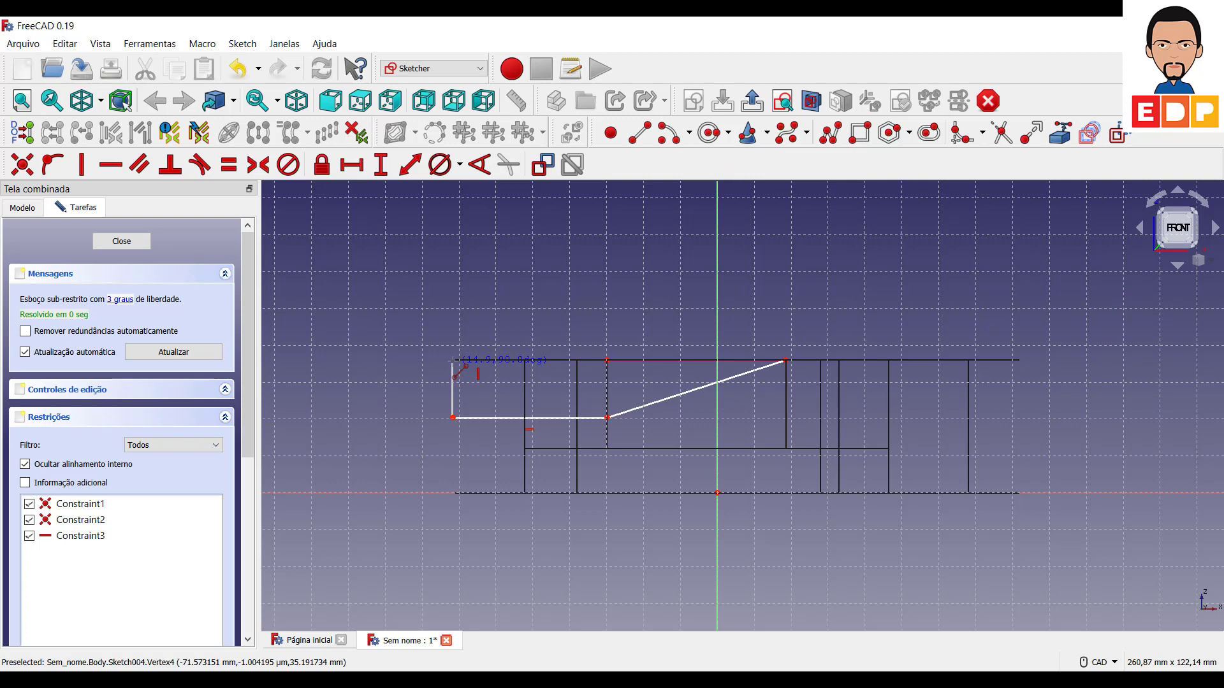
click(453, 360)
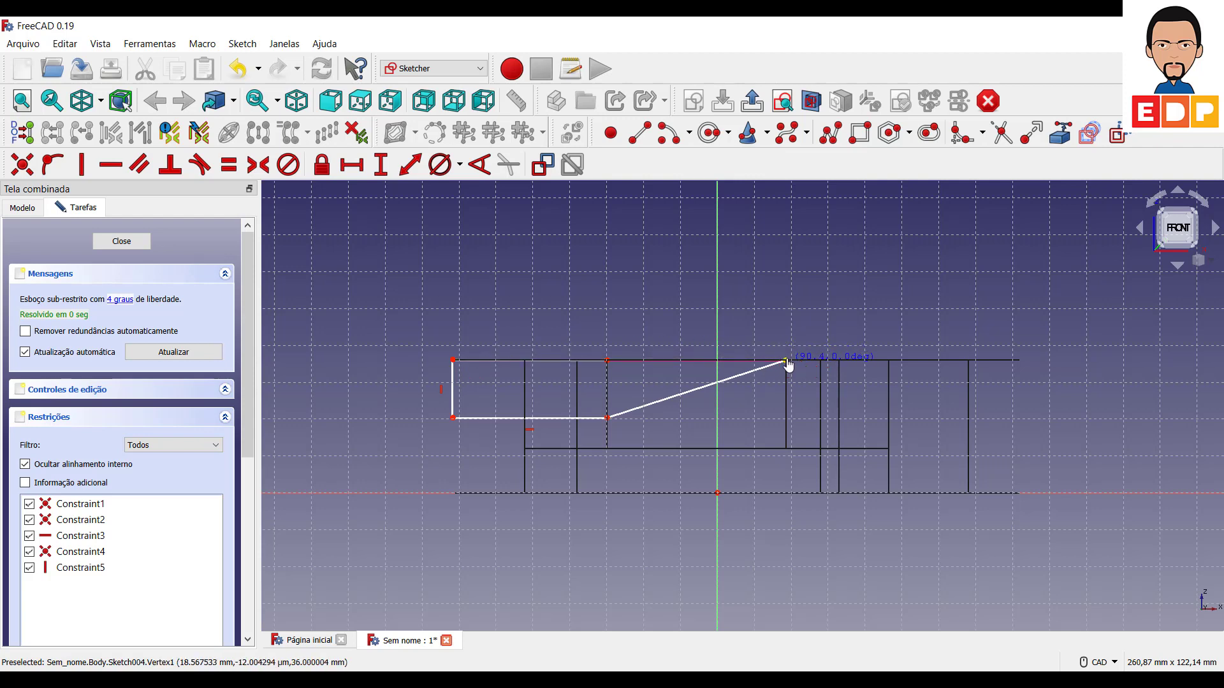
click(785, 360)
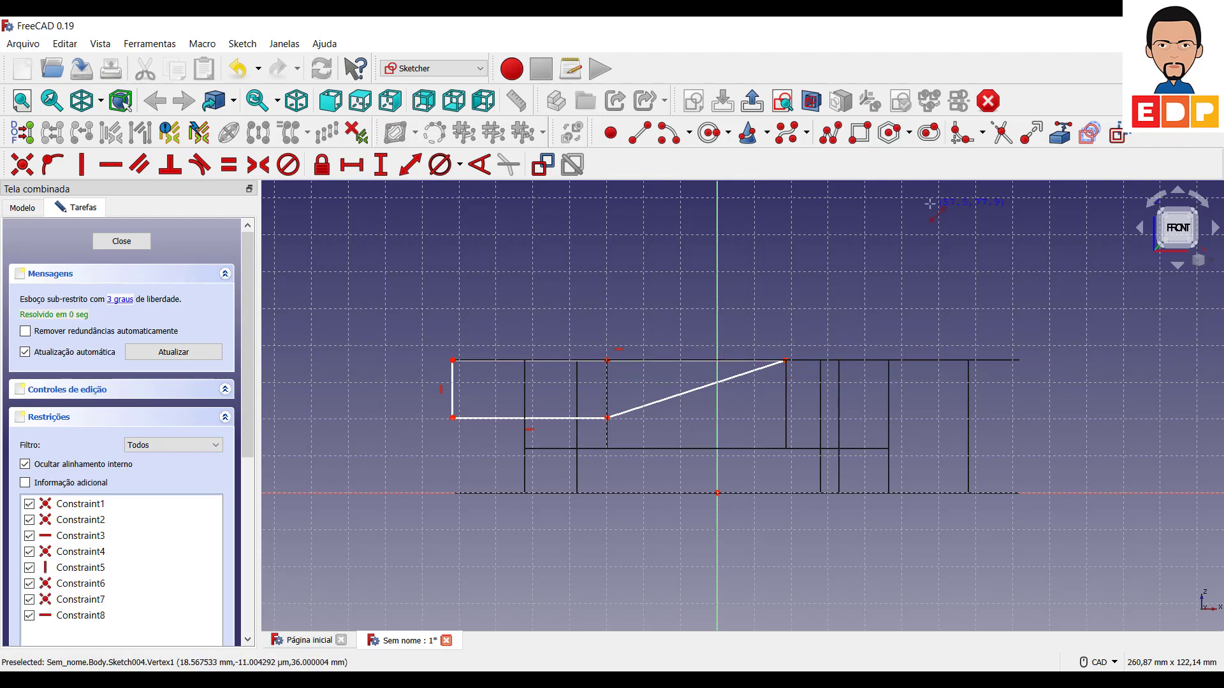
- Constrain the profile's left vertical edge to 12 mm tall
key(Escape)
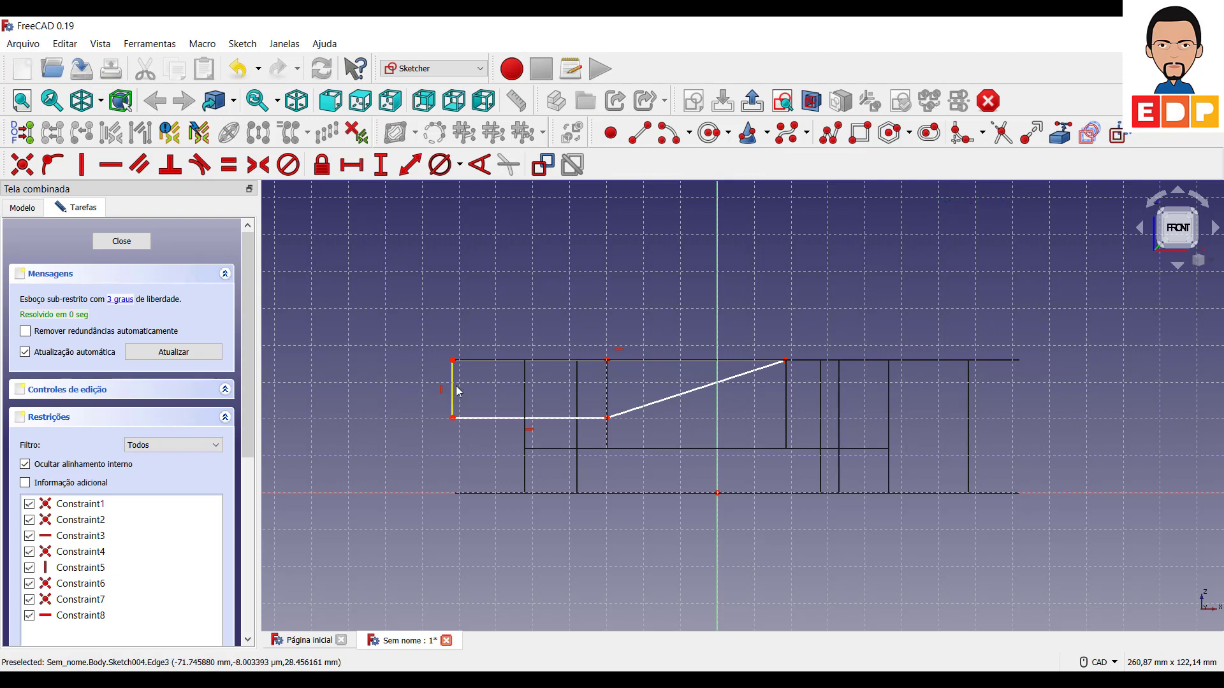
click(453, 391)
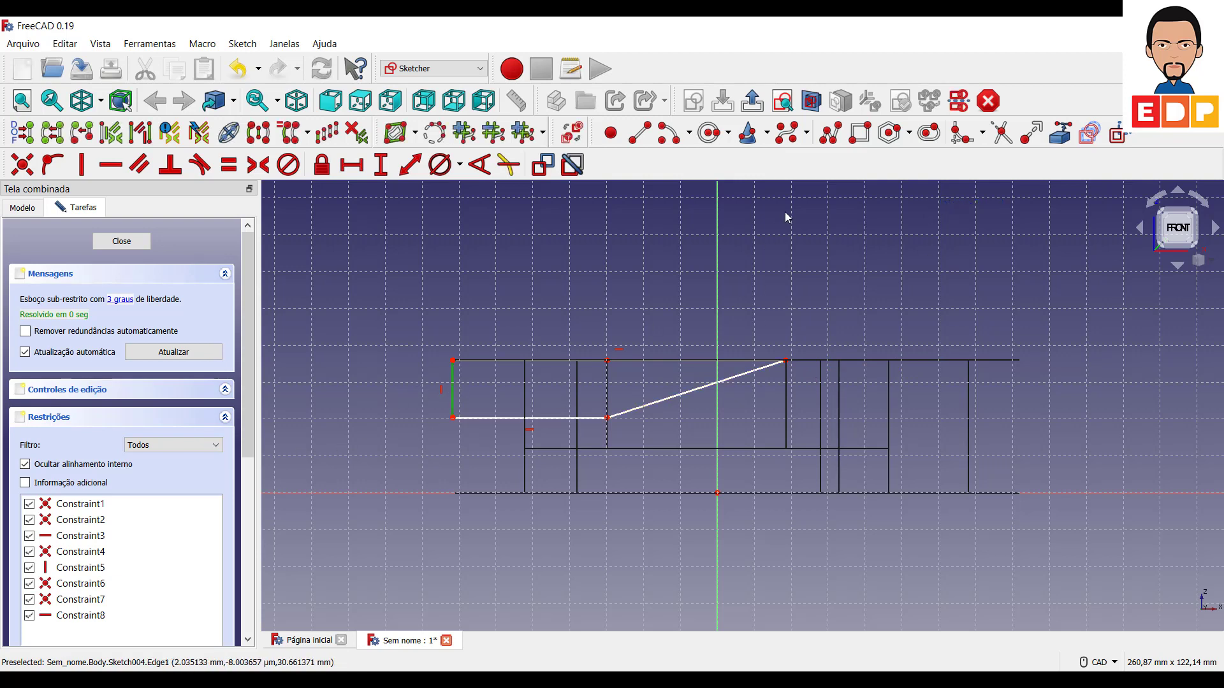
click(381, 166)
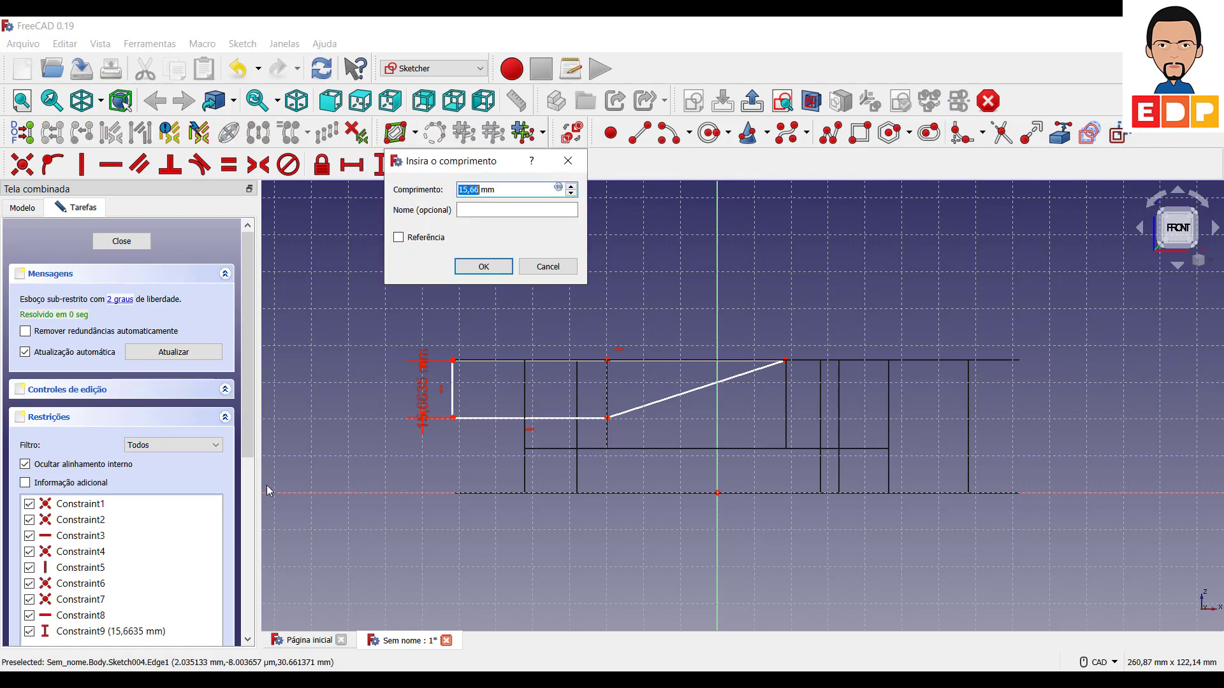
text(1)
key(Return)
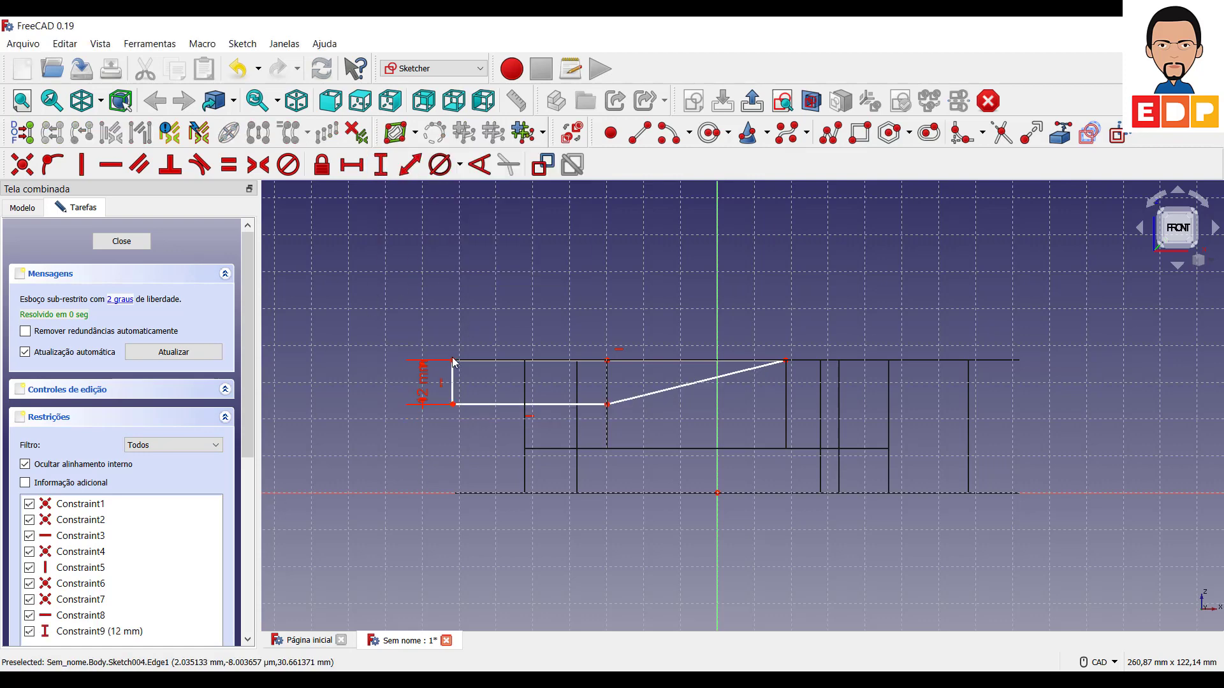
- Set a 90 mm horizontal distance between the two top corners
click(453, 361)
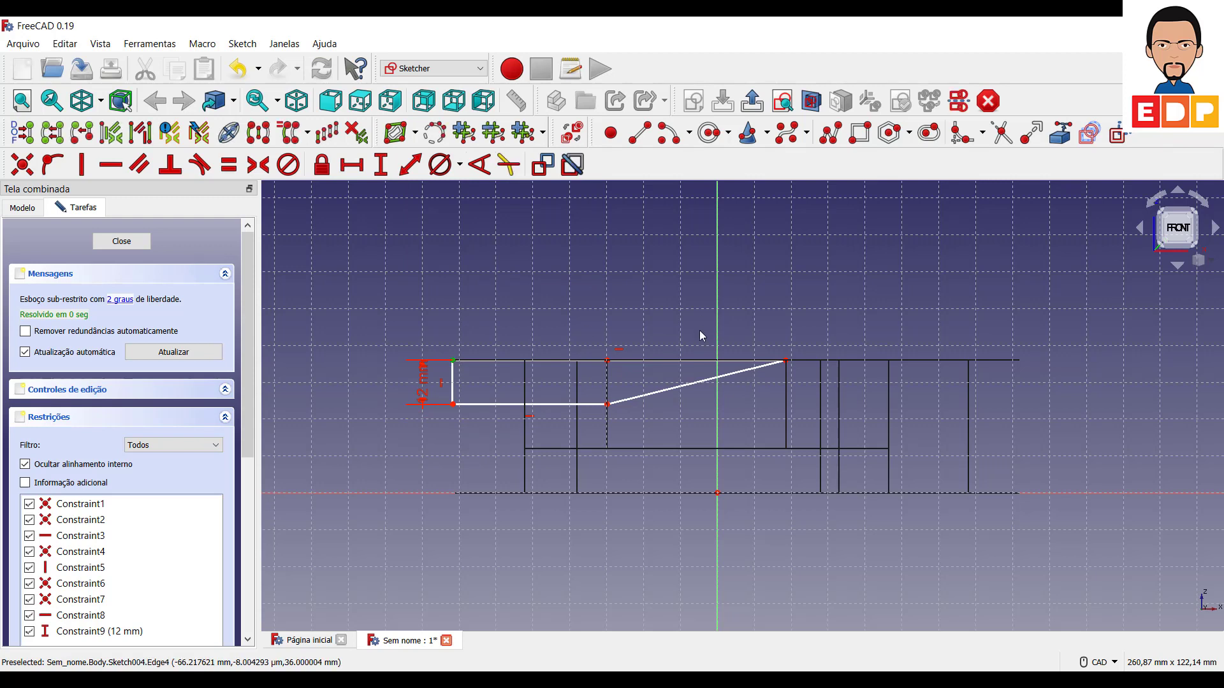
click(785, 361)
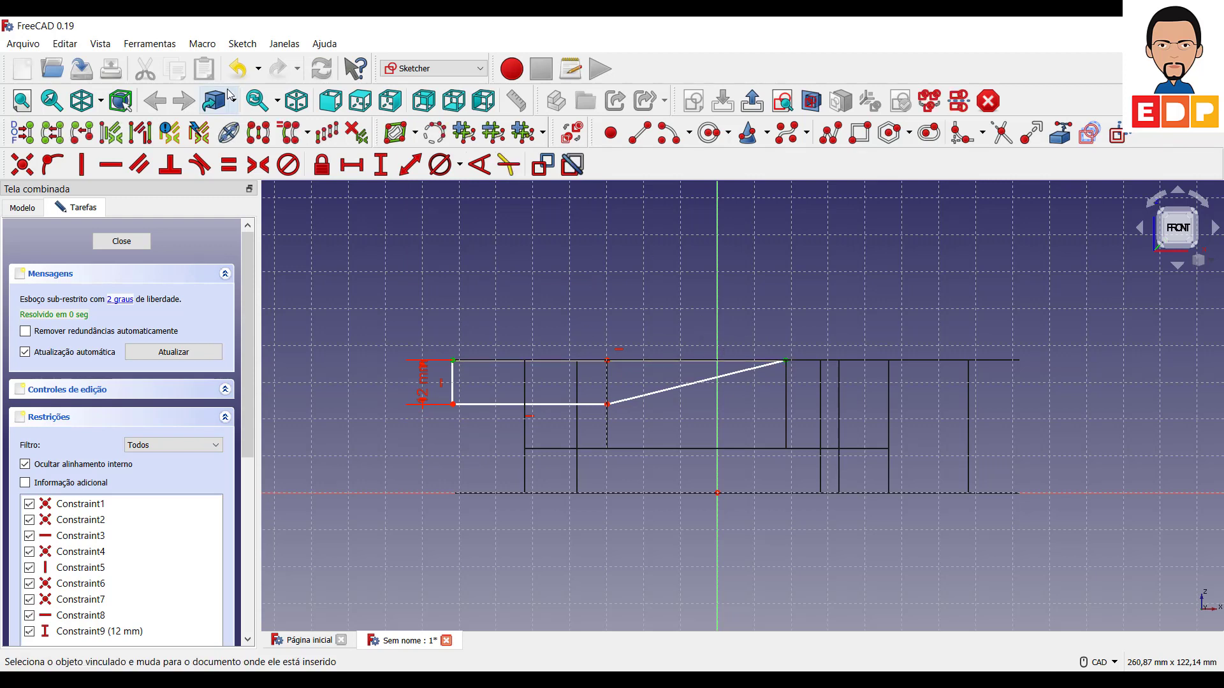
click(351, 164)
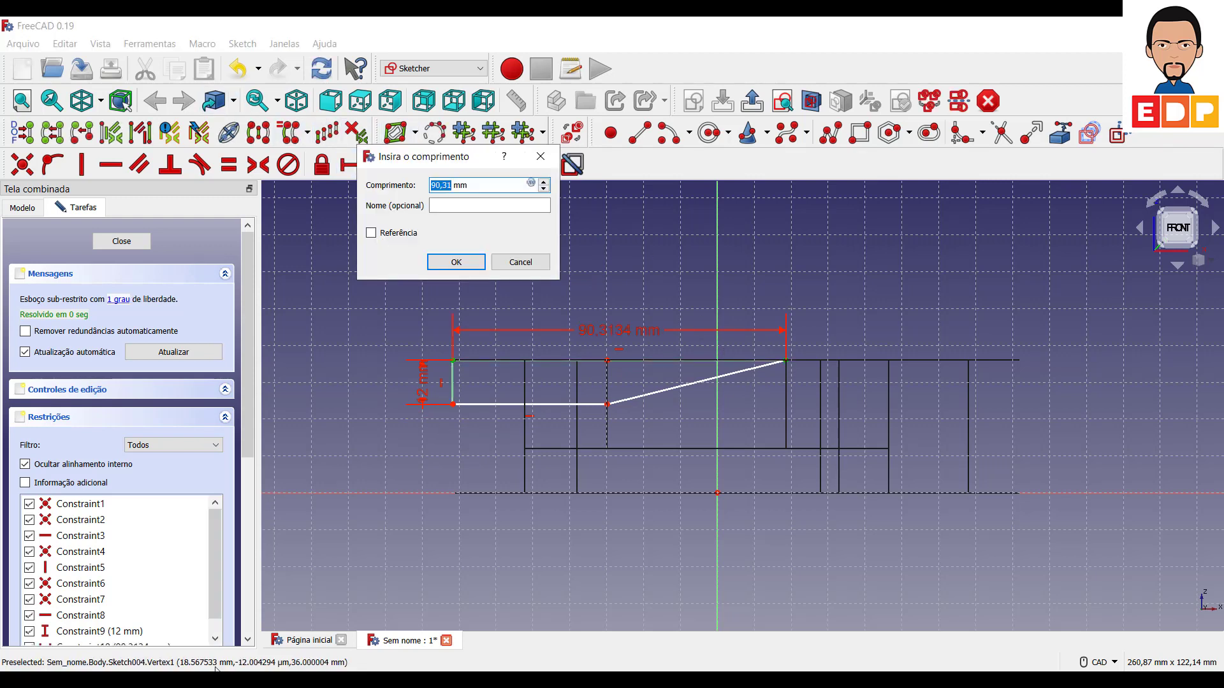
text(9)
key(Return)
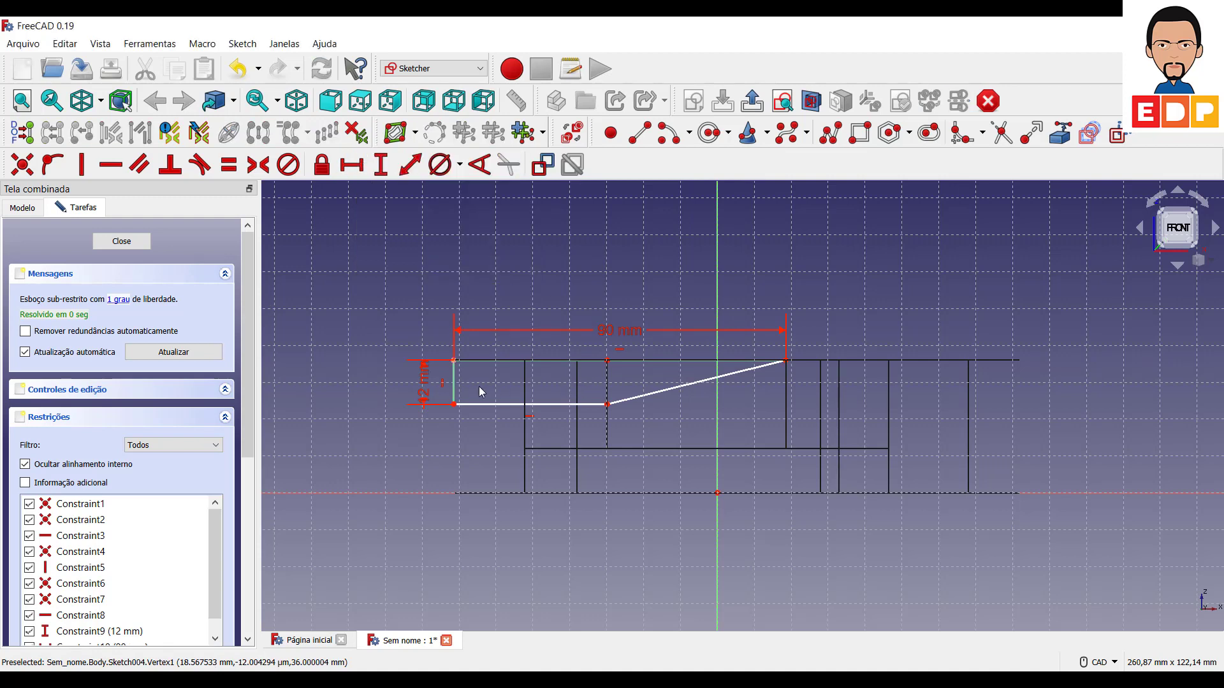
drag(331, 464, 334, 503)
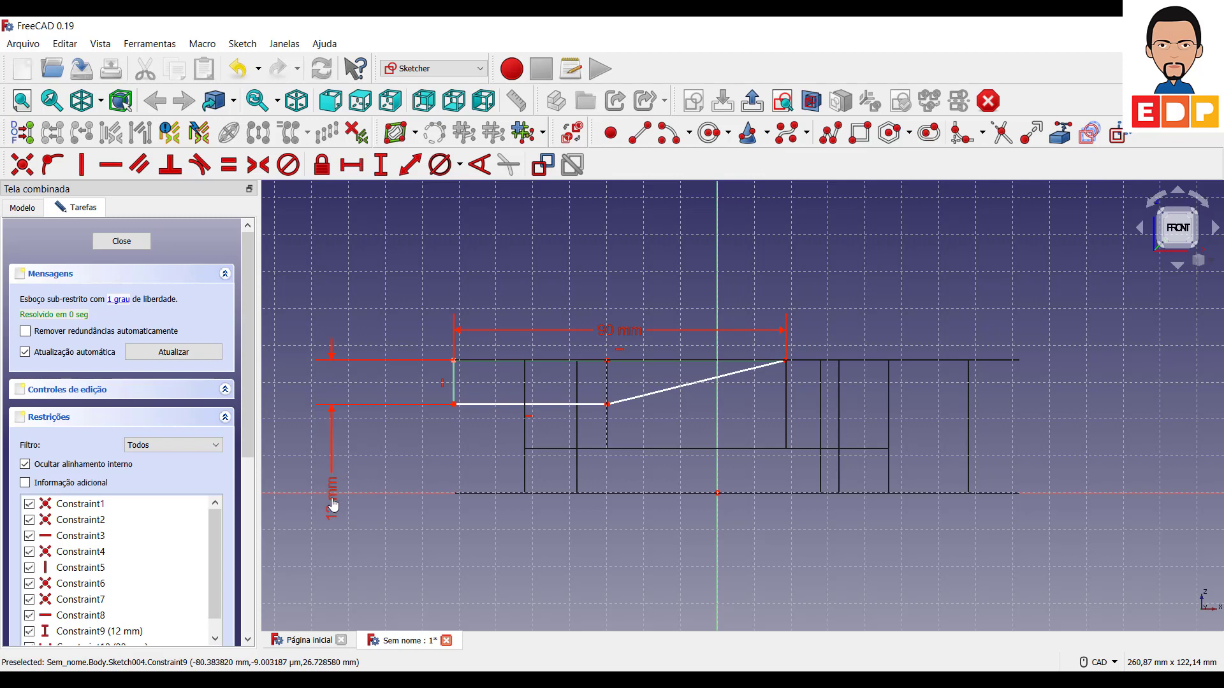
- Give the bottom horizontal line a 42 mm length
click(504, 405)
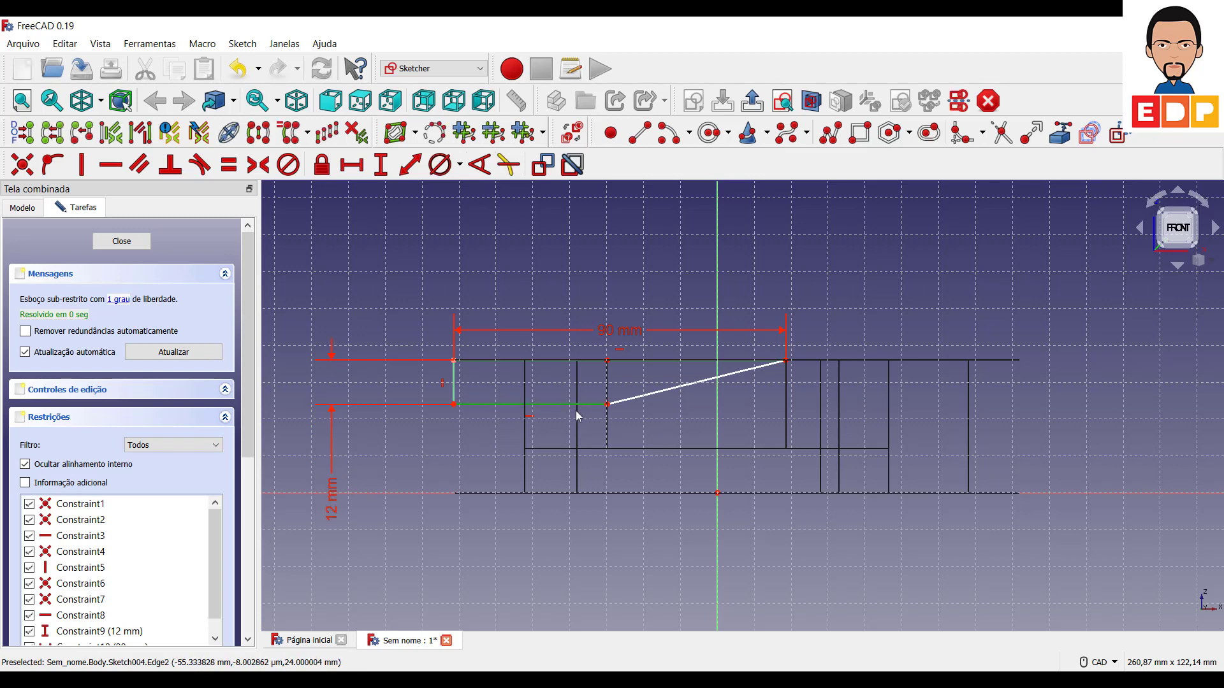
click(457, 440)
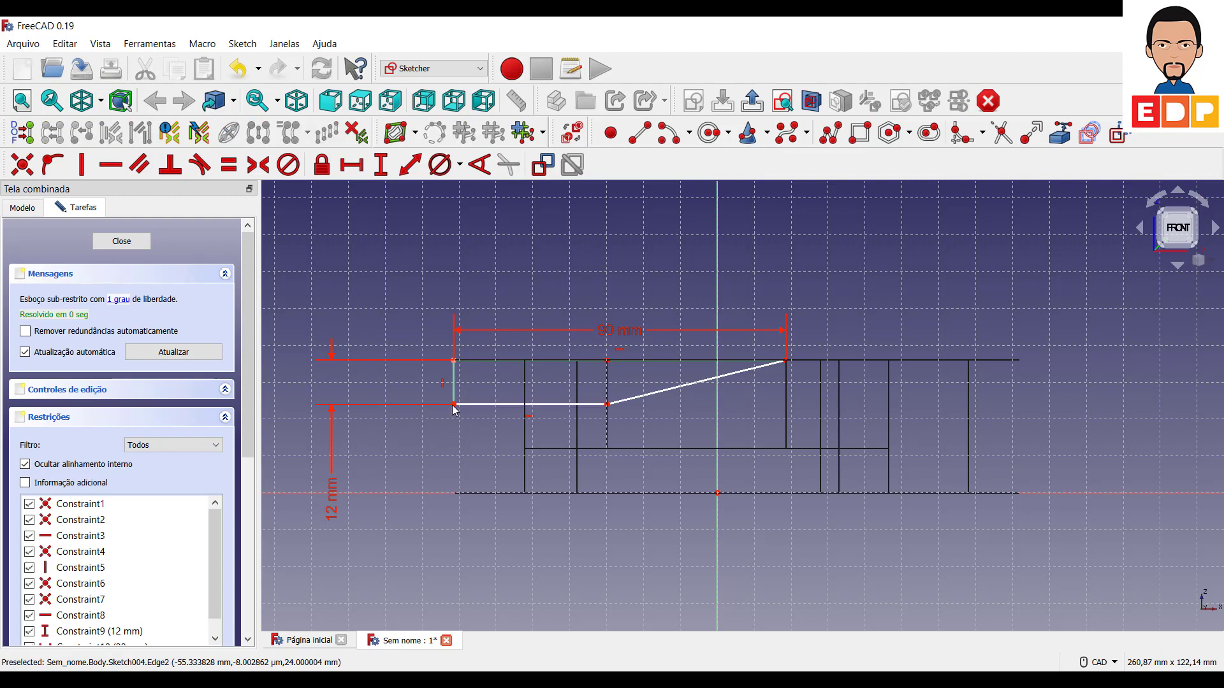
click(596, 404)
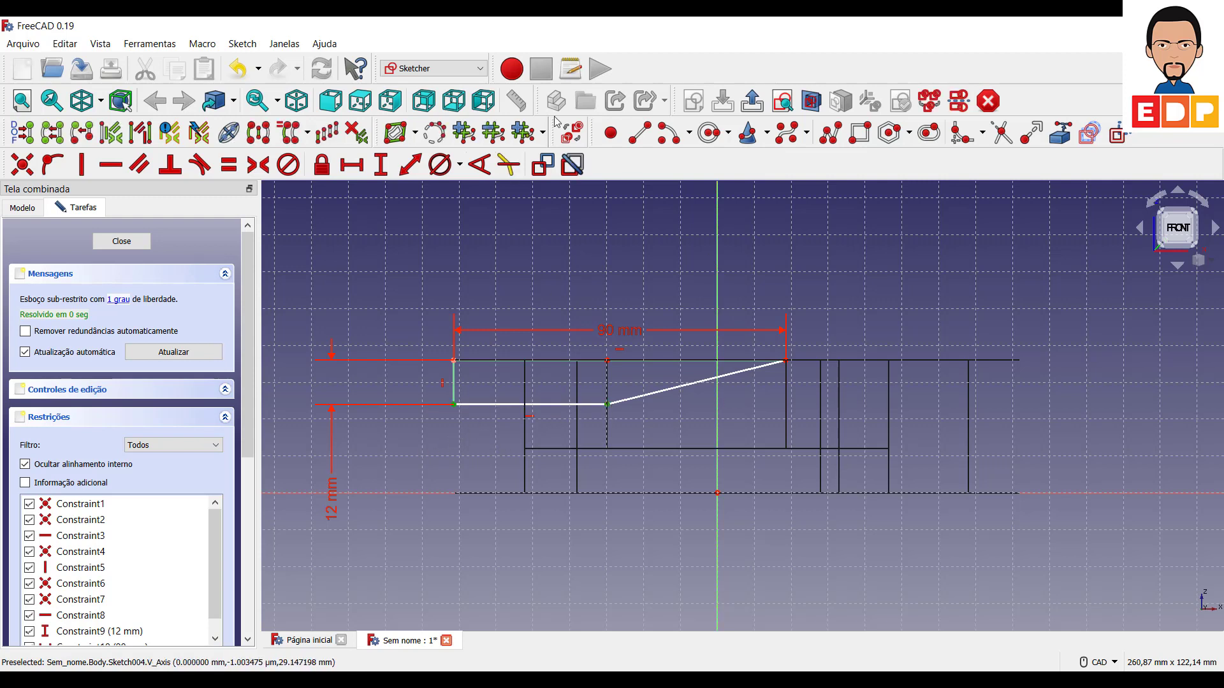
click(351, 164)
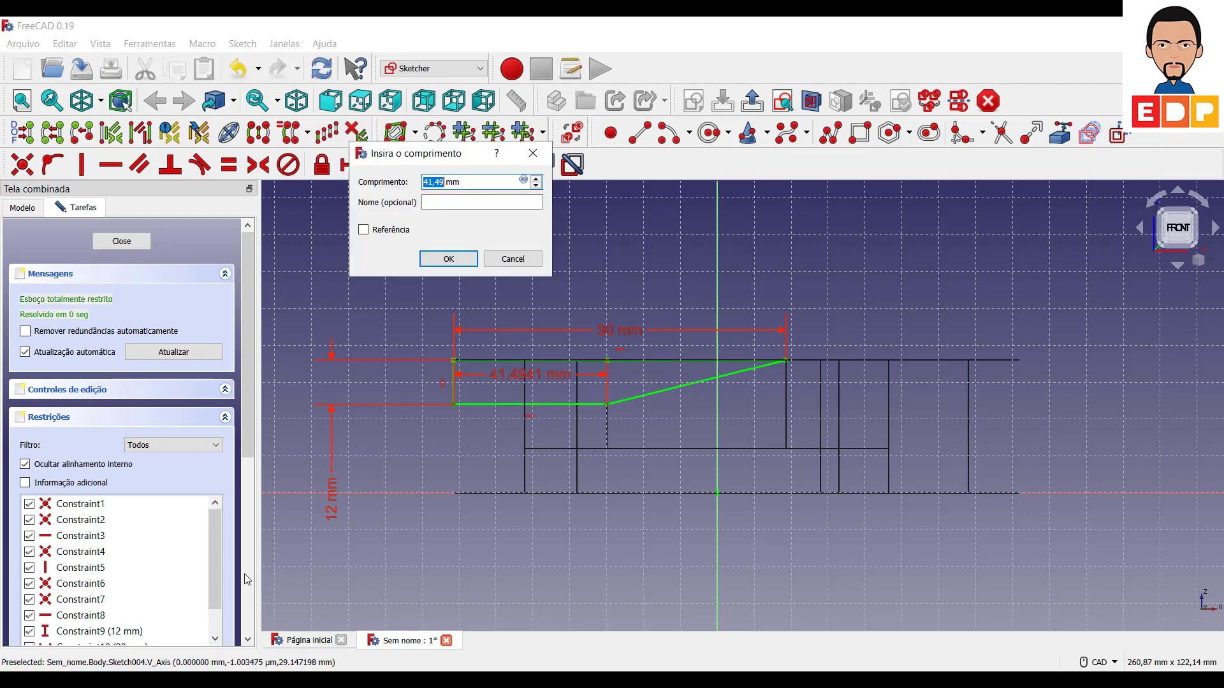
text(42)
key(Return)
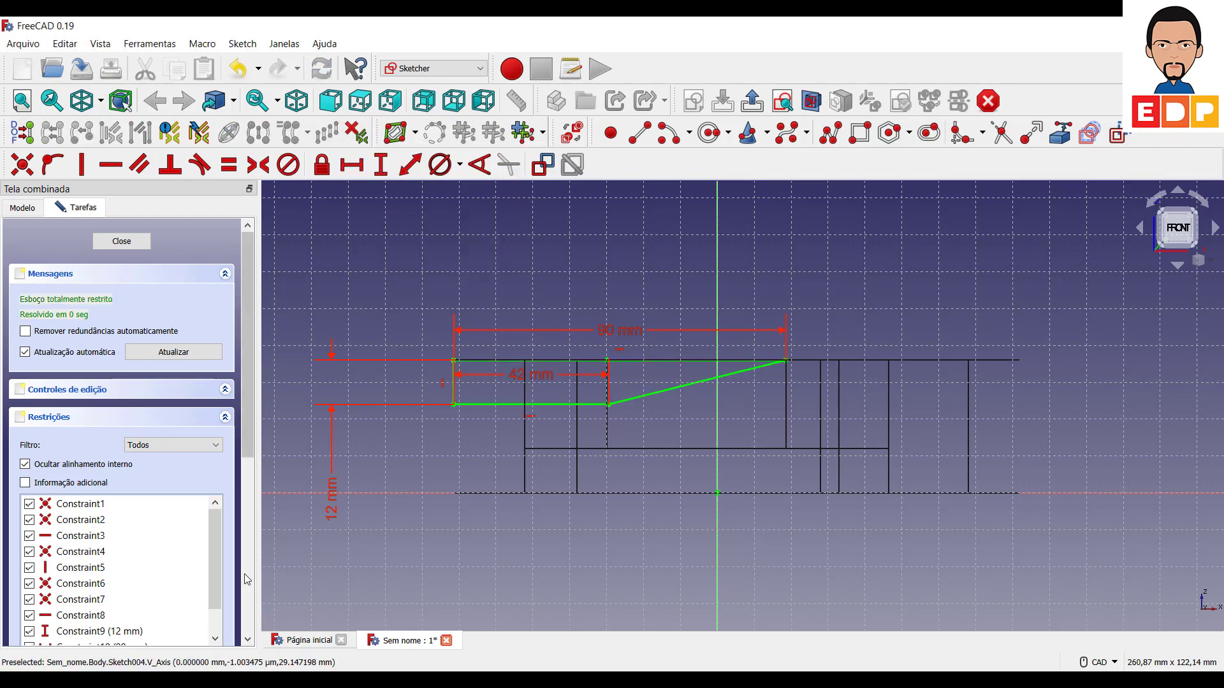
- Switch to isometric view with the As is draw style, then close Sketch004
click(1186, 235)
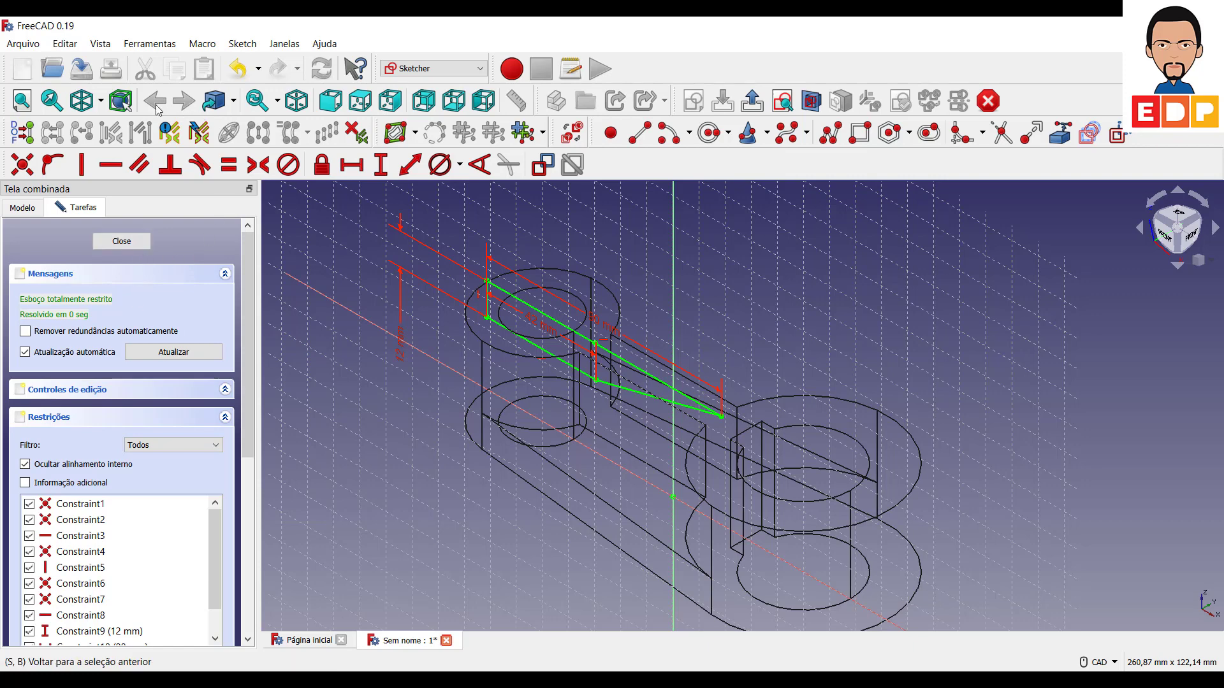
click(101, 101)
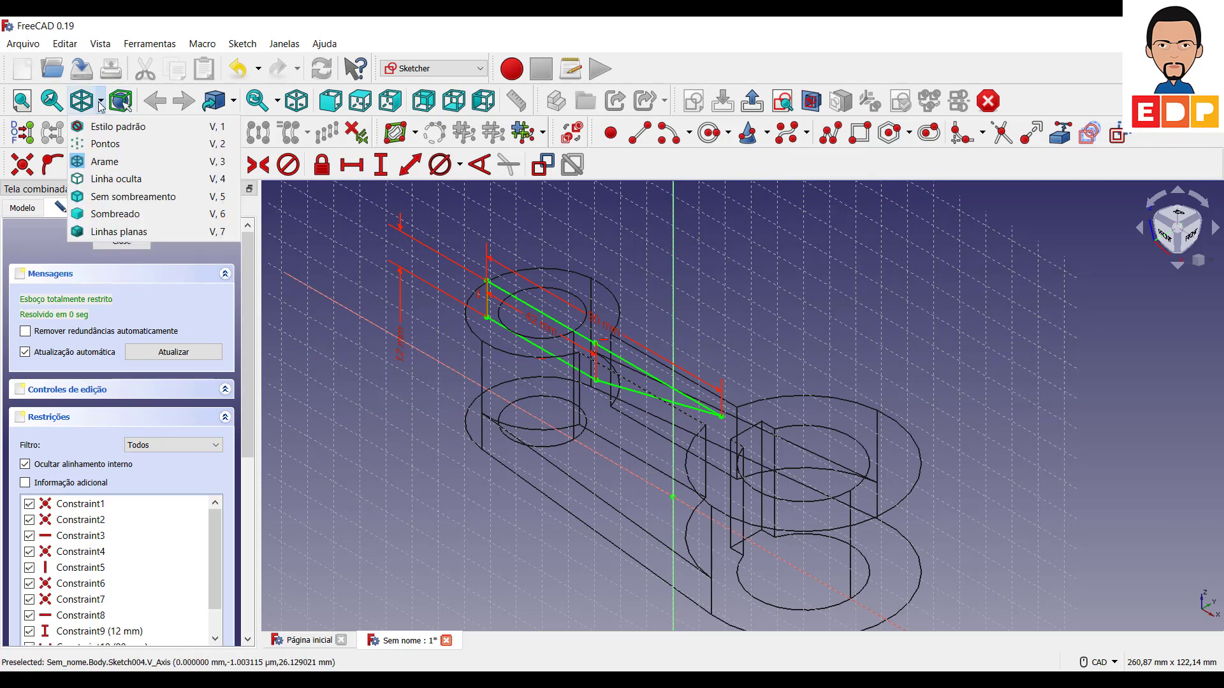
click(111, 126)
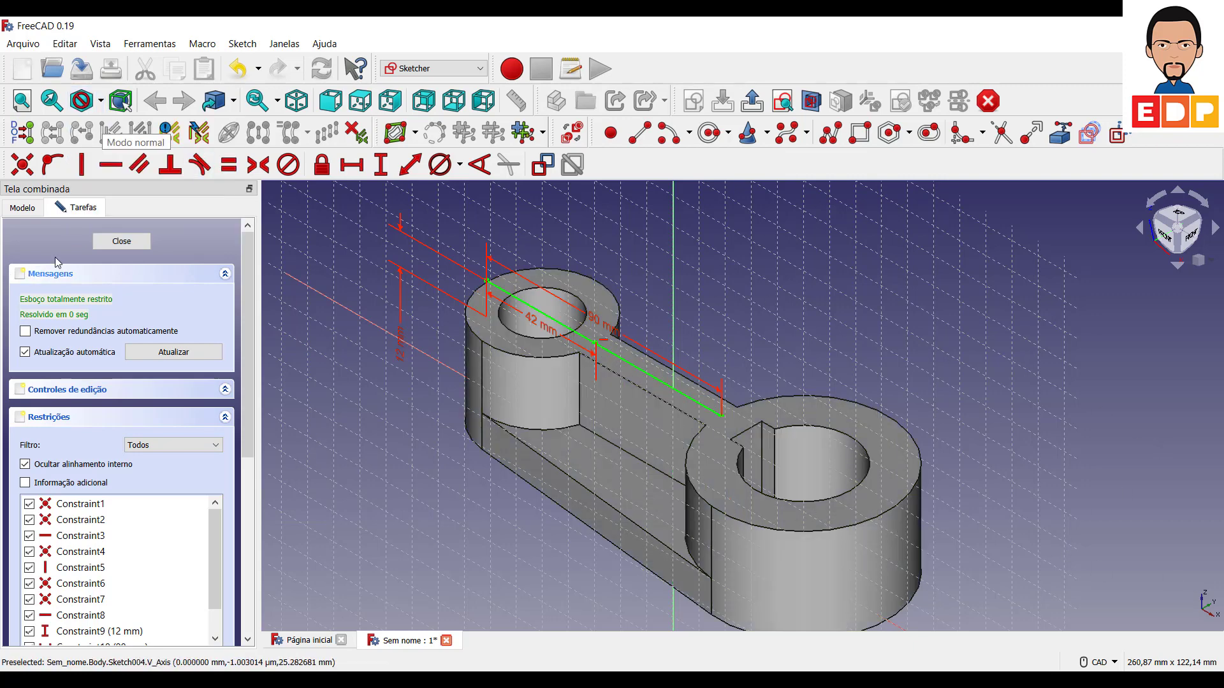
click(110, 242)
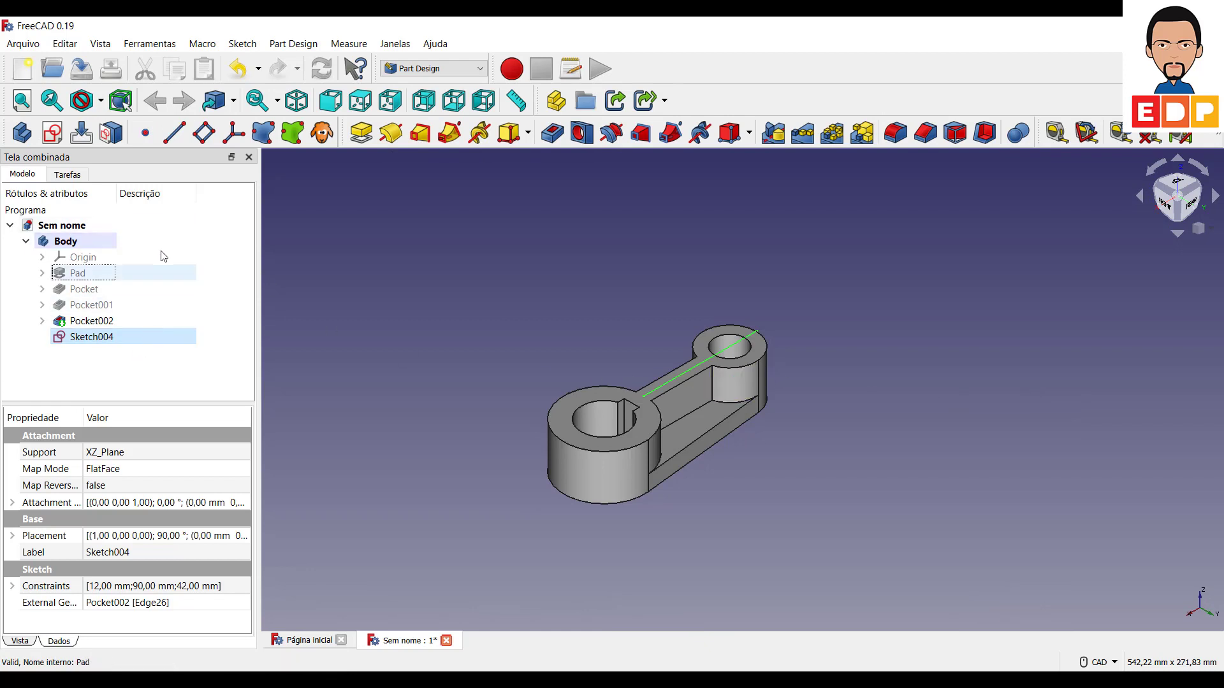
- Pocket the tapered sketch Through all, symmetric to its plane, creating Pocket003
click(553, 132)
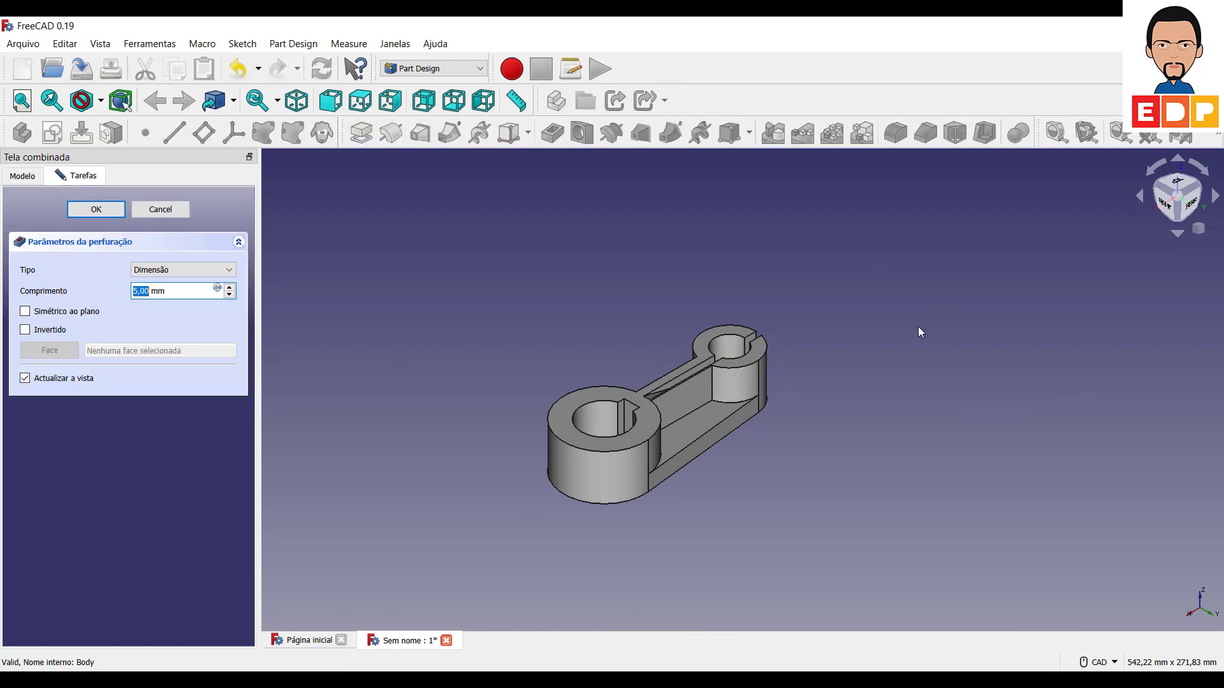
click(151, 269)
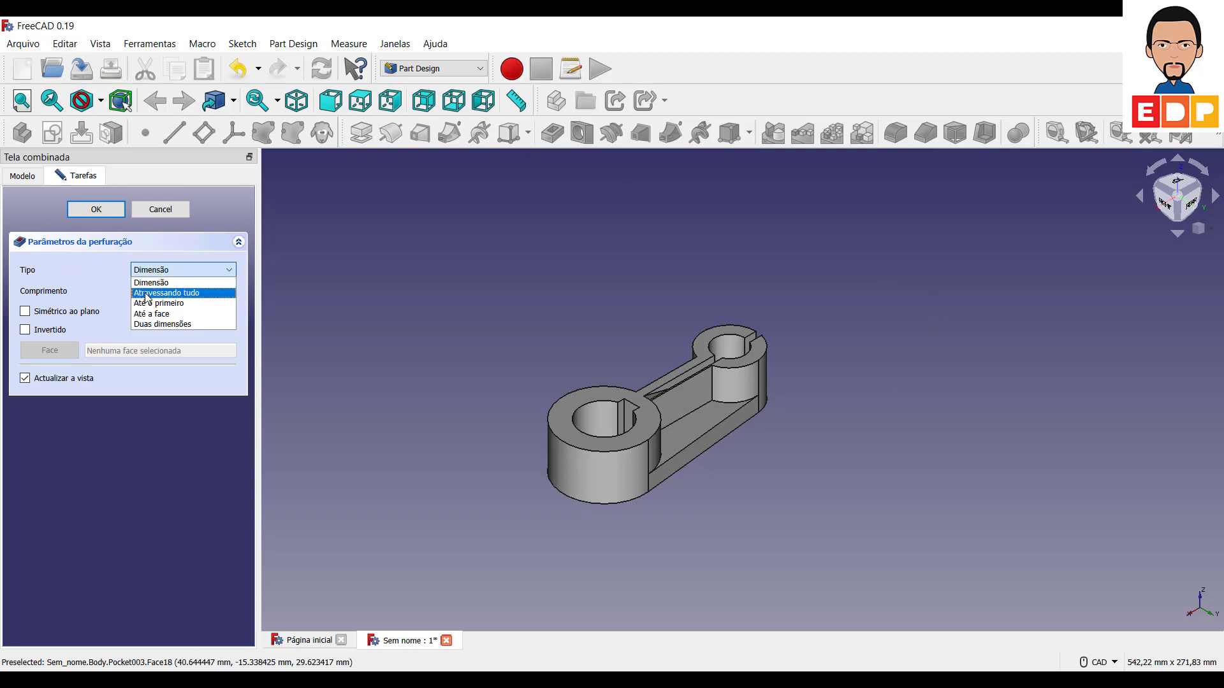
click(146, 296)
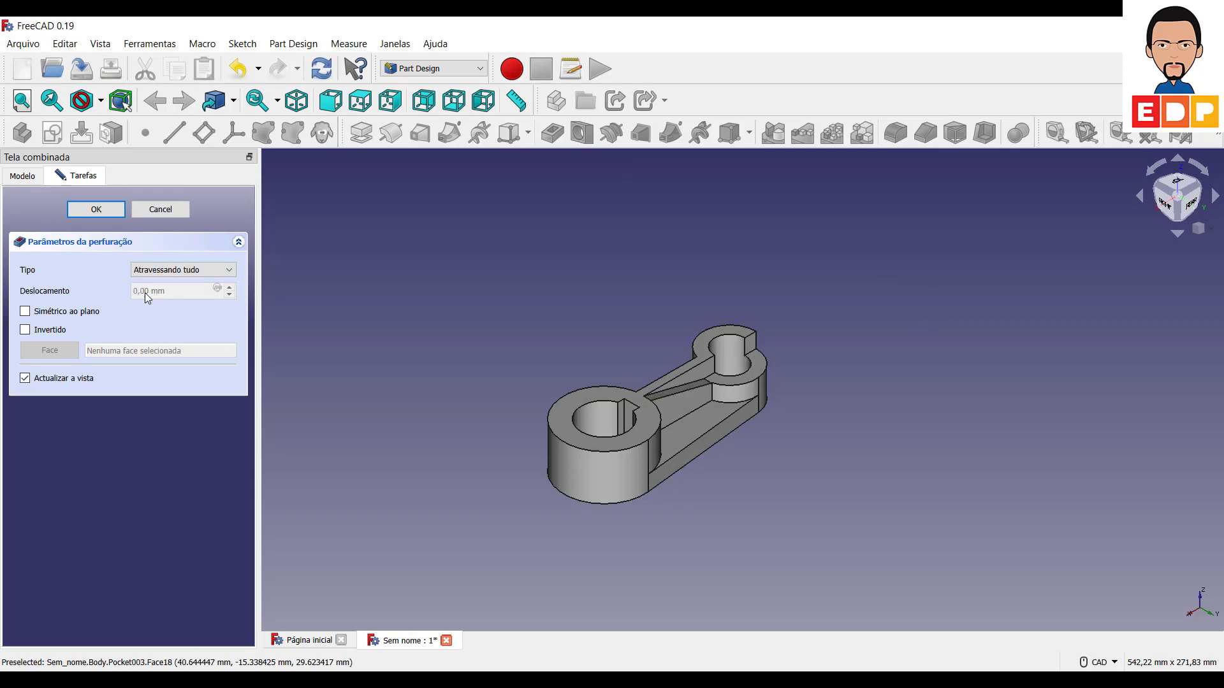
click(25, 311)
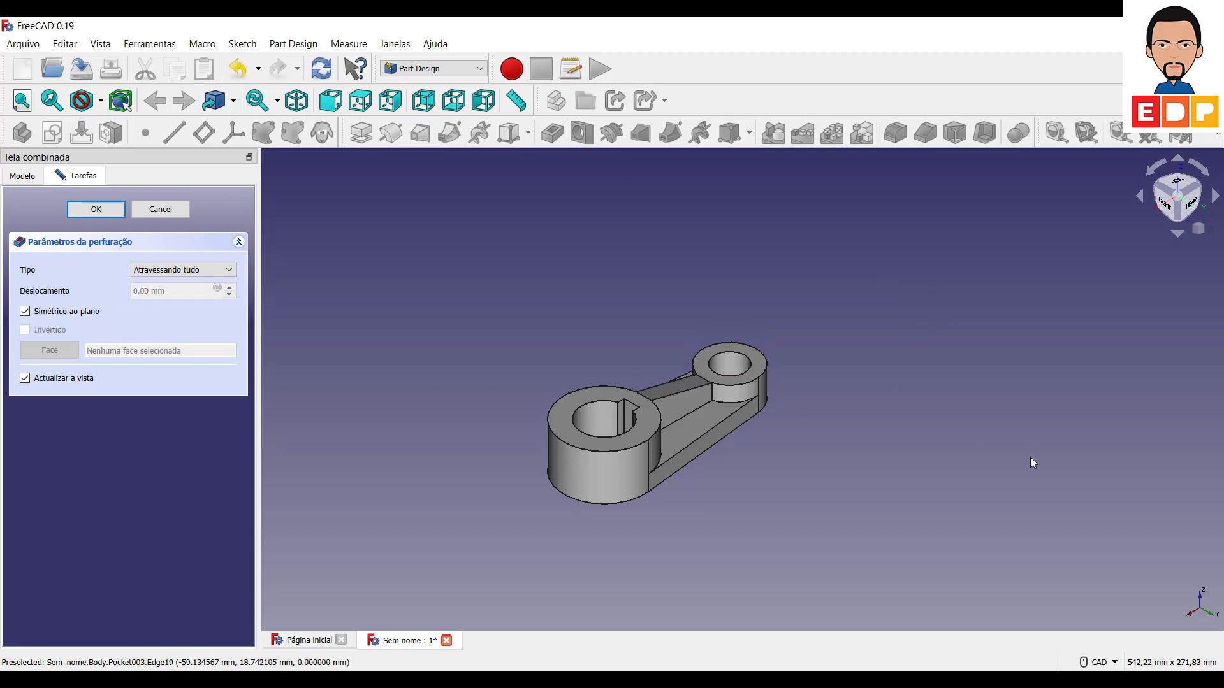
click(117, 212)
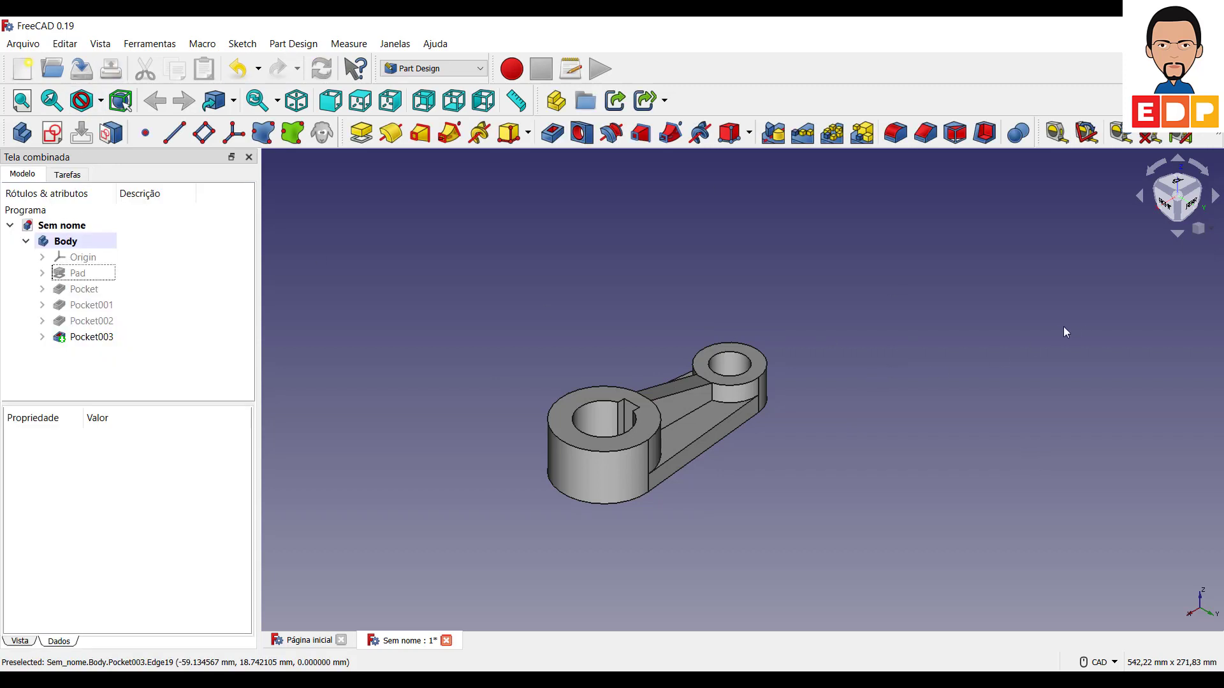
scroll(1061, 325, down, 2)
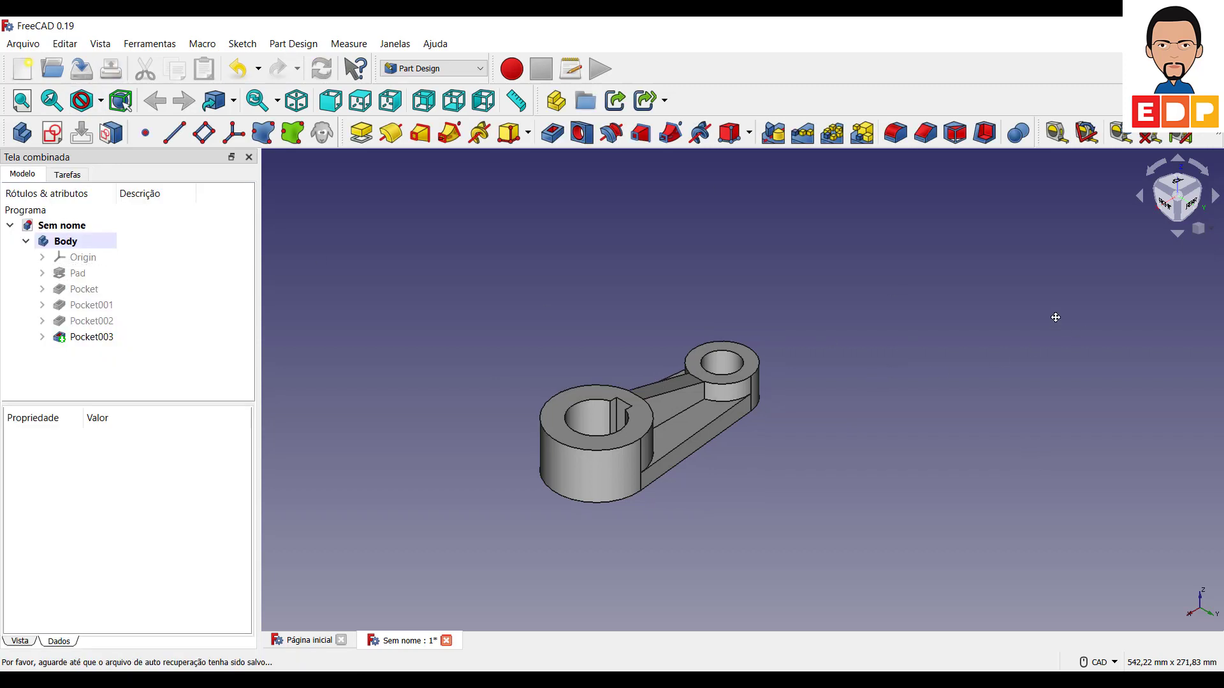
- View the part from the rear, then an angled close-up to check the sloped web
click(1188, 212)
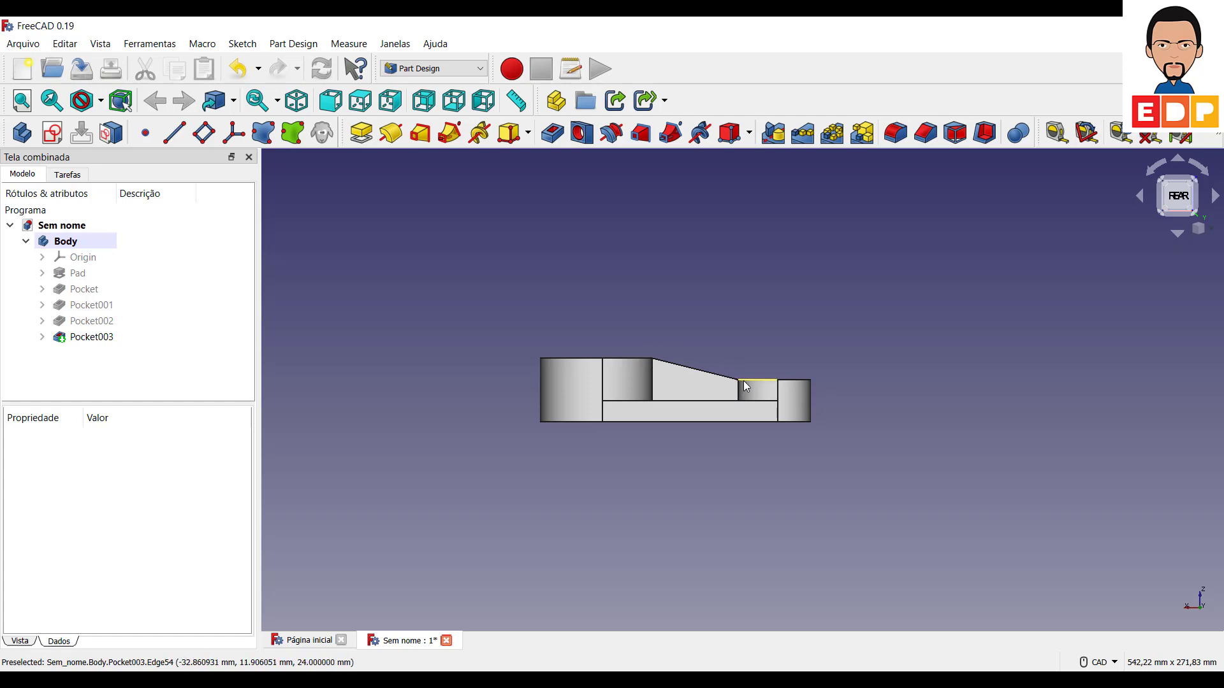
click(1196, 180)
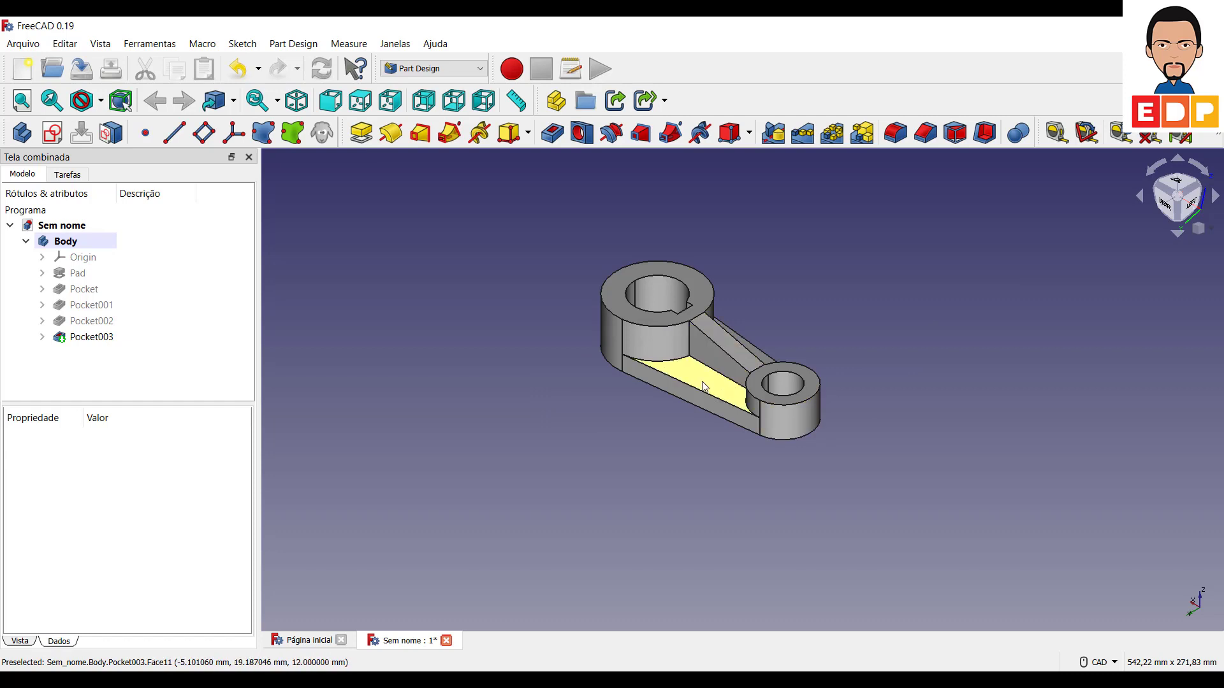
scroll(713, 401, up, 3)
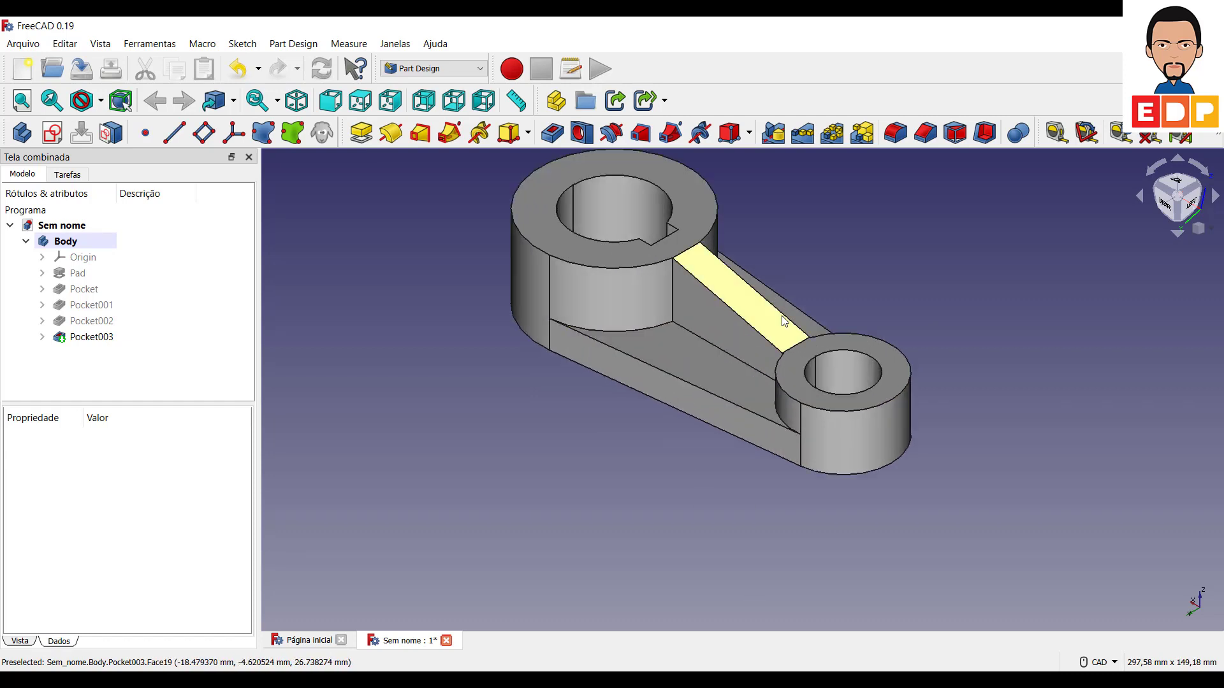
middle_drag(784, 320, 788, 479)
middle_drag(943, 391, 952, 306)
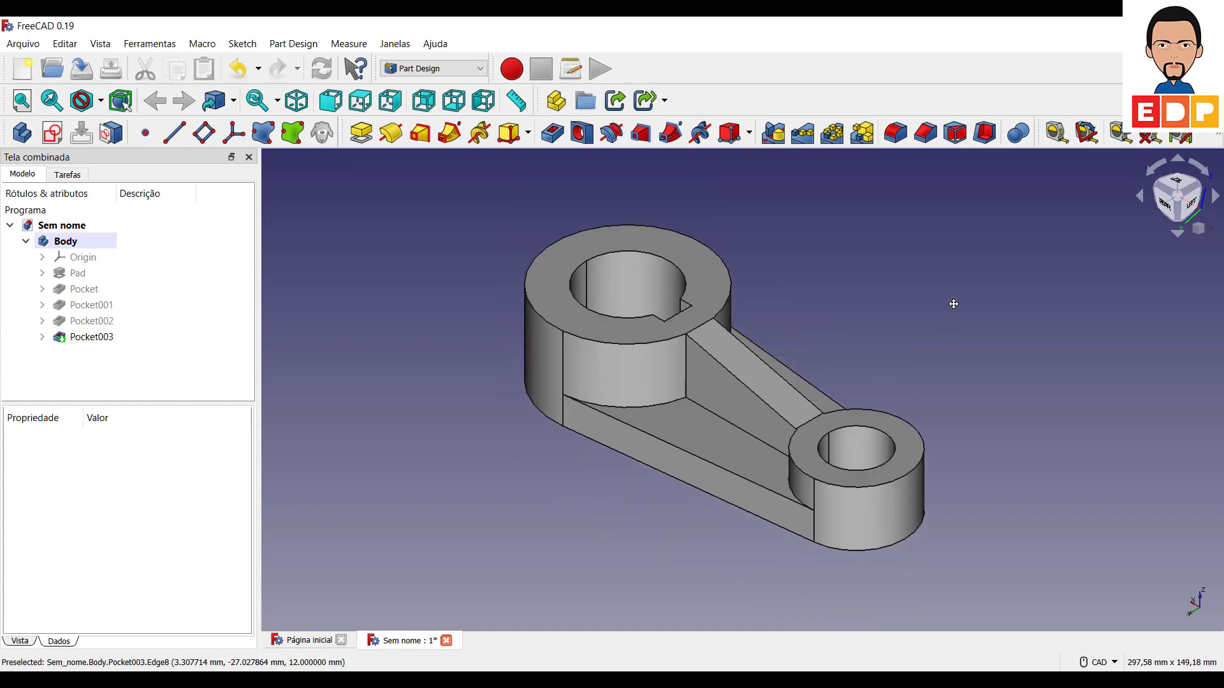